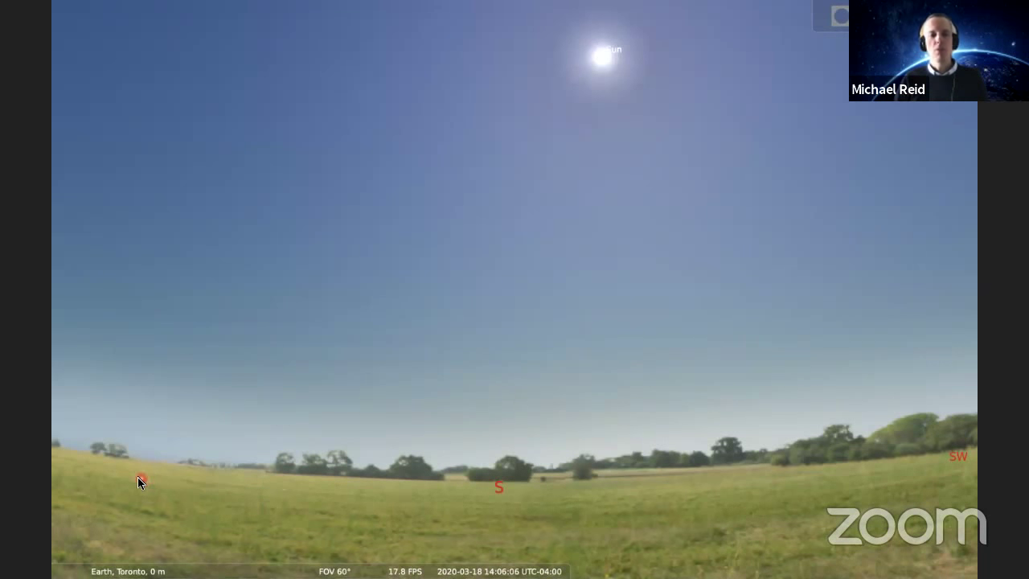
Examine the full daytime horizon by turning the view through east, north and west back to the Sun in the south
{"action": "left_click_drag", "start_coordinate": [138, 476], "coordinate": [729, 478]}
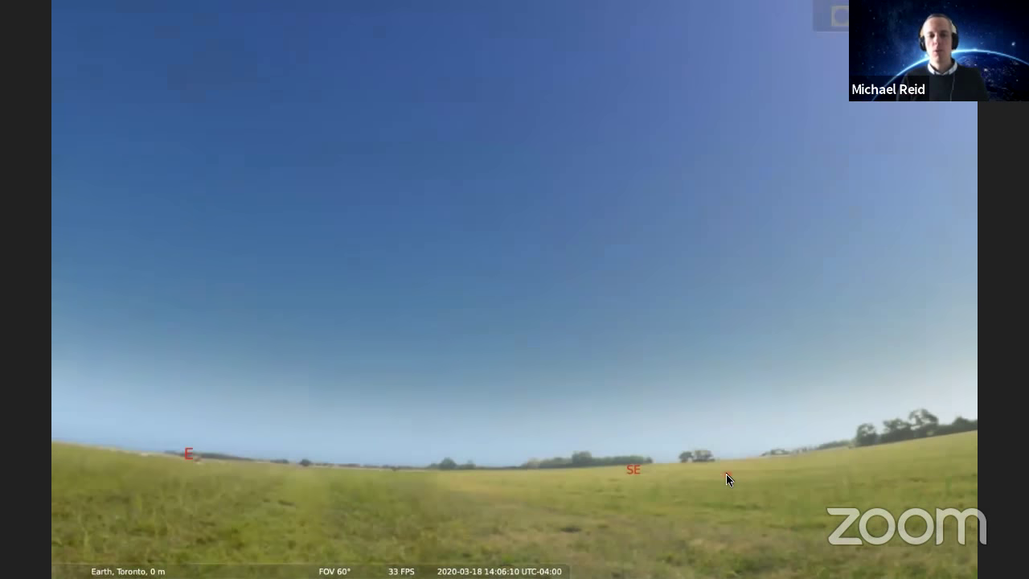
{"action": "left_click_drag", "start_coordinate": [242, 483], "coordinate": [610, 482]}
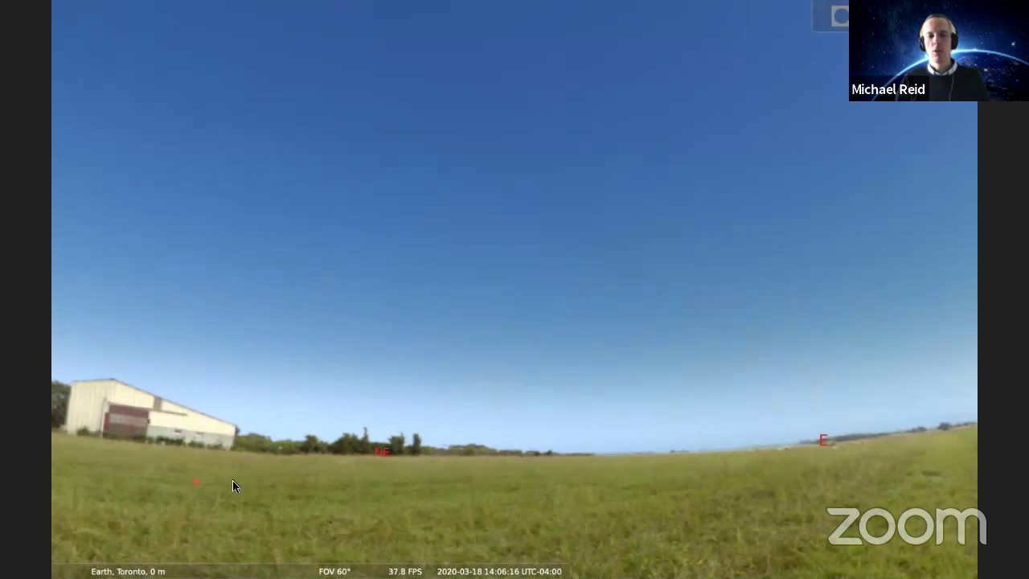
{"action": "left_click_drag", "start_coordinate": [426, 490], "coordinate": [586, 499]}
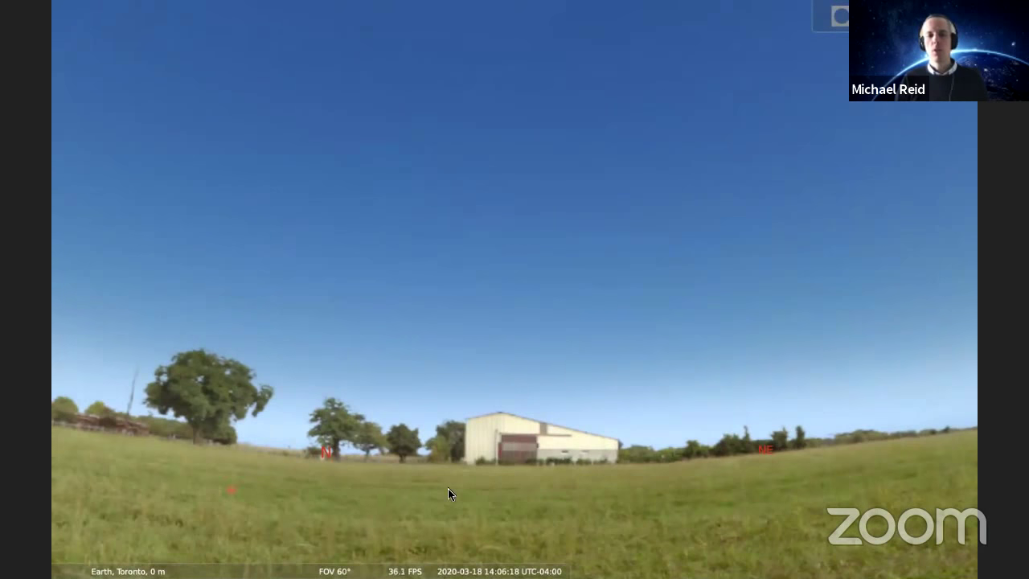
{"action": "left_click_drag", "start_coordinate": [451, 490], "coordinate": [537, 492]}
{"action": "left_click_drag", "start_coordinate": [181, 483], "coordinate": [471, 485]}
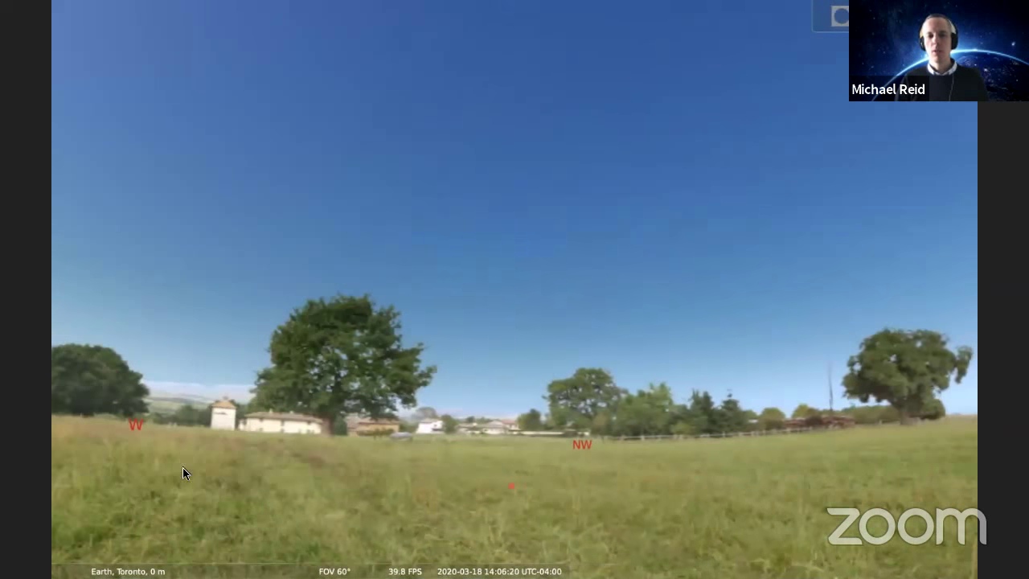
{"action": "left_click_drag", "start_coordinate": [150, 474], "coordinate": [482, 475]}
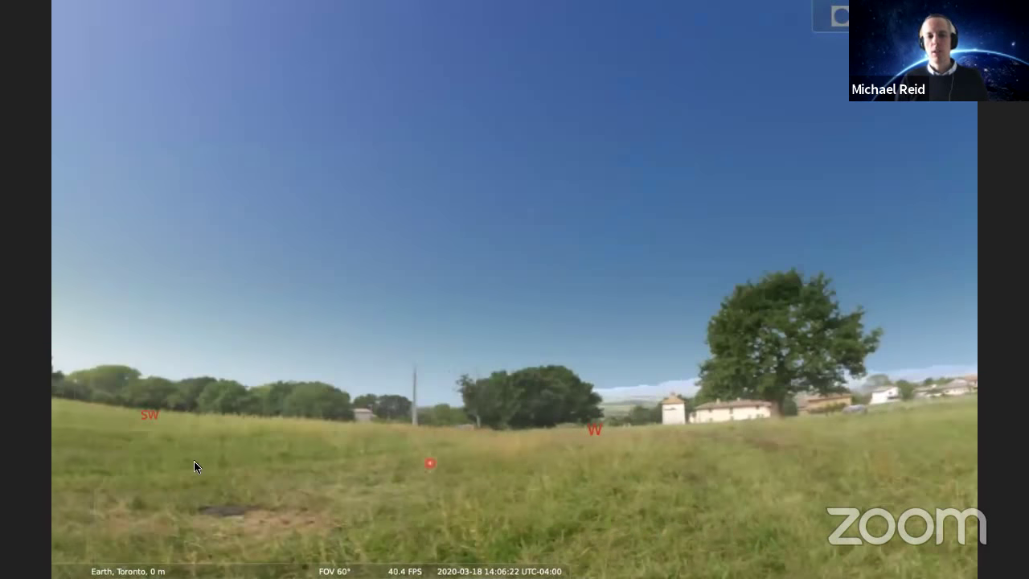
{"action": "left_click_drag", "start_coordinate": [194, 466], "coordinate": [676, 470]}
{"action": "key", "text": "Left"}
{"action": "key", "text": "Left"}
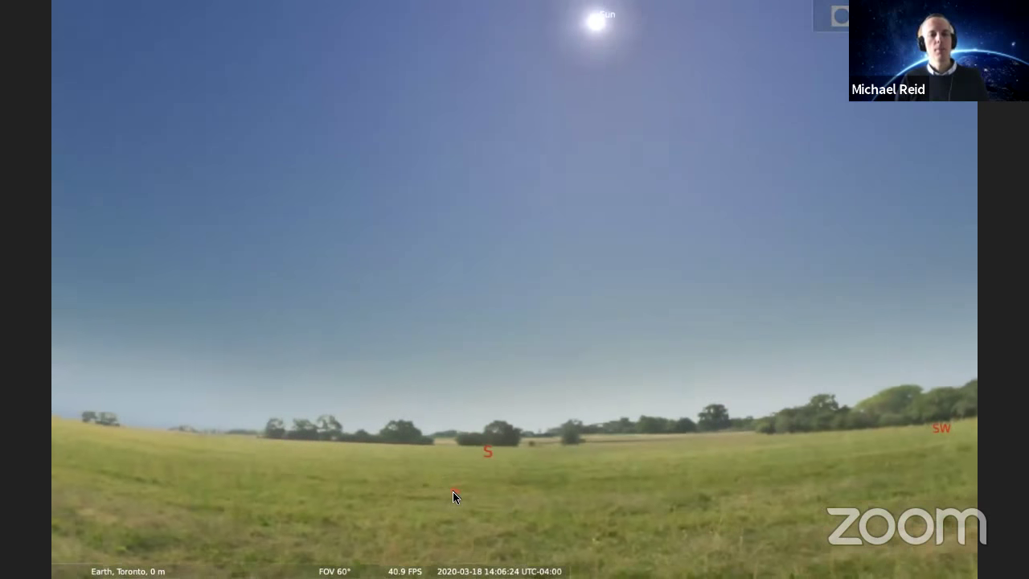
{"action": "left_click_drag", "start_coordinate": [445, 494], "coordinate": [423, 509]}
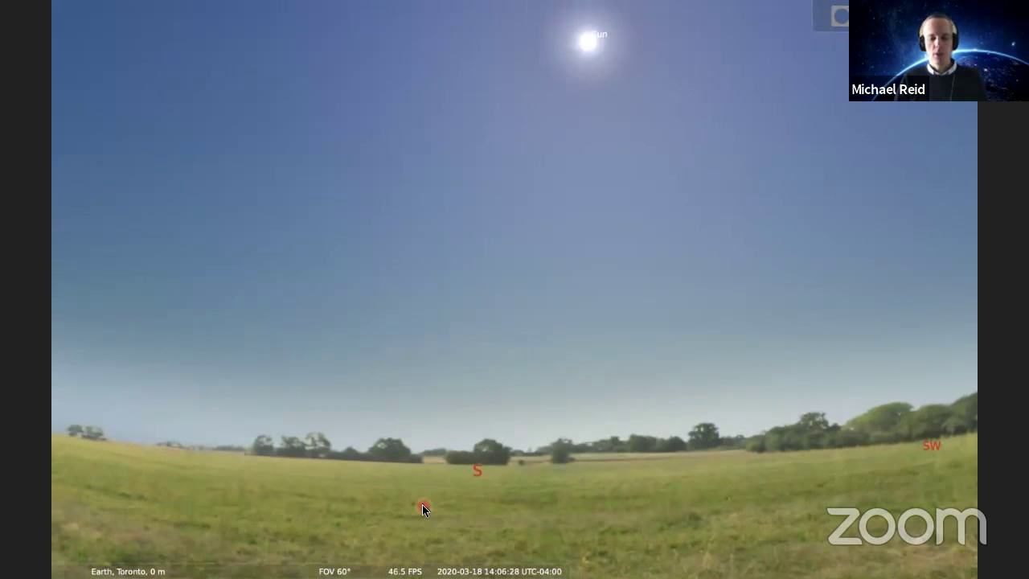
Open the location settings and search the location list for Istanbul
{"action": "mouse_move", "coordinate": [183, 533]}
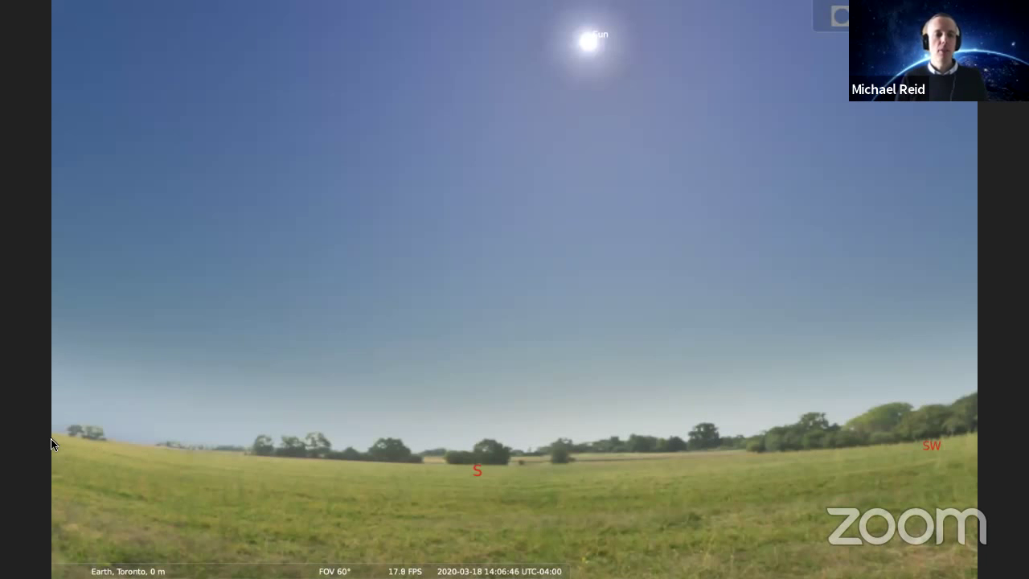
{"action": "left_click", "coordinate": [152, 313]}
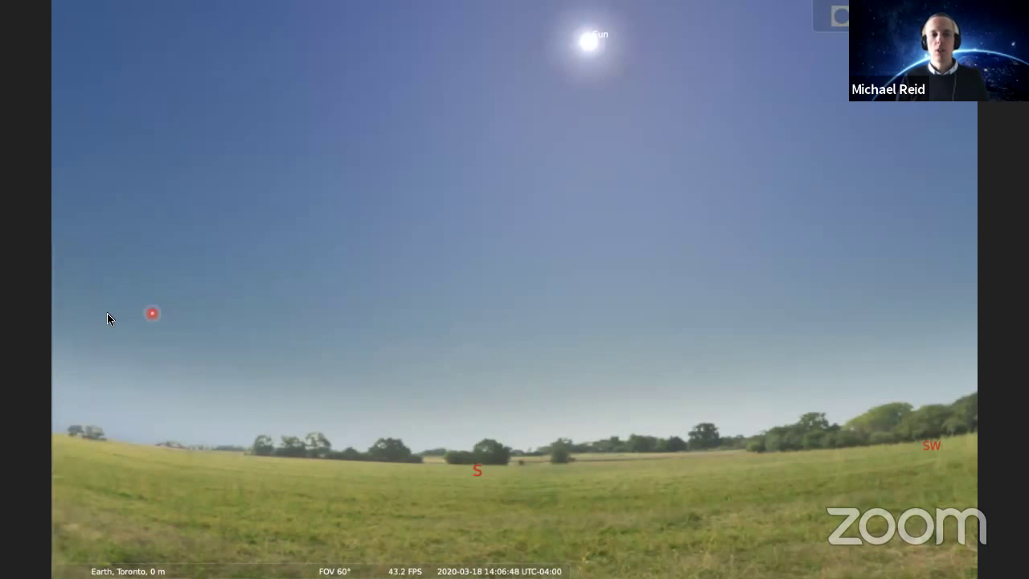
{"action": "mouse_move", "coordinate": [63, 330]}
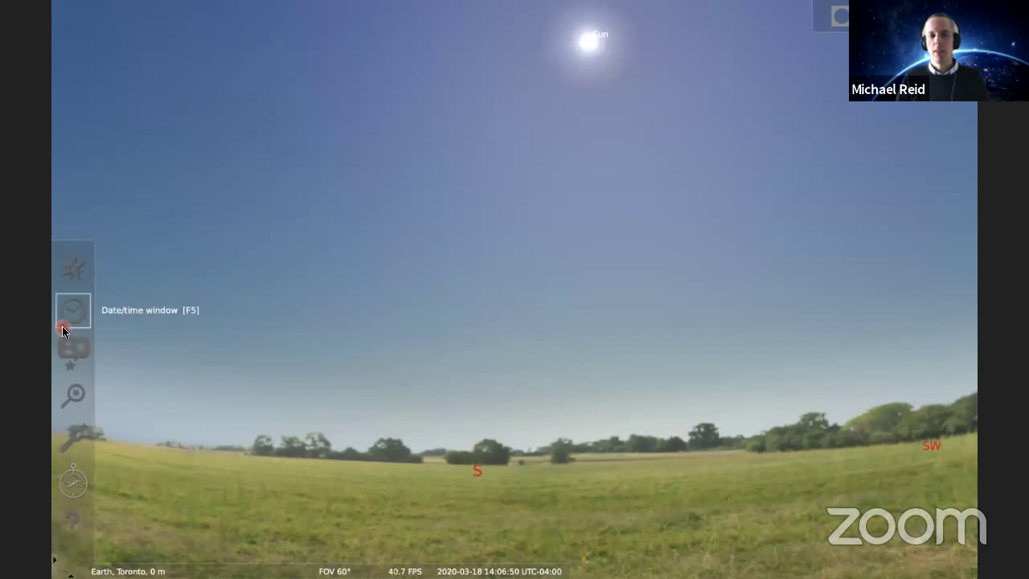
{"action": "left_click", "coordinate": [75, 273]}
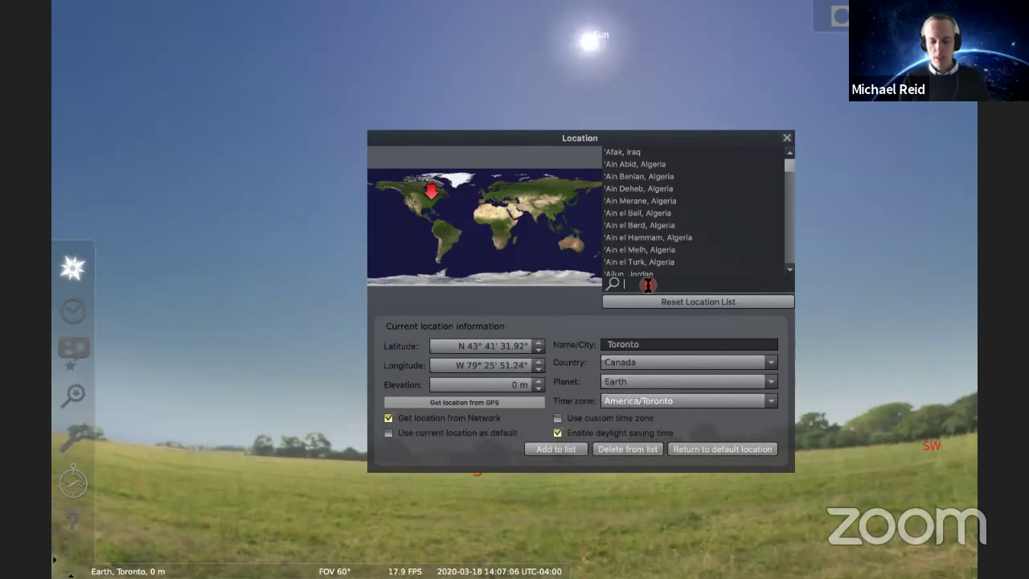
{"action": "type", "text": "Istanbul"}
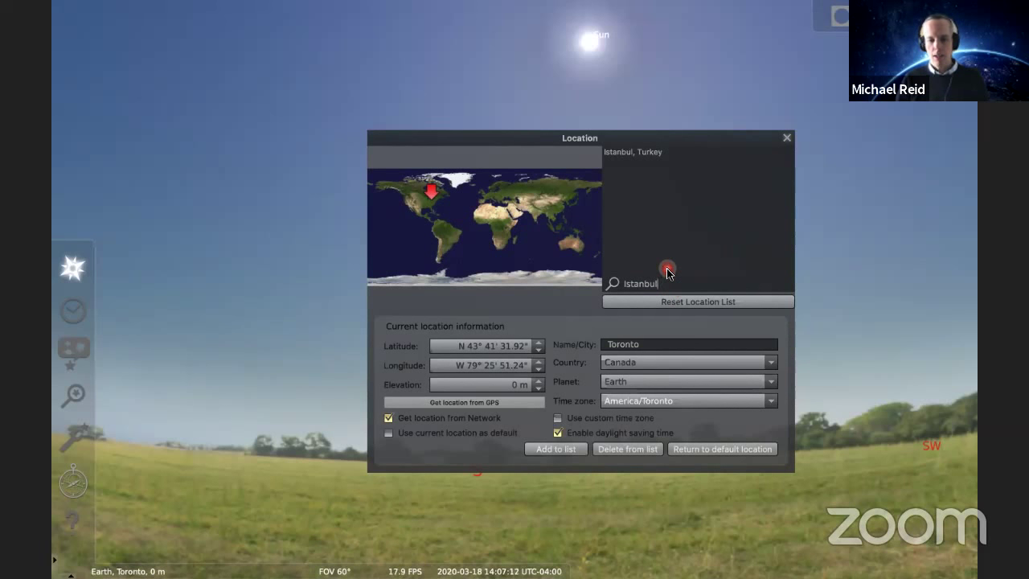
Clear the location search and close the location settings
{"action": "key", "text": "BackSpace"}
{"action": "key", "text": "BackSpace"}
{"action": "key", "text": "BackSpace"}
{"action": "key", "text": "BackSpace"}
{"action": "key", "text": "BackSpace"}
{"action": "key", "text": "BackSpace"}
{"action": "key", "text": "BackSpace"}
{"action": "key", "text": "BackSpace"}
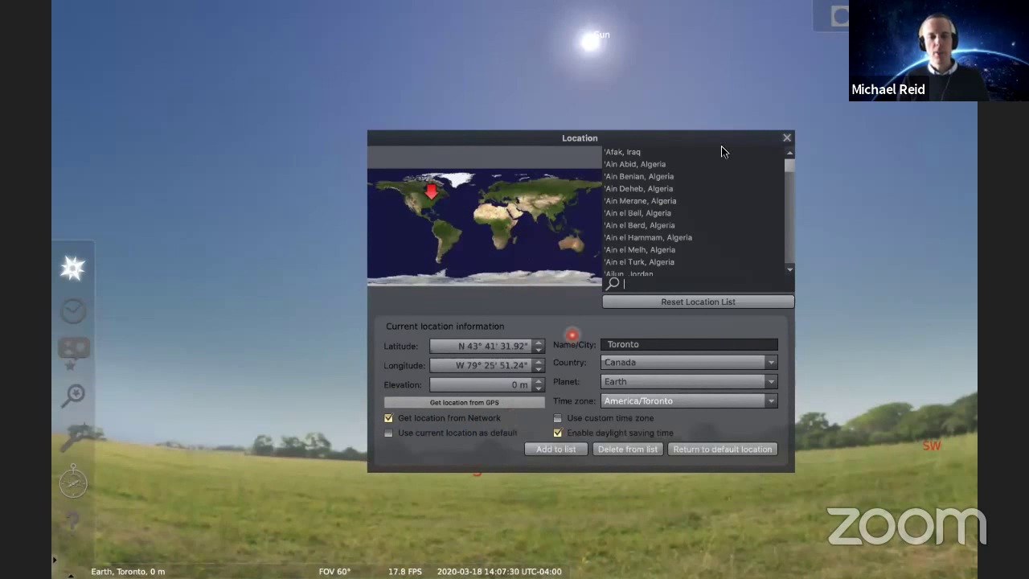
{"action": "left_click", "coordinate": [787, 139]}
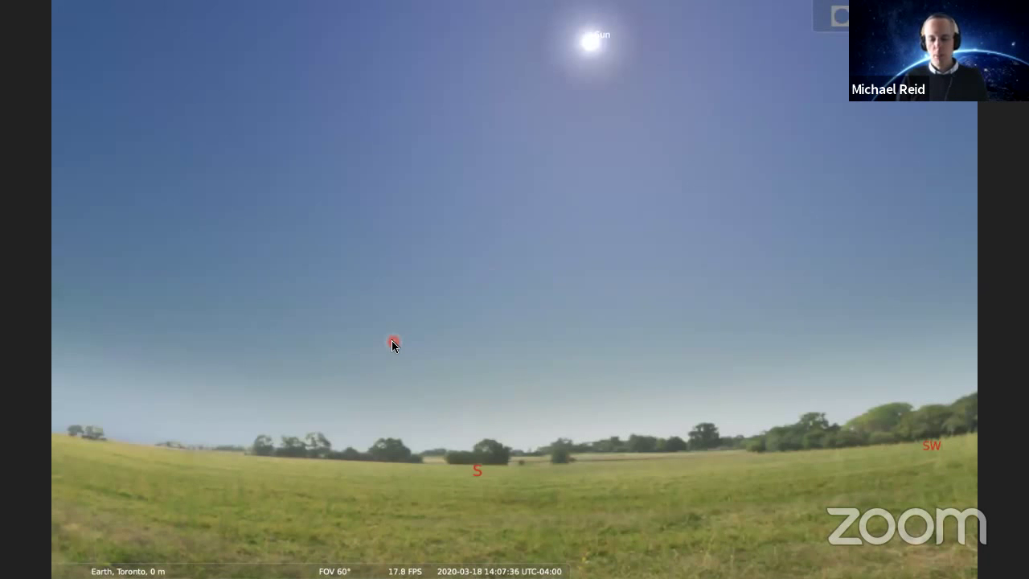
Open the date and time settings and advance the hour to 17 on 2020-03-18
{"action": "mouse_move", "coordinate": [53, 415]}
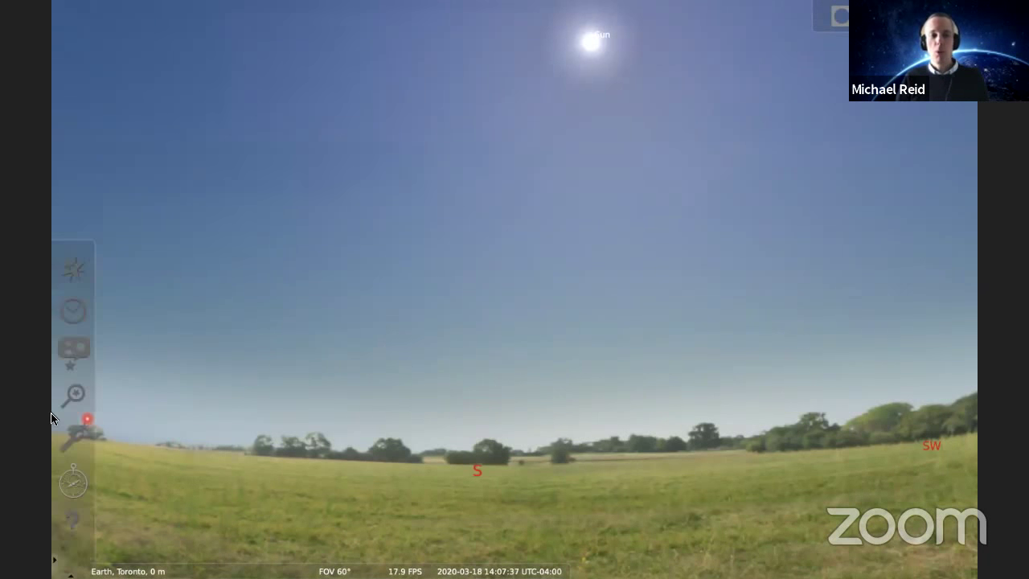
{"action": "left_click", "coordinate": [73, 314]}
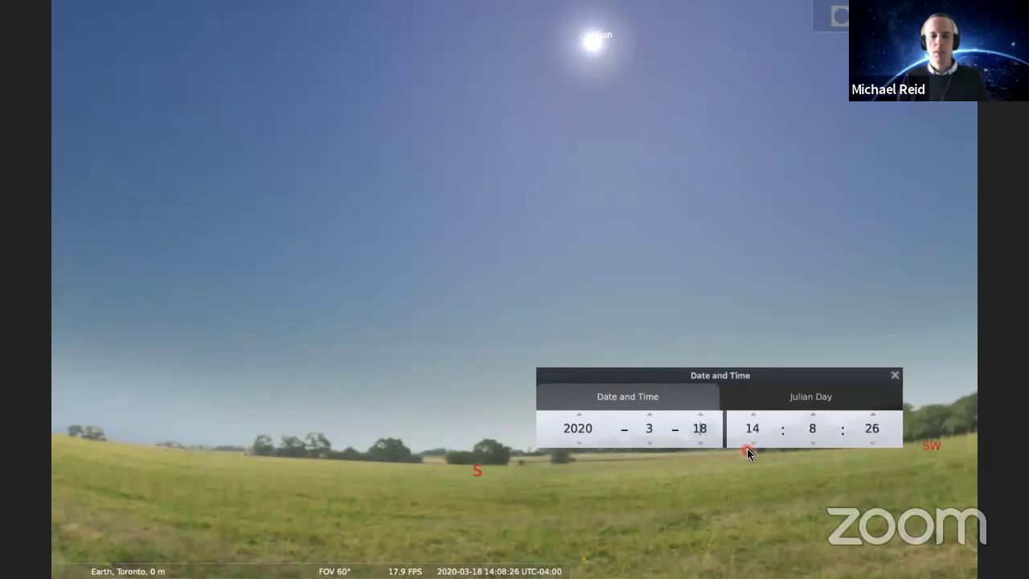
{"action": "left_click", "coordinate": [753, 414]}
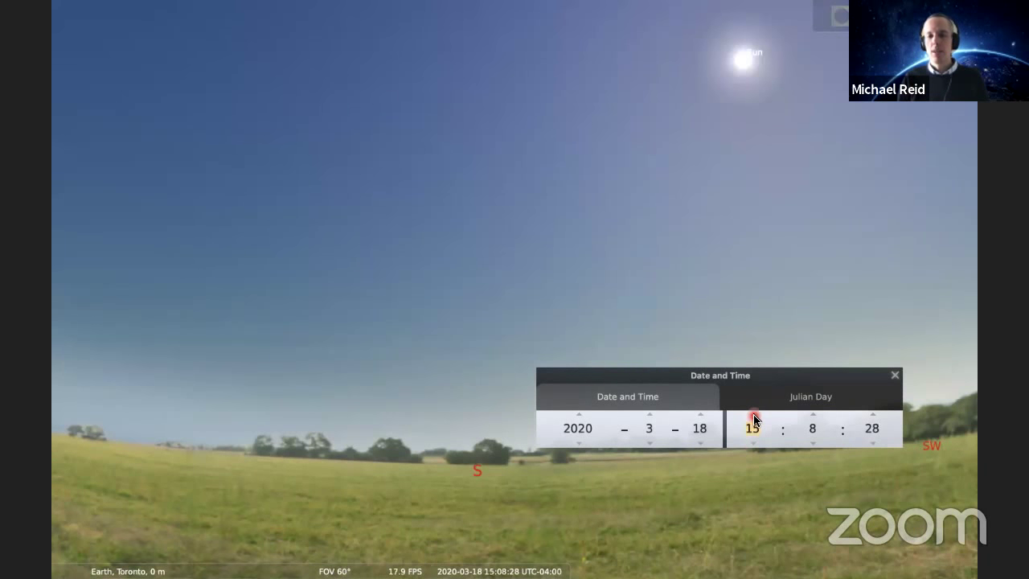
{"action": "left_click", "coordinate": [753, 414]}
{"action": "left_click", "coordinate": [753, 414]}
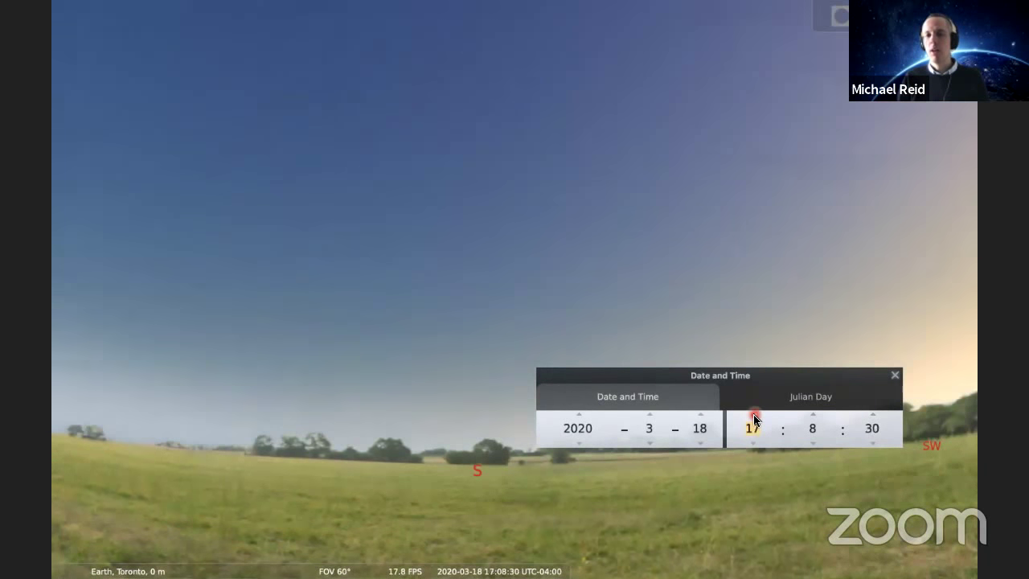
Follow the setting Sun westward while advancing the hour to 20, and close the date and time settings
{"action": "left_click_drag", "start_coordinate": [708, 330], "coordinate": [465, 363]}
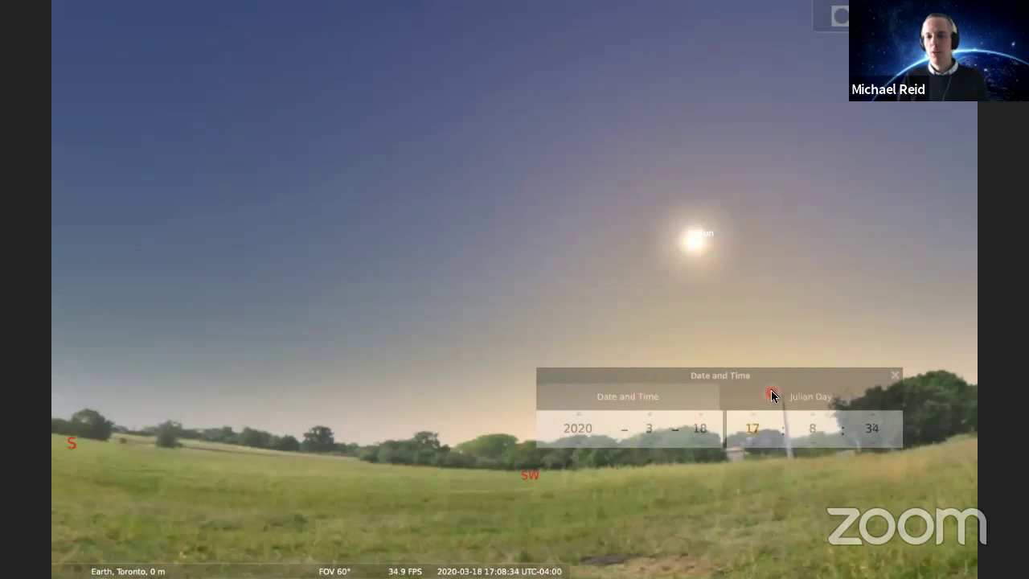
{"action": "left_click", "coordinate": [771, 389]}
{"action": "left_click", "coordinate": [702, 396]}
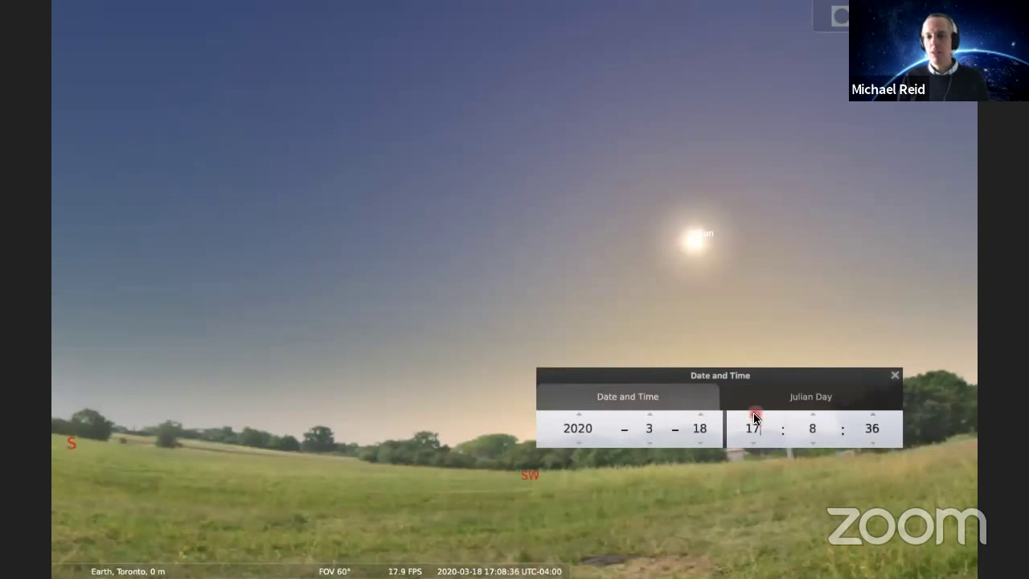
{"action": "left_click", "coordinate": [753, 414]}
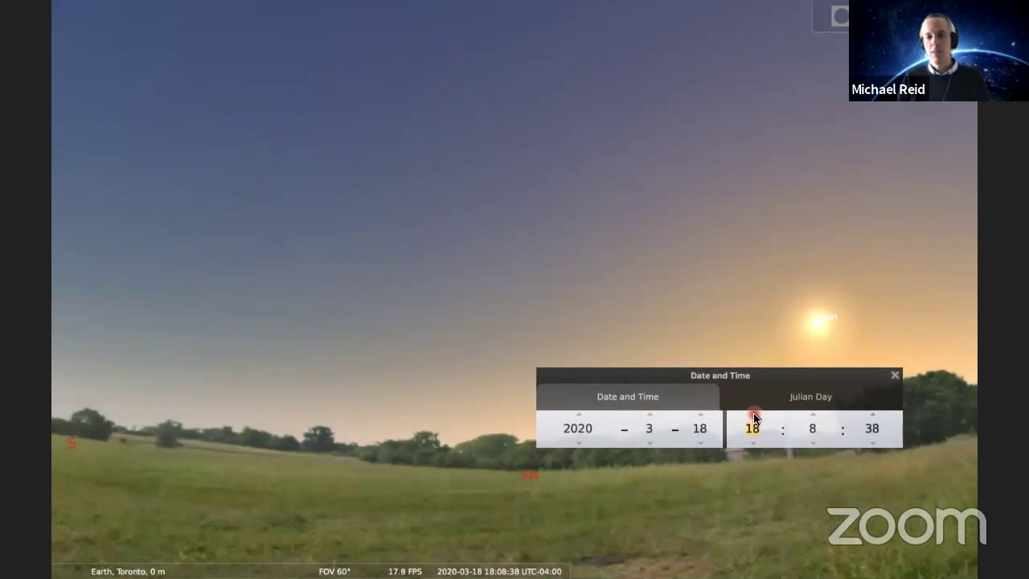
{"action": "left_click", "coordinate": [753, 415]}
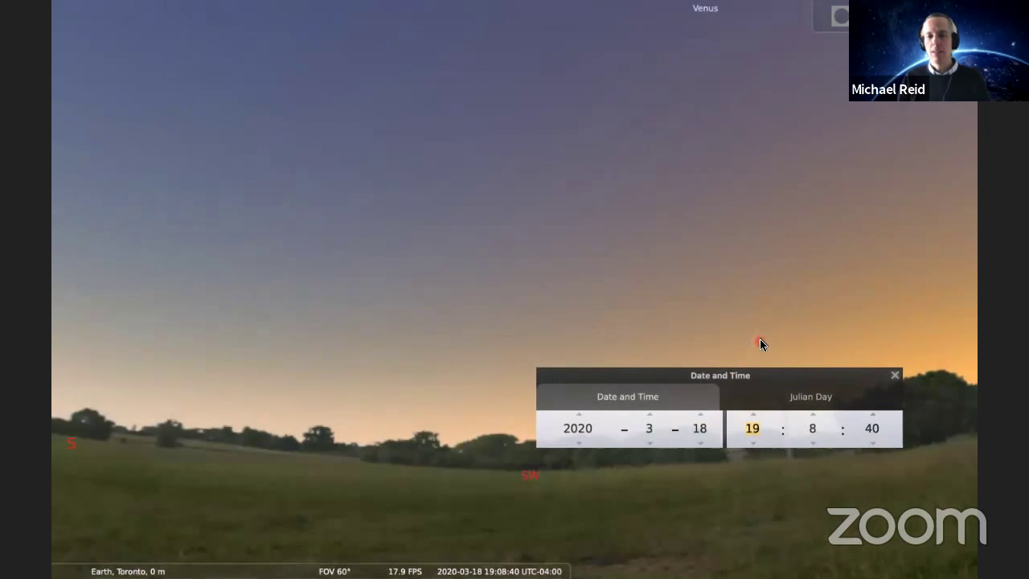
{"action": "left_click_drag", "start_coordinate": [557, 337], "coordinate": [515, 337]}
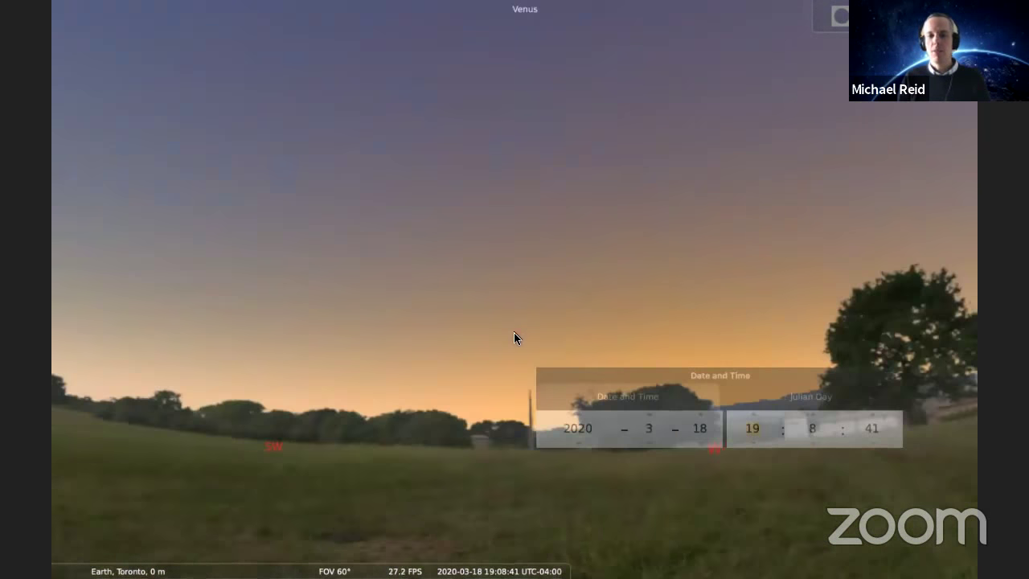
{"action": "left_click", "coordinate": [752, 416]}
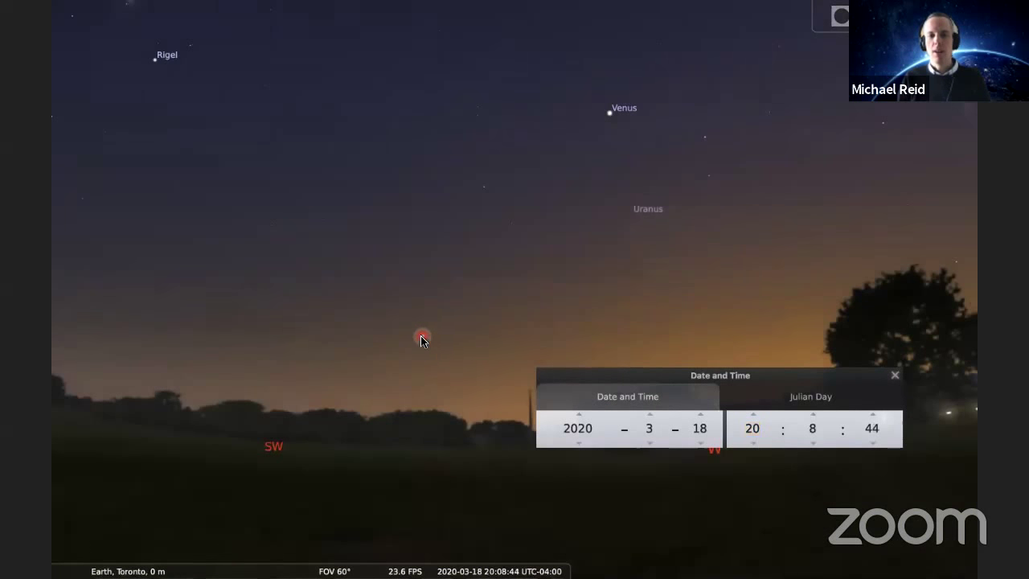
{"action": "left_click", "coordinate": [894, 377]}
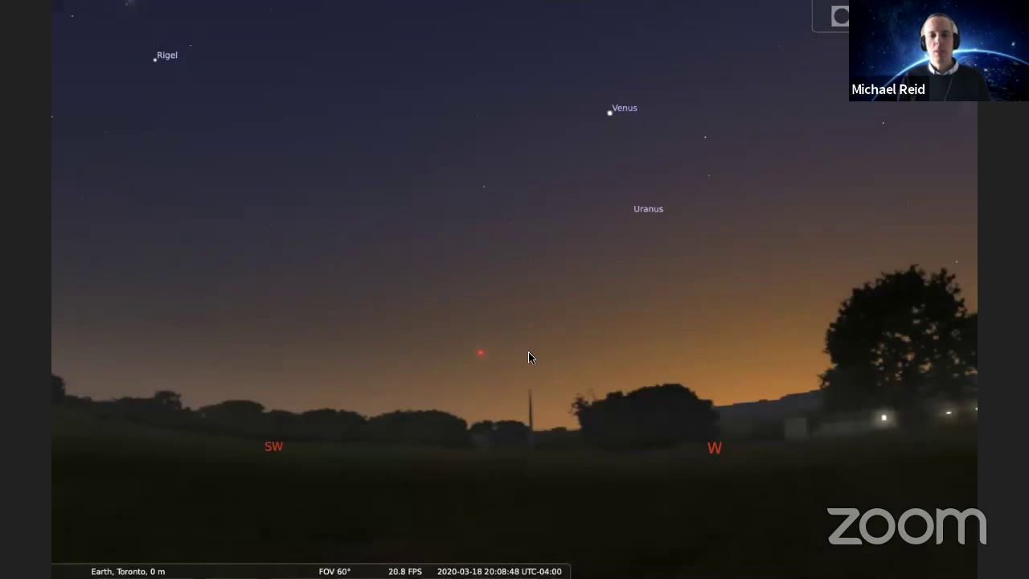
Turn the evening sky view from the west back to the south, centring the area around Sirius
{"action": "left_click_drag", "start_coordinate": [528, 357], "coordinate": [661, 399]}
{"action": "left_click_drag", "start_coordinate": [340, 383], "coordinate": [333, 349]}
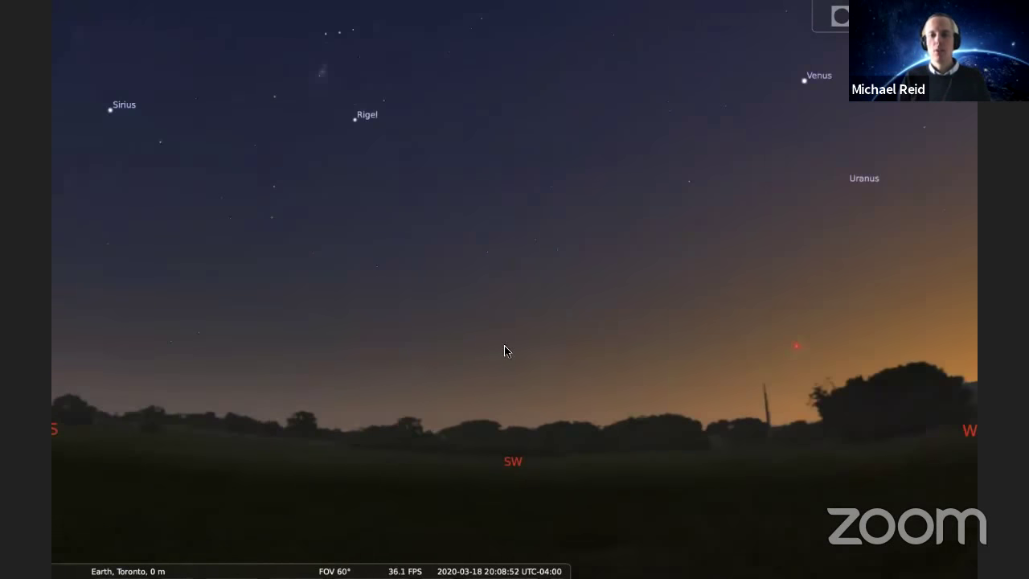
{"action": "left_click_drag", "start_coordinate": [504, 350], "coordinate": [712, 319]}
{"action": "left_click_drag", "start_coordinate": [310, 336], "coordinate": [721, 426]}
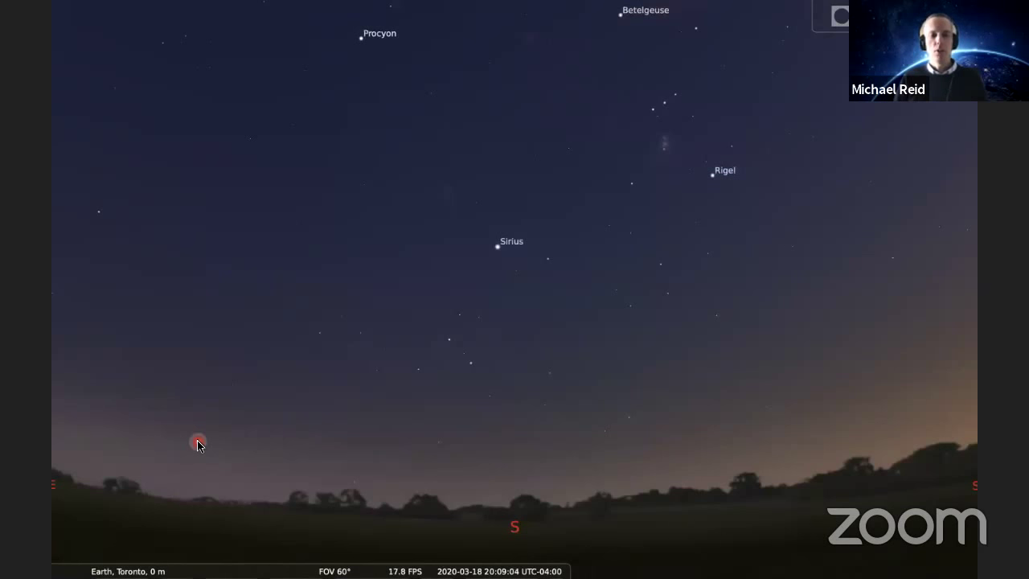
Open the help window, read through the keyboard shortcuts for date and time and display options, and close it
{"action": "mouse_move", "coordinate": [74, 464]}
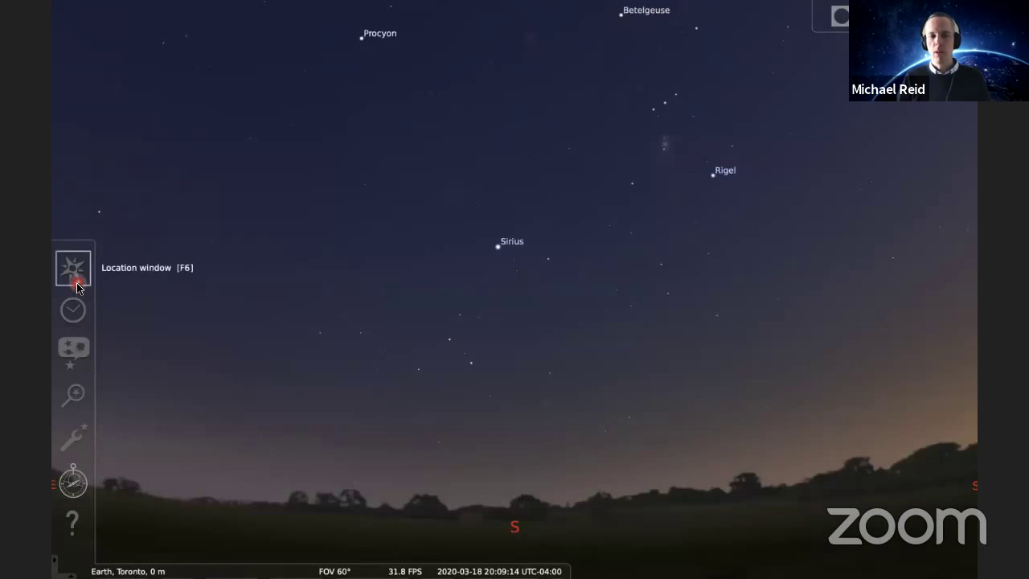
{"action": "left_click", "coordinate": [73, 523]}
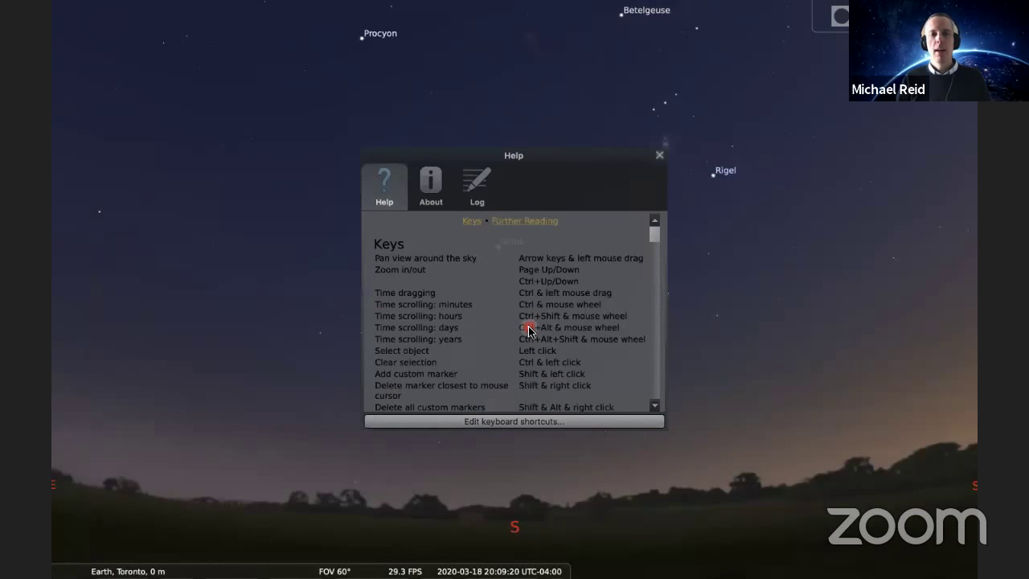
{"action": "scroll", "coordinate": [528, 329], "scroll_direction": "down", "scroll_amount": 5}
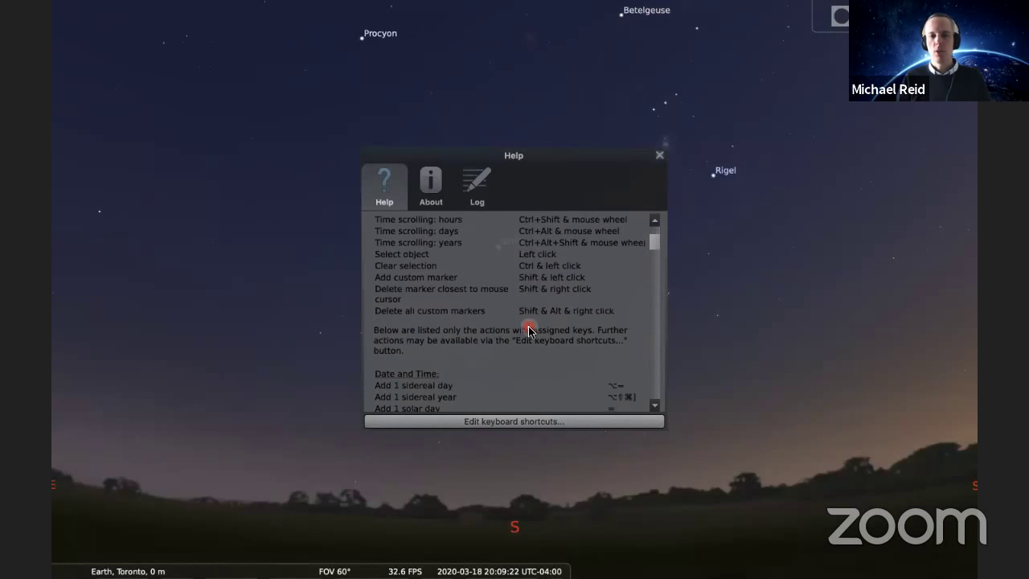
{"action": "scroll", "coordinate": [528, 329], "scroll_direction": "down", "scroll_amount": 5}
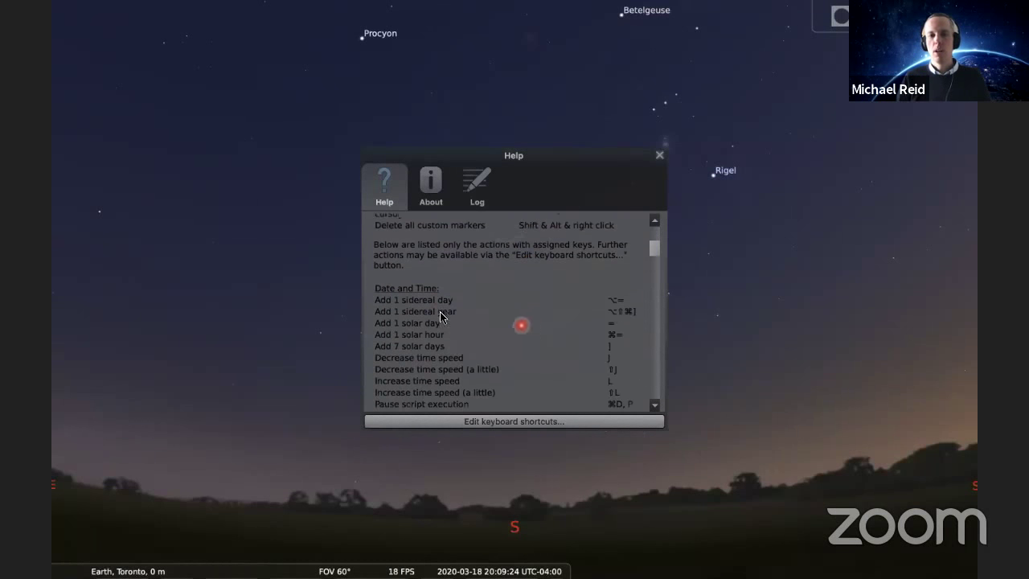
{"action": "scroll", "coordinate": [430, 375], "scroll_direction": "down", "scroll_amount": 1}
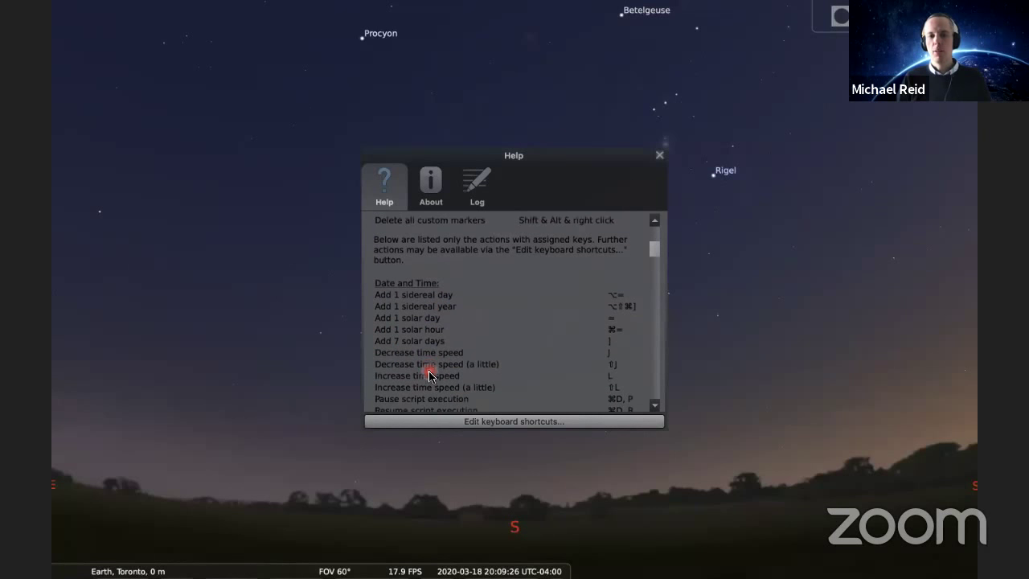
{"action": "scroll", "coordinate": [430, 375], "scroll_direction": "down", "scroll_amount": 10}
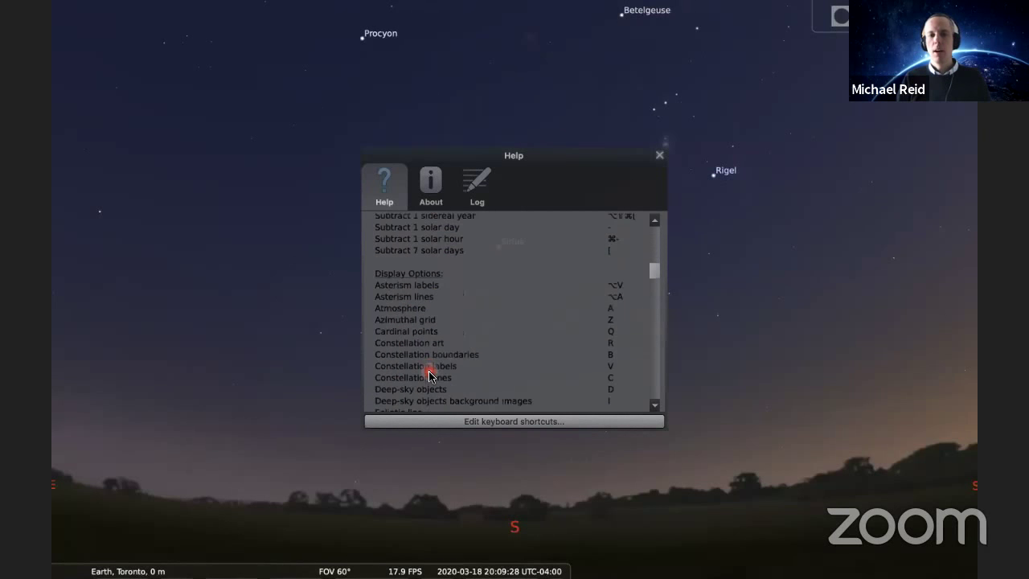
{"action": "scroll", "coordinate": [454, 328], "scroll_direction": "down", "scroll_amount": 1}
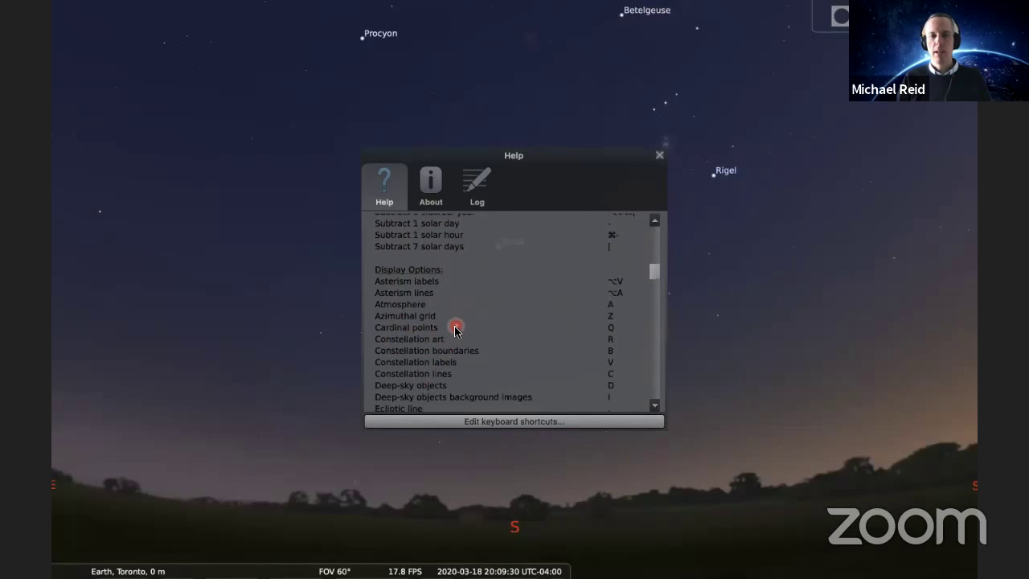
{"action": "scroll", "coordinate": [454, 328], "scroll_direction": "down", "scroll_amount": 15}
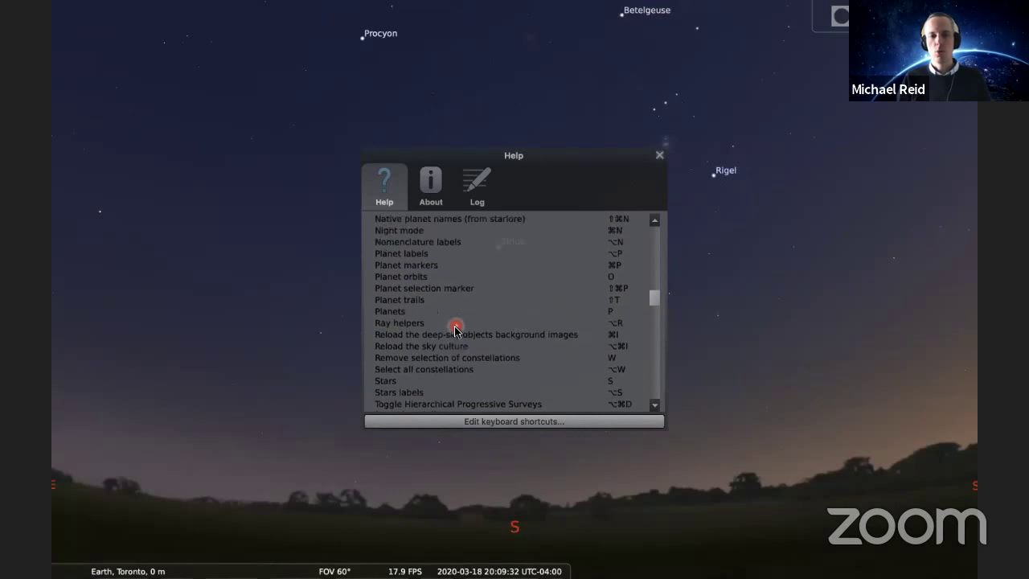
{"action": "scroll", "coordinate": [454, 327], "scroll_direction": "down", "scroll_amount": 5}
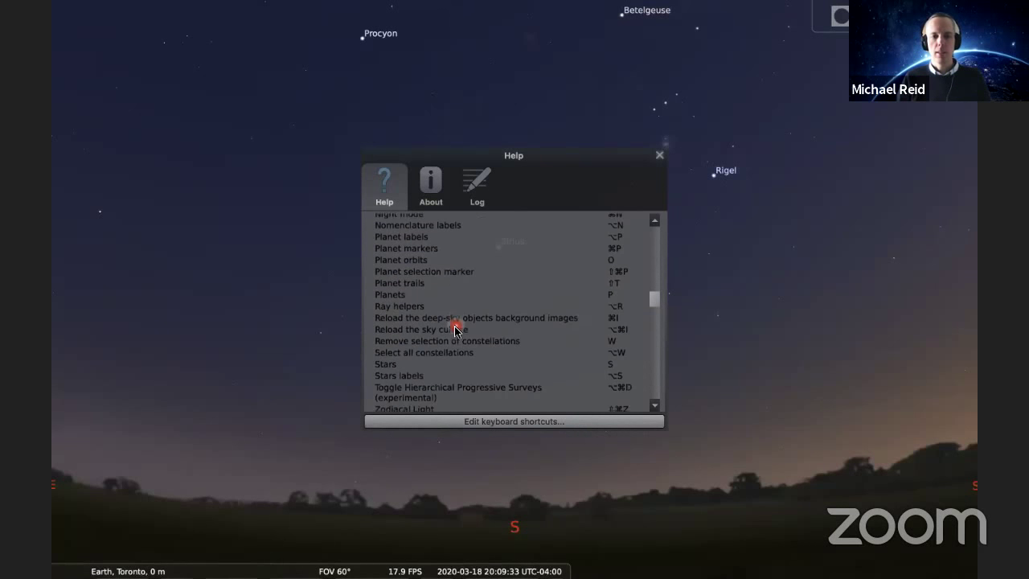
{"action": "left_click", "coordinate": [658, 158]}
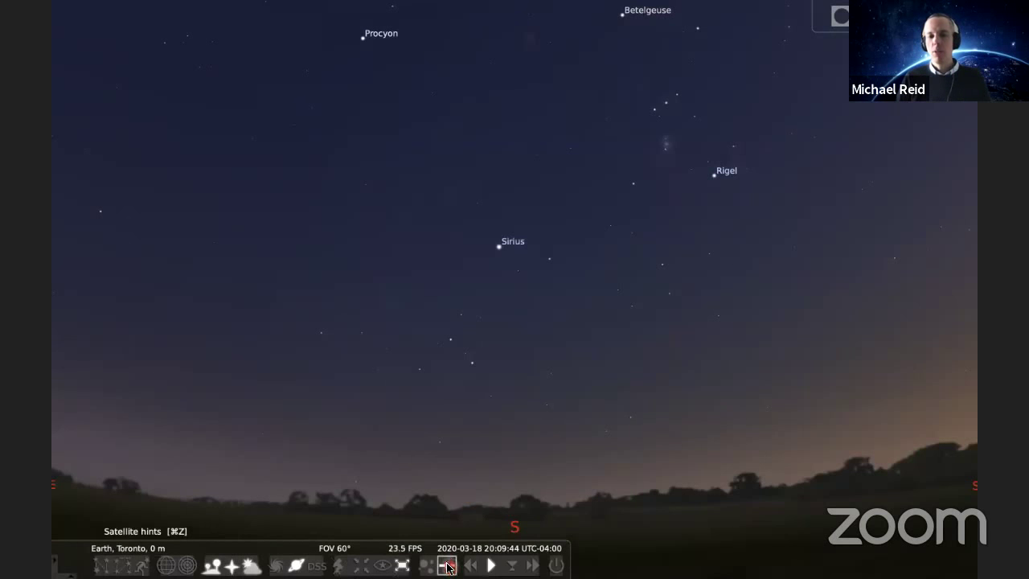
Turn on the satellite hints and increase the time speed by two levels
{"action": "left_click", "coordinate": [448, 567]}
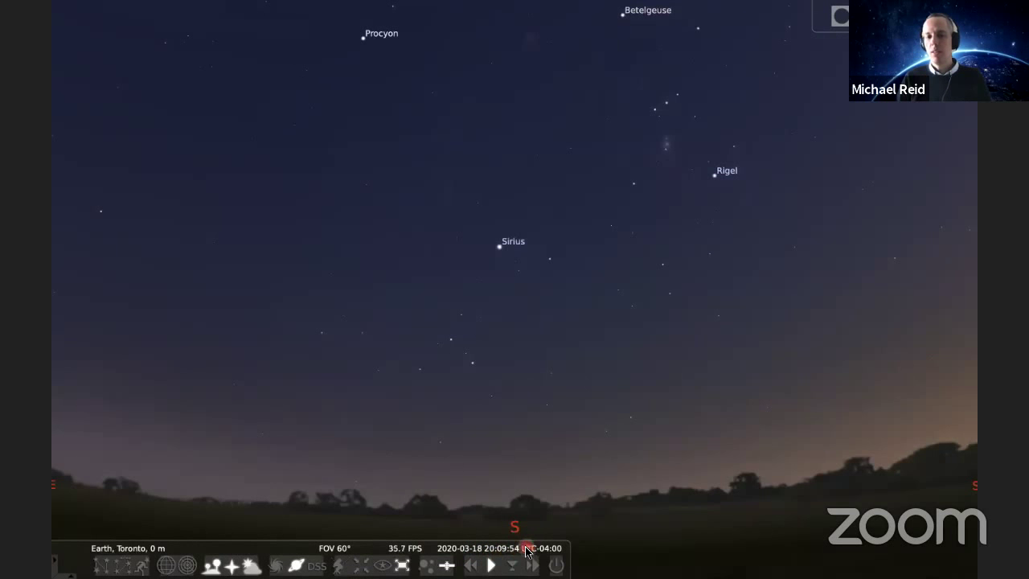
{"action": "mouse_move", "coordinate": [527, 550]}
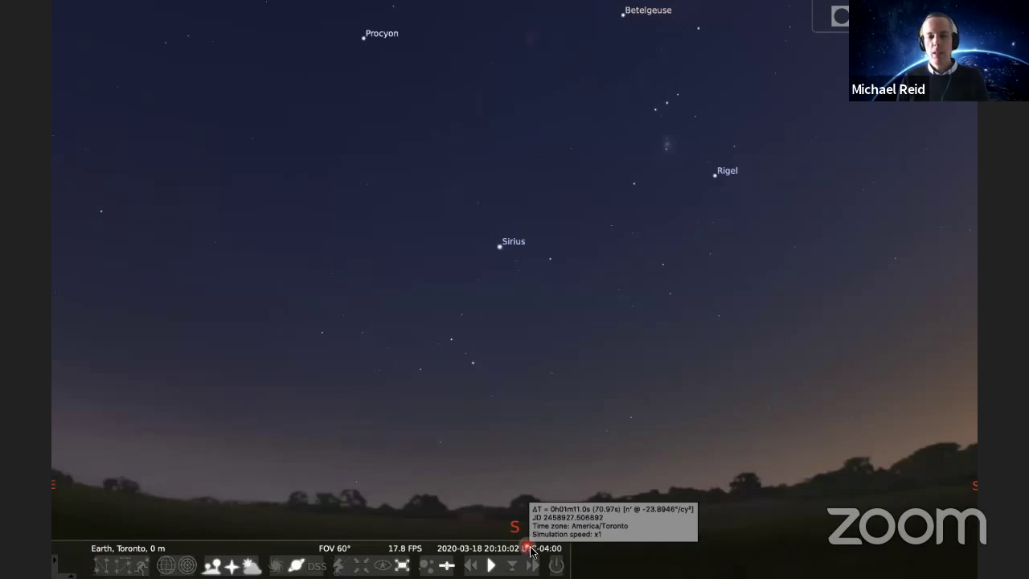
{"action": "left_click", "coordinate": [533, 565]}
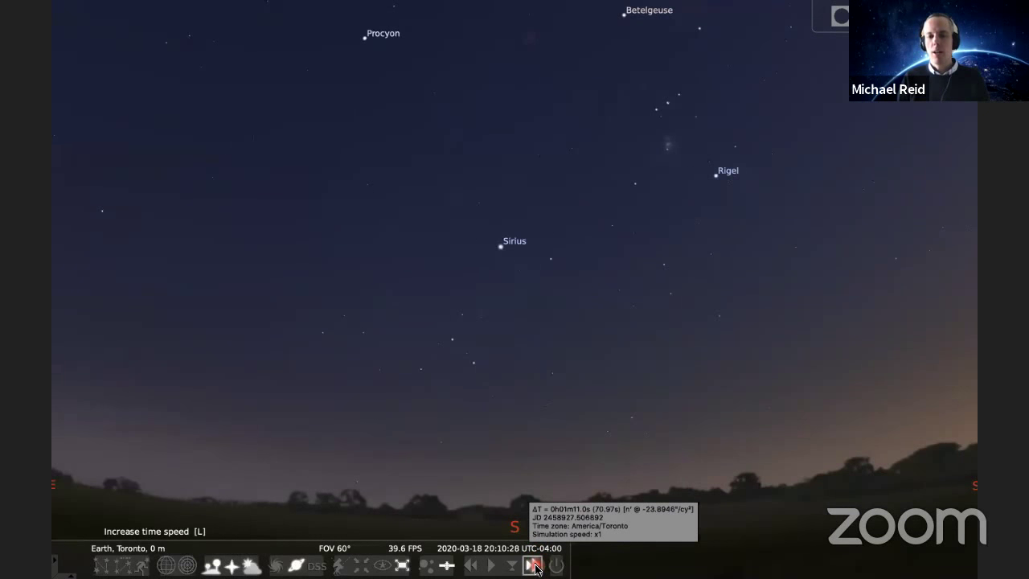
{"action": "left_click", "coordinate": [534, 565]}
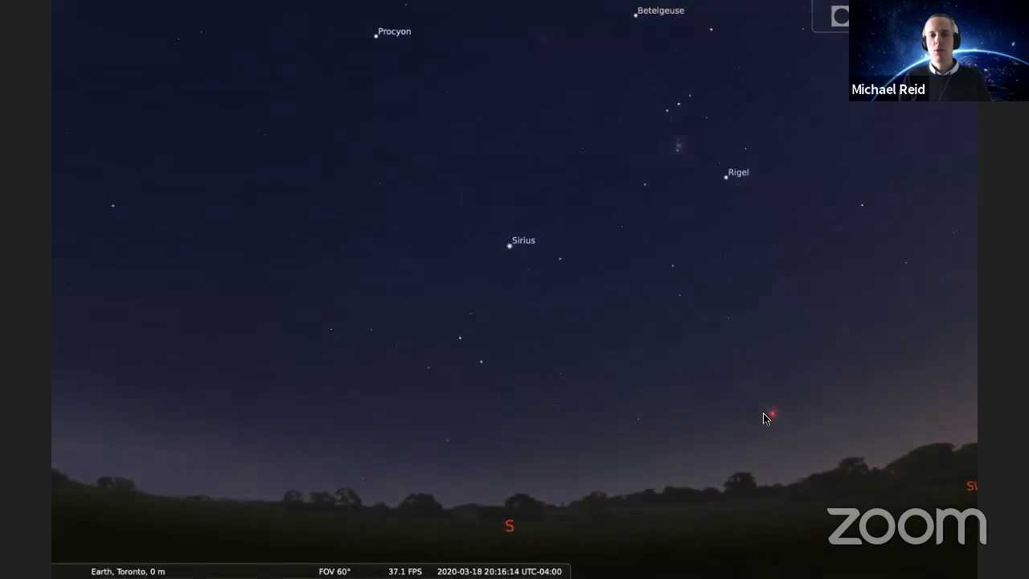
Look around the darkening sky between southeast and west while time runs fast, ending on Sirius and Rigel in the south
{"action": "left_click_drag", "start_coordinate": [764, 413], "coordinate": [527, 412]}
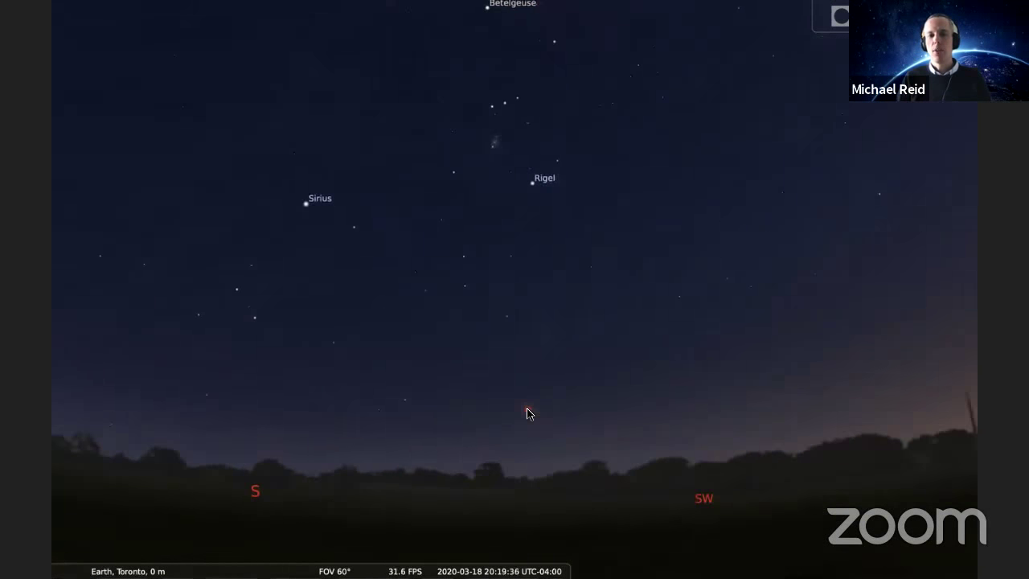
{"action": "left_click", "coordinate": [526, 412]}
{"action": "left_click", "coordinate": [804, 407]}
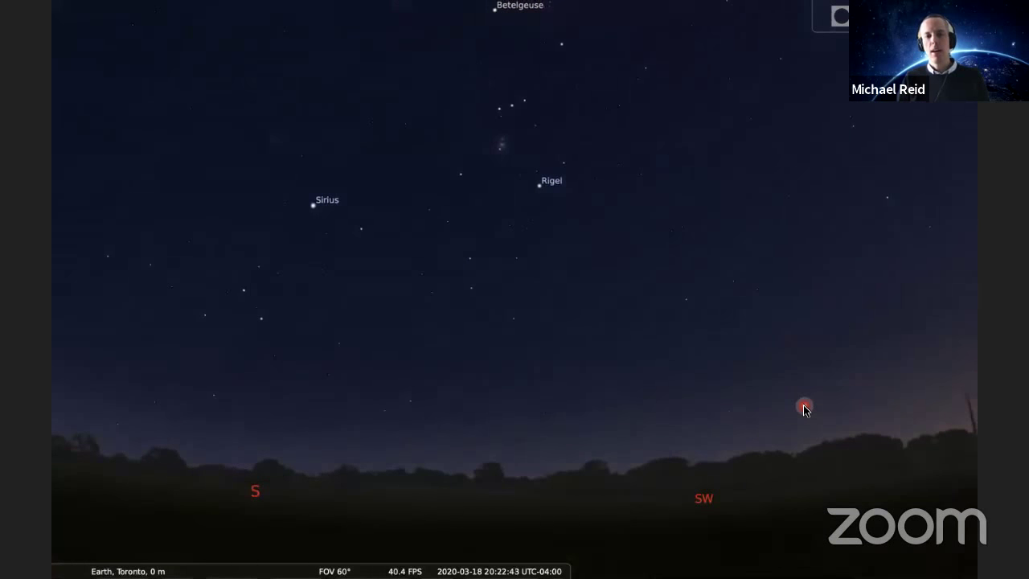
{"action": "left_click", "coordinate": [844, 397]}
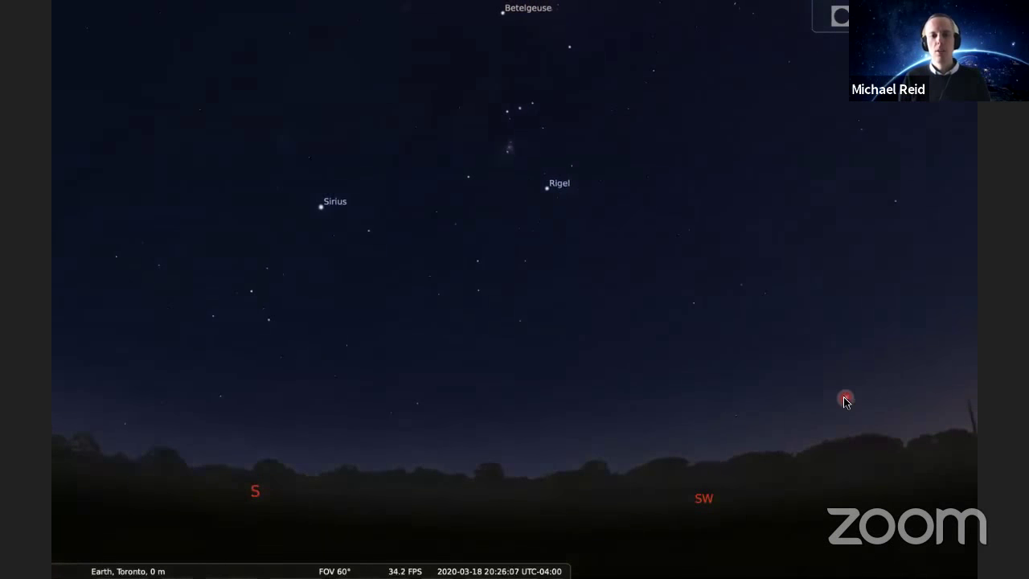
{"action": "left_click_drag", "start_coordinate": [844, 396], "coordinate": [631, 376]}
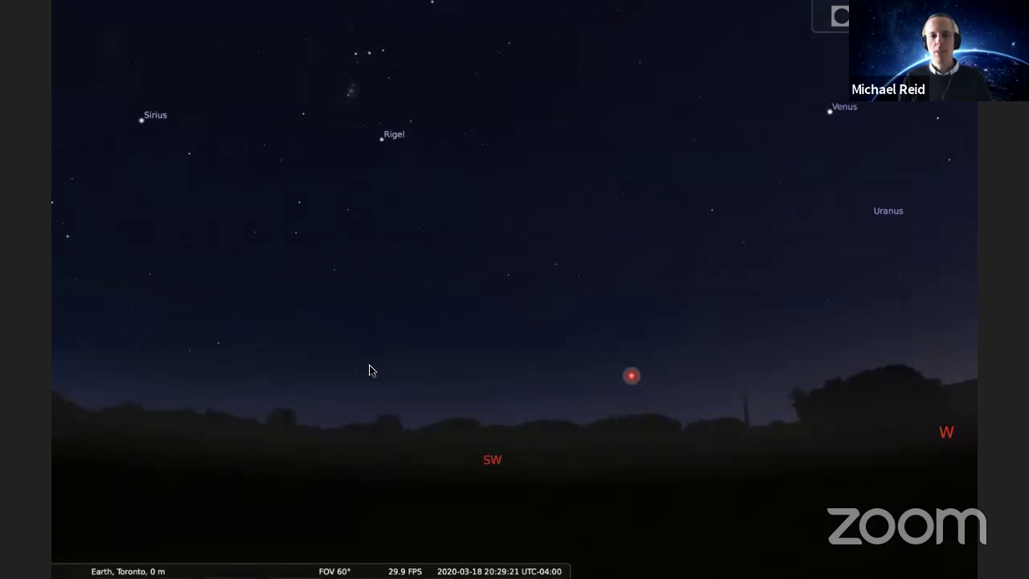
{"action": "left_click_drag", "start_coordinate": [201, 364], "coordinate": [544, 394]}
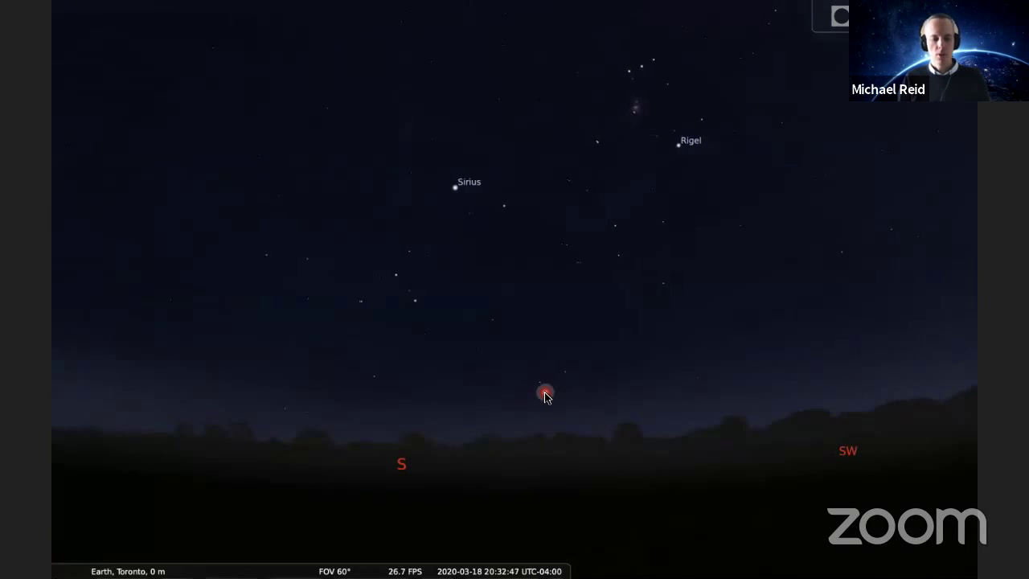
{"action": "left_click_drag", "start_coordinate": [308, 391], "coordinate": [721, 383]}
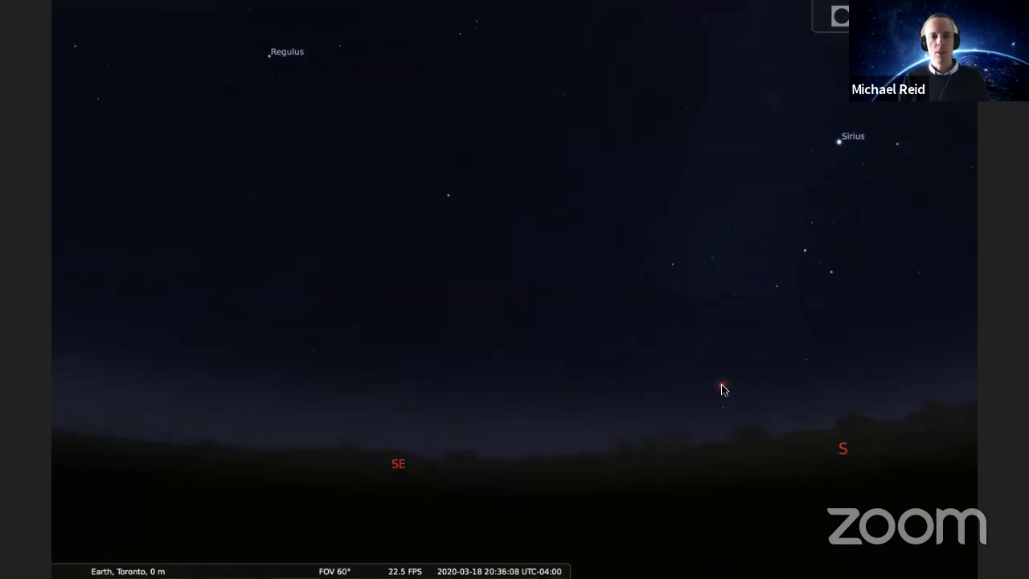
{"action": "mouse_move", "coordinate": [376, 390]}
{"action": "left_mouse_down"}
{"action": "mouse_move", "coordinate": [864, 392]}
{"action": "mouse_move", "coordinate": [471, 358]}
{"action": "left_mouse_up"}
{"action": "left_click_drag", "start_coordinate": [622, 341], "coordinate": [622, 340]}
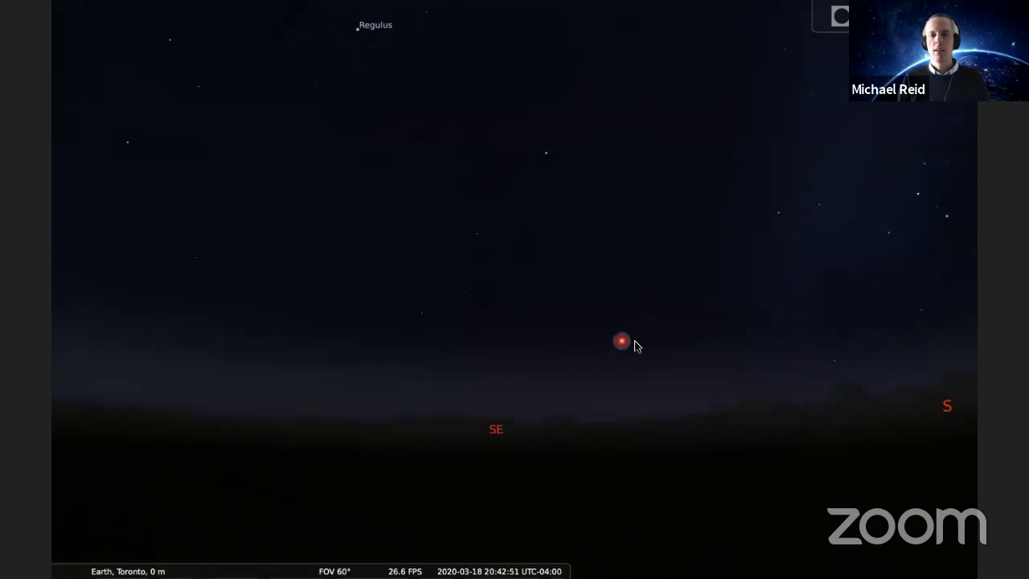
{"action": "left_click_drag", "start_coordinate": [864, 321], "coordinate": [388, 313]}
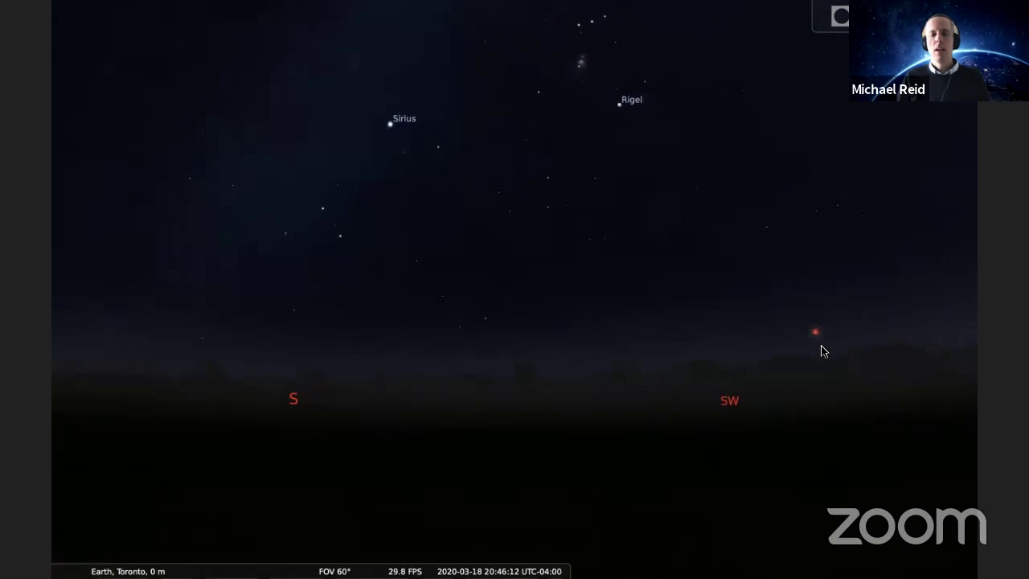
{"action": "left_click_drag", "start_coordinate": [823, 352], "coordinate": [863, 388]}
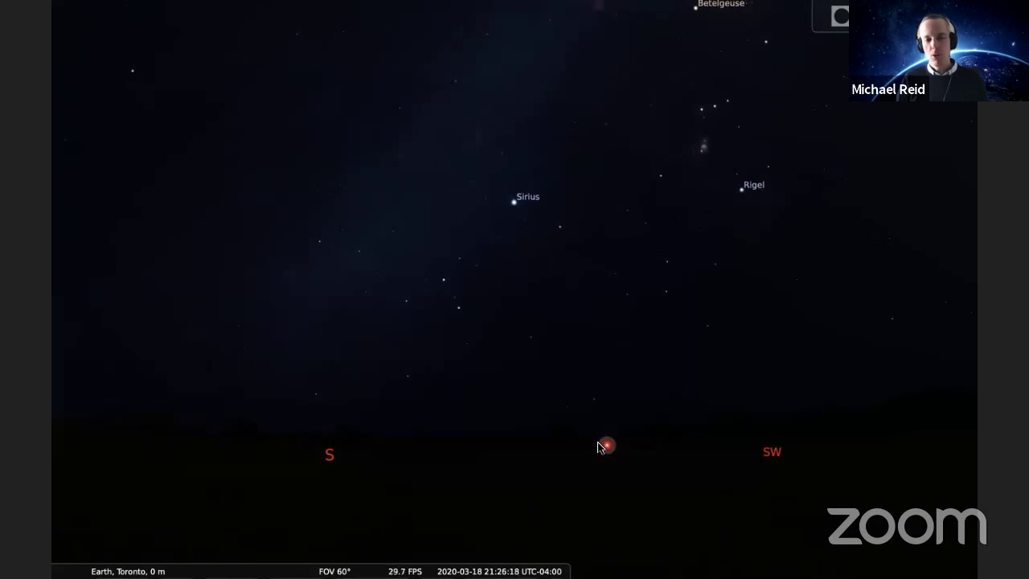
Show the constellation lines over the southern sky and return time to its normal speed
{"action": "key", "text": "Left"}
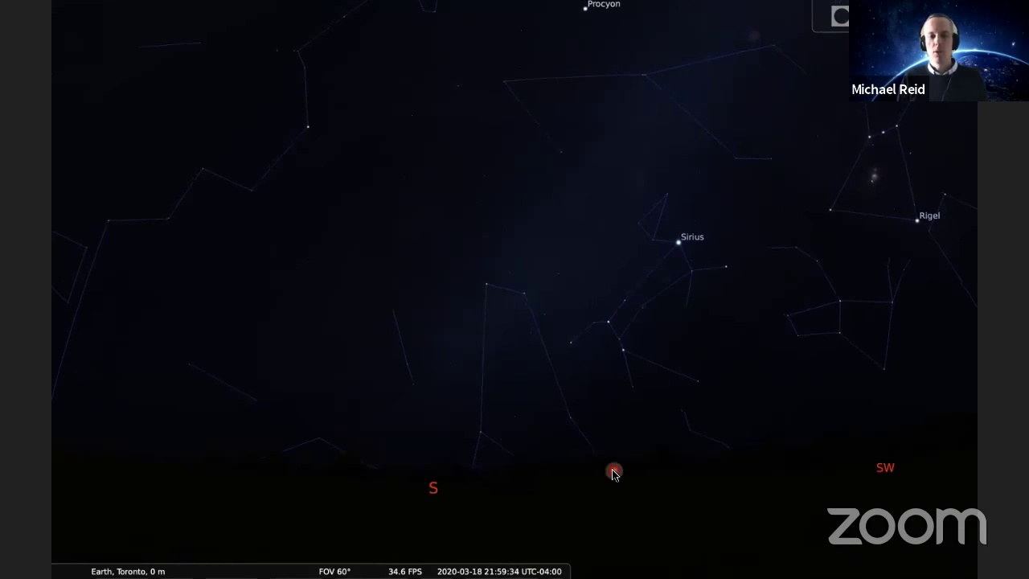
{"action": "mouse_move", "coordinate": [511, 566]}
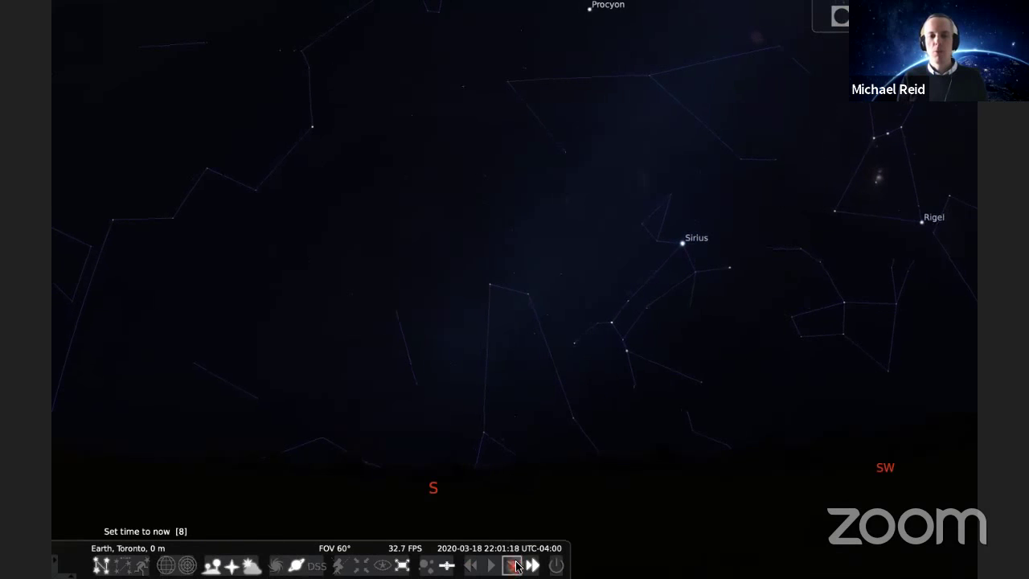
{"action": "left_click", "coordinate": [555, 380]}
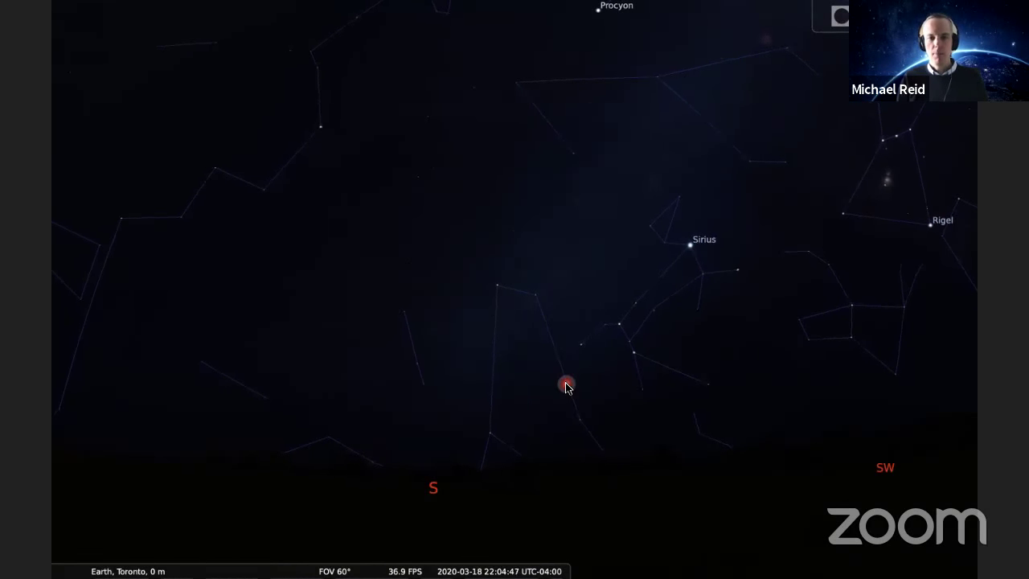
Examine the constellation figures around the sky, from Orion in the southwest through west and north to the northeast
{"action": "left_click_drag", "start_coordinate": [659, 378], "coordinate": [482, 394]}
{"action": "left_click_drag", "start_coordinate": [717, 372], "coordinate": [493, 347]}
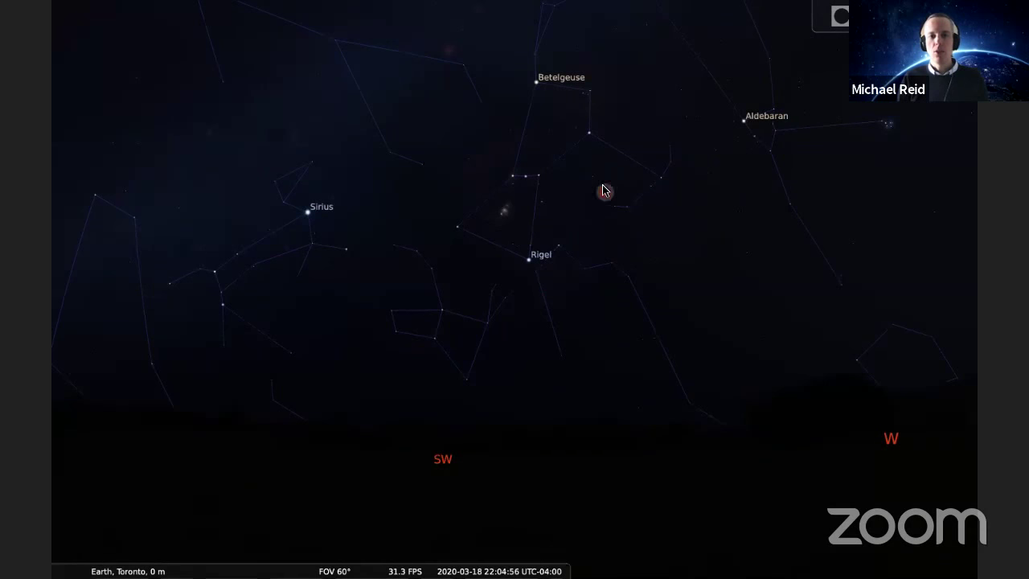
{"action": "left_click_drag", "start_coordinate": [594, 231], "coordinate": [554, 285]}
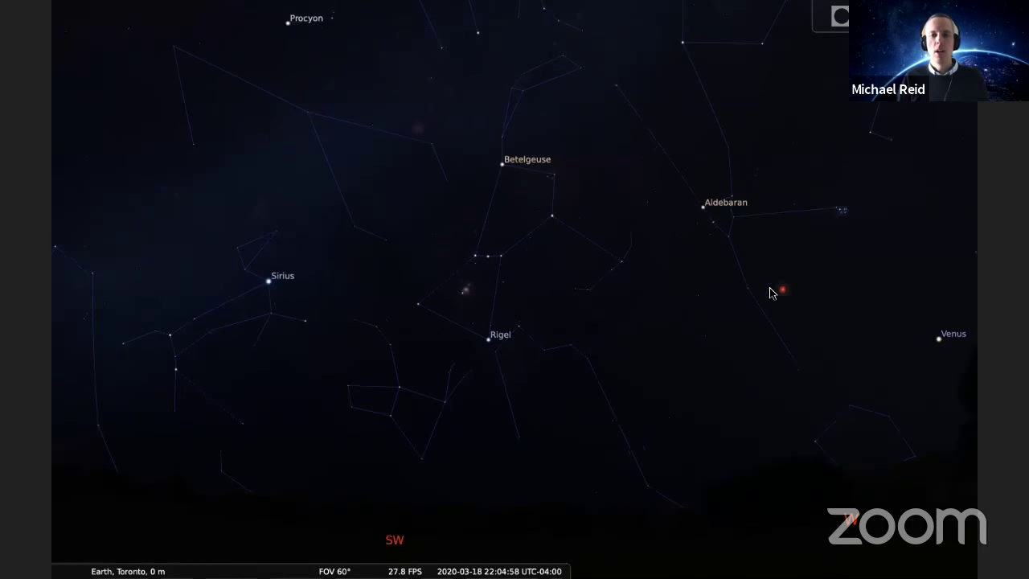
{"action": "left_click_drag", "start_coordinate": [770, 290], "coordinate": [586, 279]}
{"action": "left_click_drag", "start_coordinate": [831, 301], "coordinate": [551, 329]}
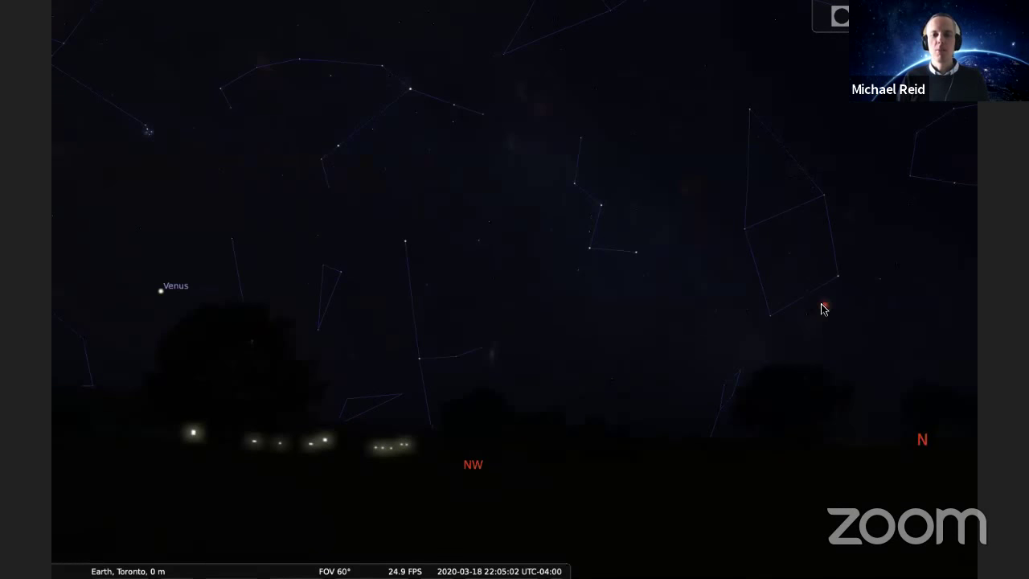
{"action": "left_click_drag", "start_coordinate": [820, 306], "coordinate": [583, 371]}
{"action": "left_click_drag", "start_coordinate": [693, 322], "coordinate": [547, 344]}
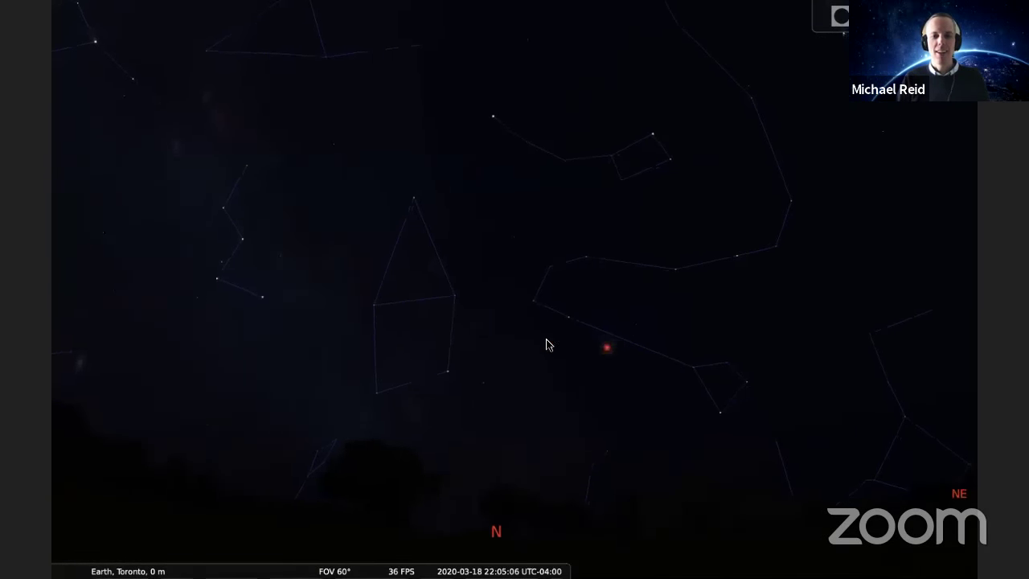
{"action": "left_click_drag", "start_coordinate": [680, 323], "coordinate": [725, 335]}
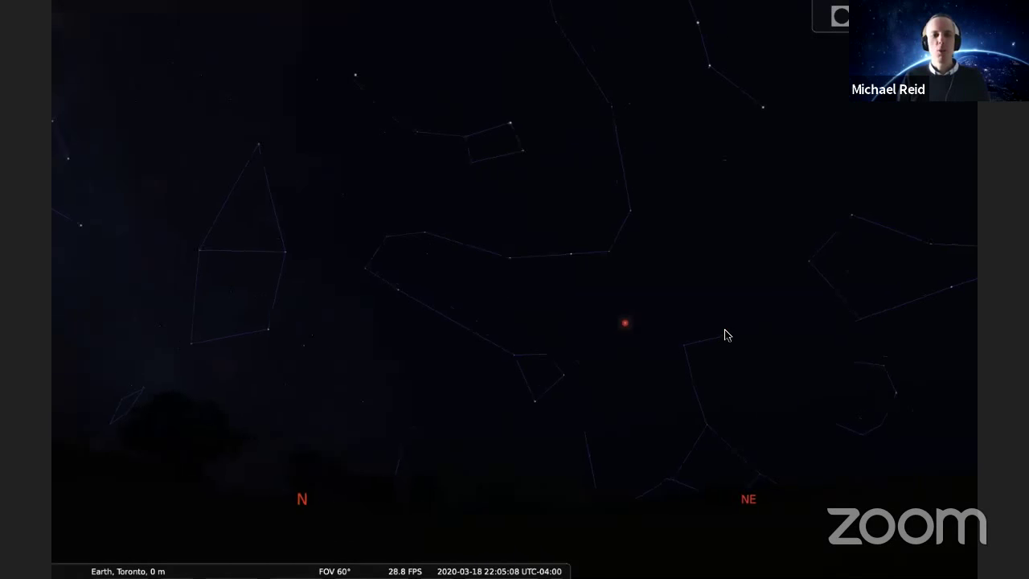
Turn on the constellation labels for the high northern sky around Ursa Major and Ursa Minor
{"action": "left_click_drag", "start_coordinate": [506, 326], "coordinate": [548, 415]}
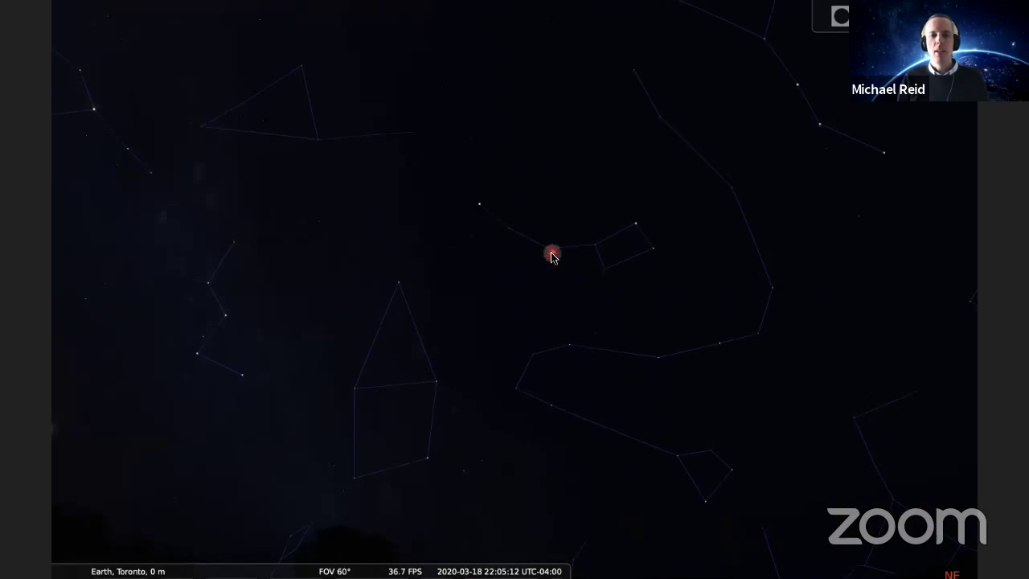
{"action": "left_click_drag", "start_coordinate": [552, 265], "coordinate": [560, 395]}
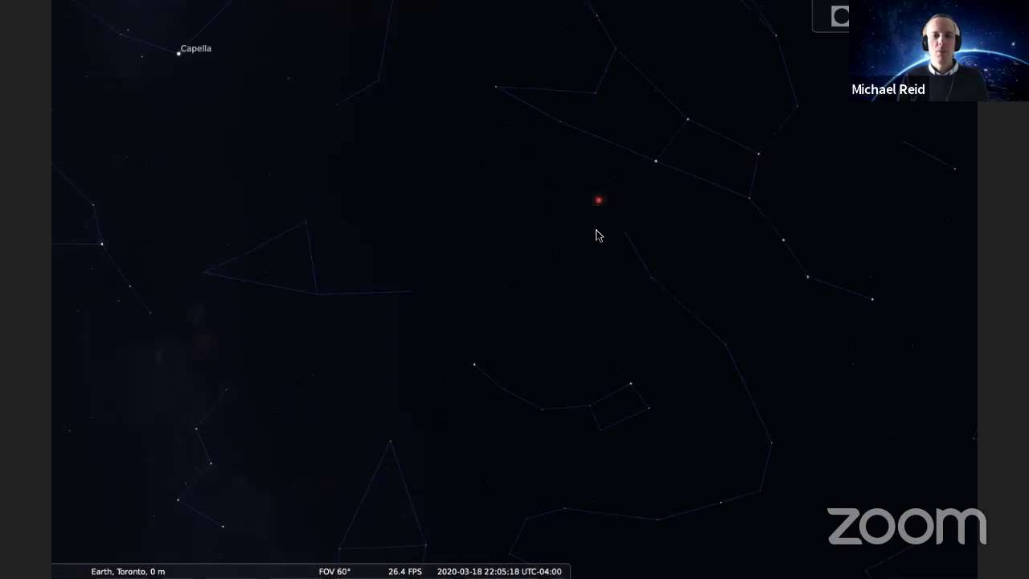
{"action": "left_click_drag", "start_coordinate": [599, 234], "coordinate": [590, 270]}
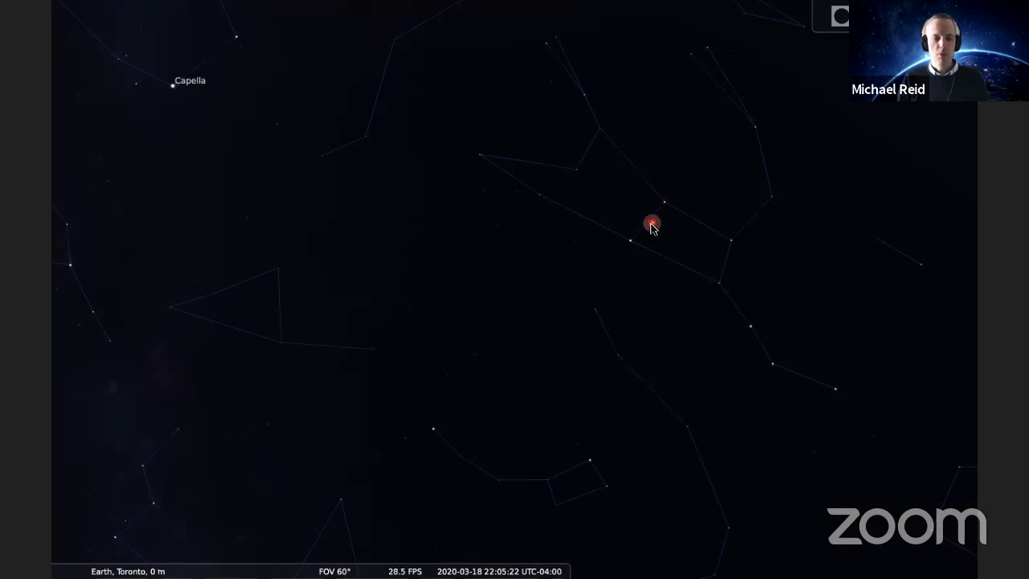
{"action": "key", "text": "v"}
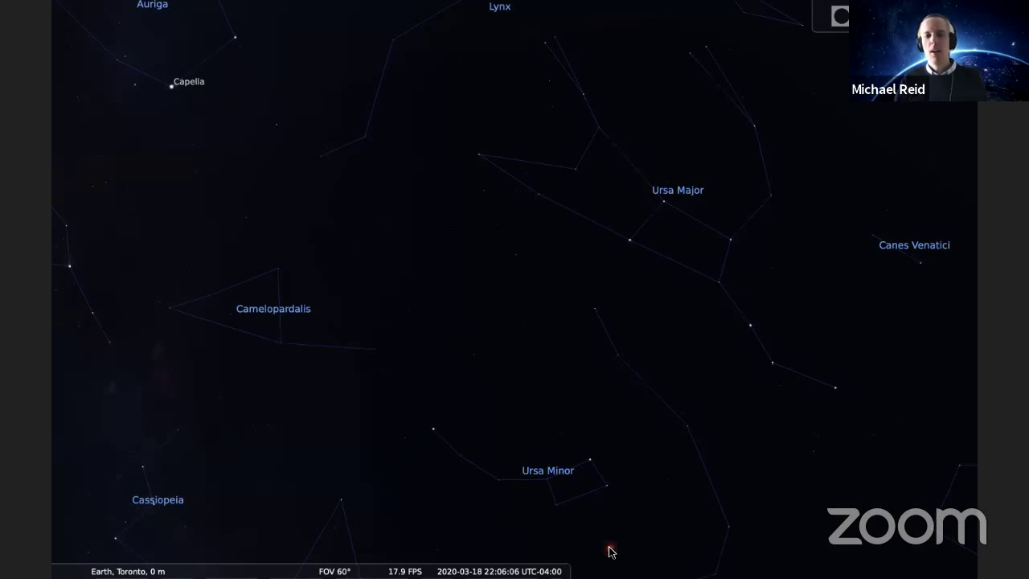
Examine how the northern sky turns around Polaris over a day, selecting the star for reference and clearing the selection
{"action": "left_click_drag", "start_coordinate": [609, 552], "coordinate": [622, 496]}
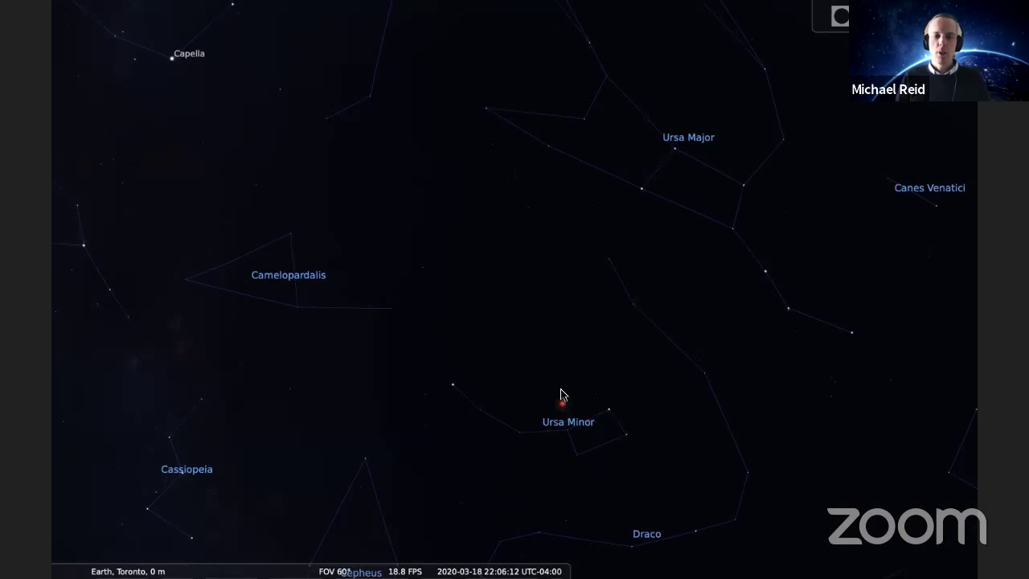
{"action": "left_click_drag", "start_coordinate": [561, 394], "coordinate": [566, 356]}
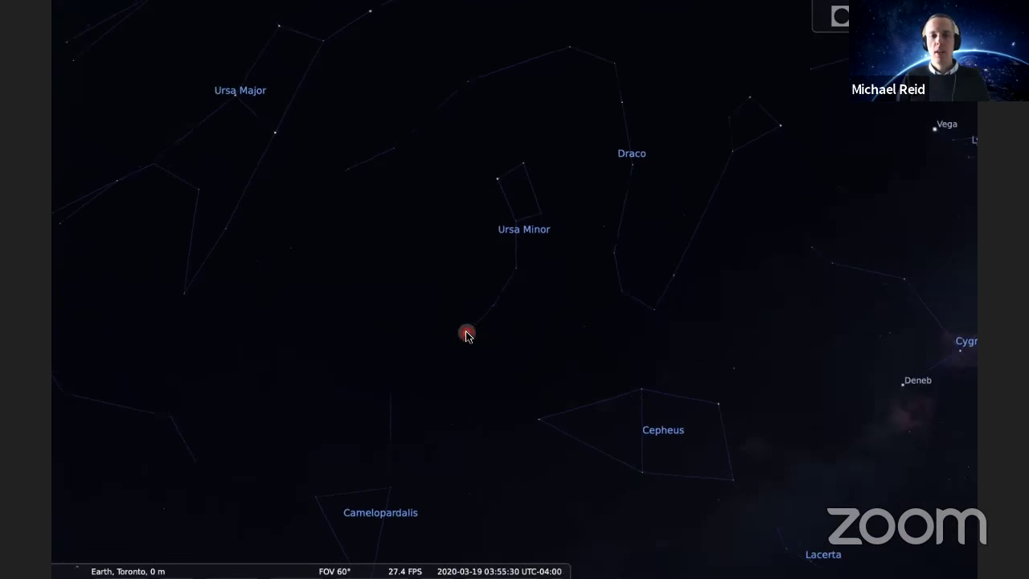
{"action": "left_click", "coordinate": [497, 352]}
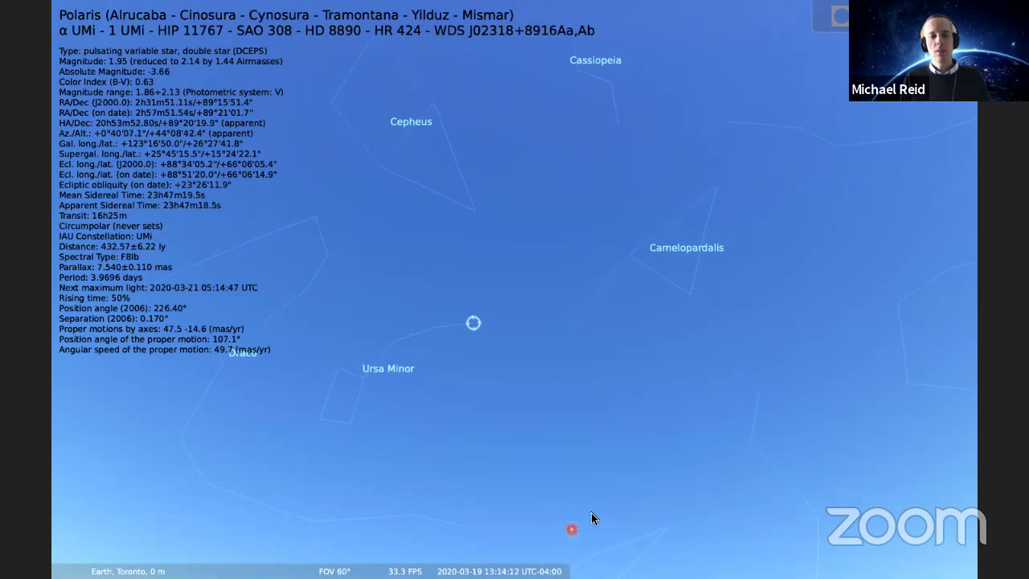
{"action": "left_click_drag", "start_coordinate": [617, 479], "coordinate": [599, 371]}
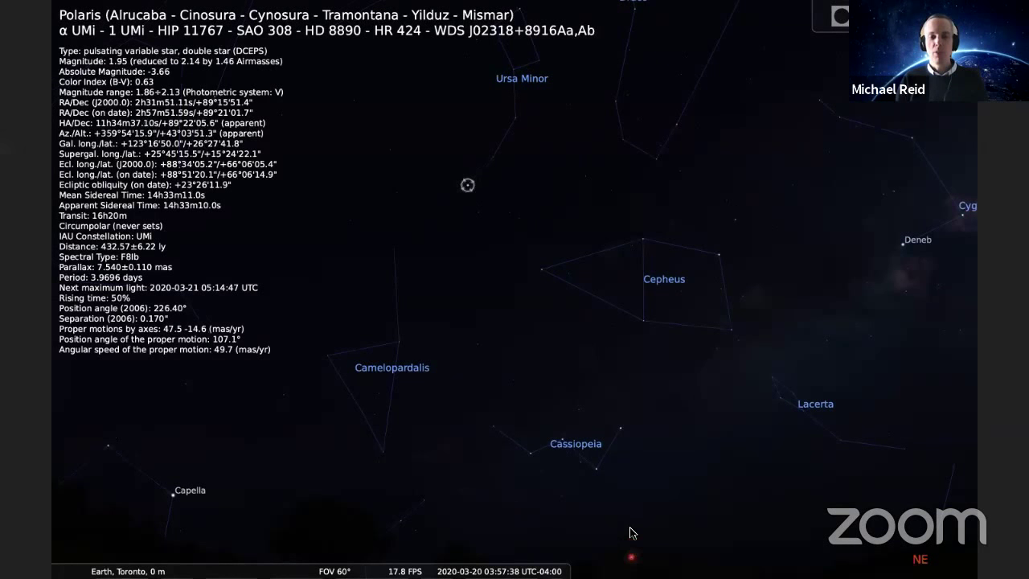
{"action": "right_click", "coordinate": [623, 554]}
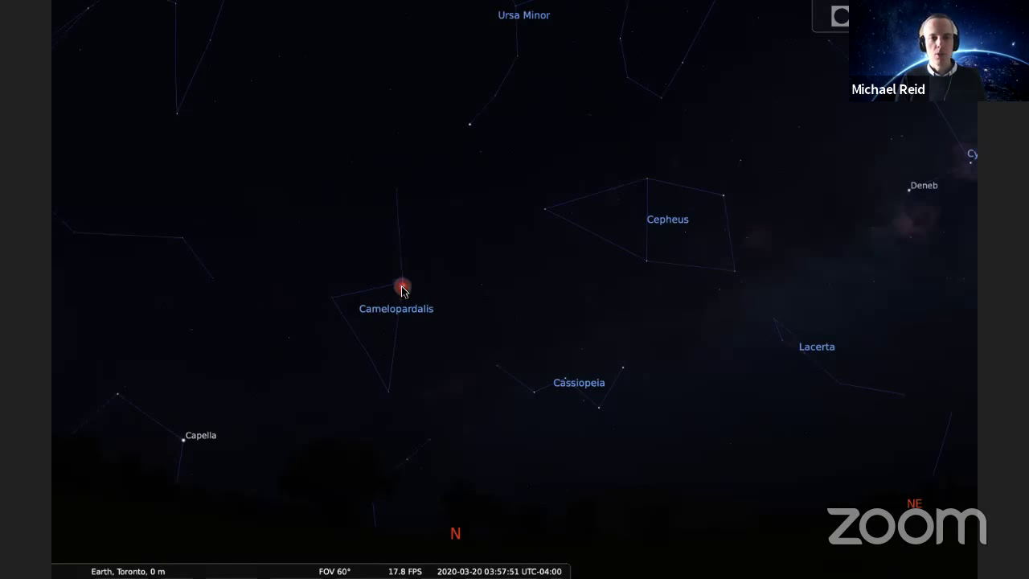
Check the star information for three stars in Camelopardalis, including α and β Cam, and for Capella, then clear the selection
{"action": "left_click", "coordinate": [402, 286]}
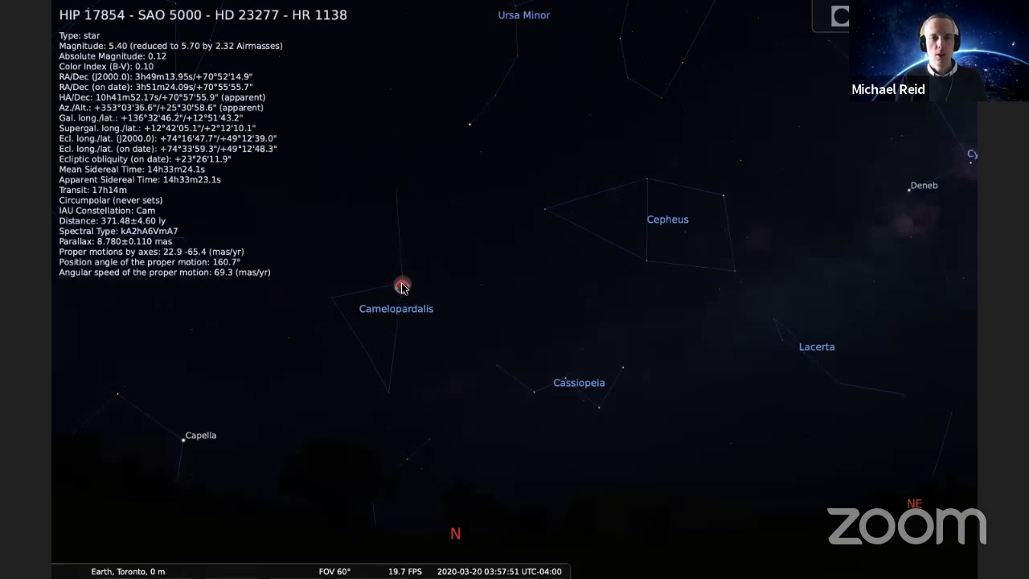
{"action": "left_click", "coordinate": [330, 299]}
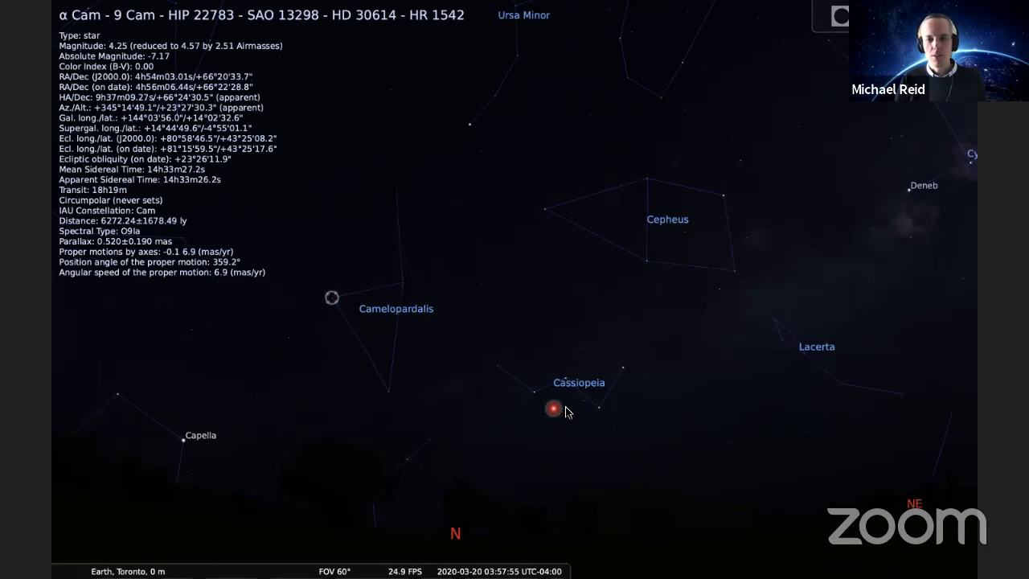
{"action": "key", "text": "Left"}
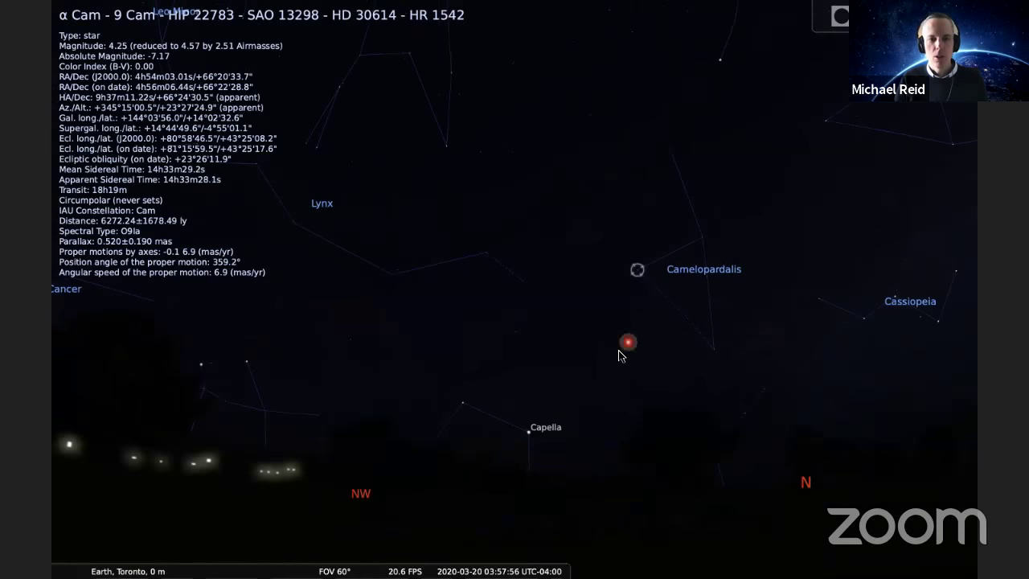
{"action": "left_click", "coordinate": [528, 432]}
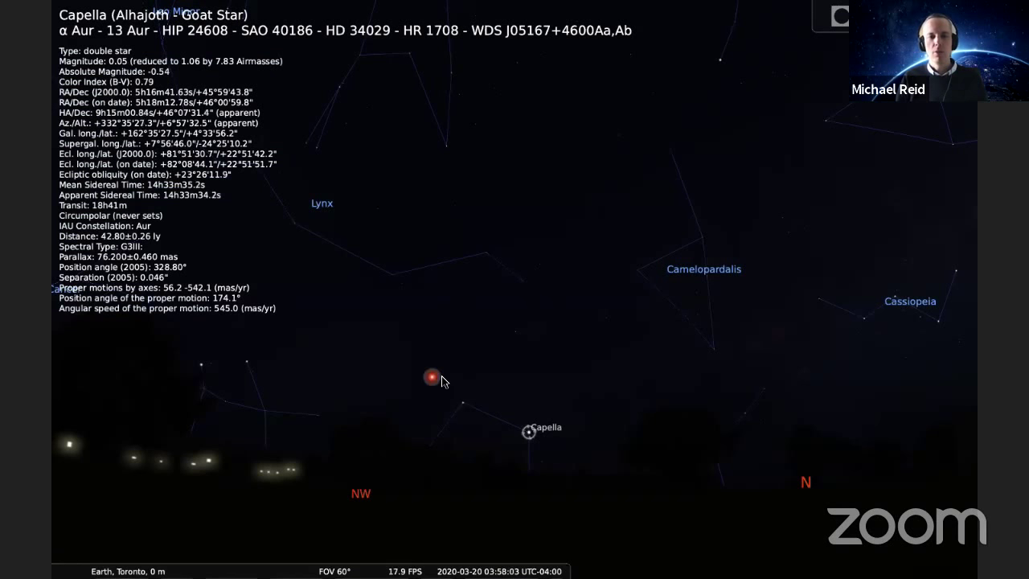
{"action": "left_click", "coordinate": [636, 271]}
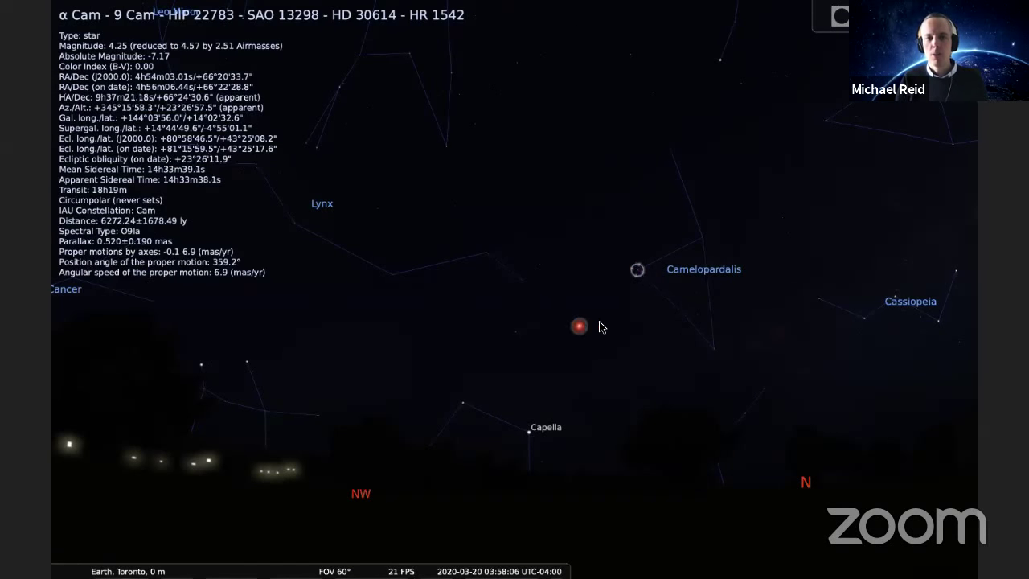
{"action": "left_click", "coordinate": [604, 319]}
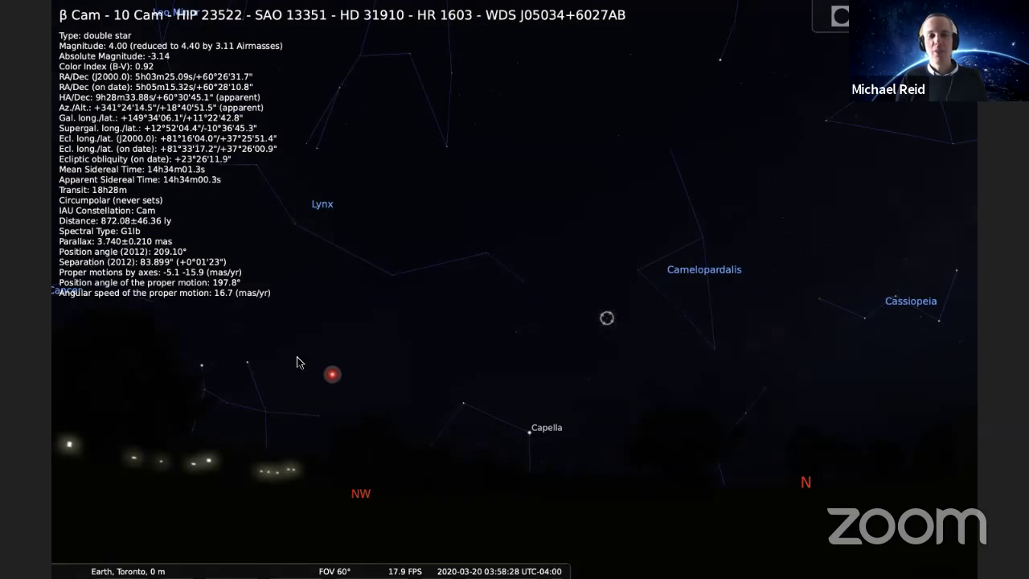
{"action": "key", "text": "Left"}
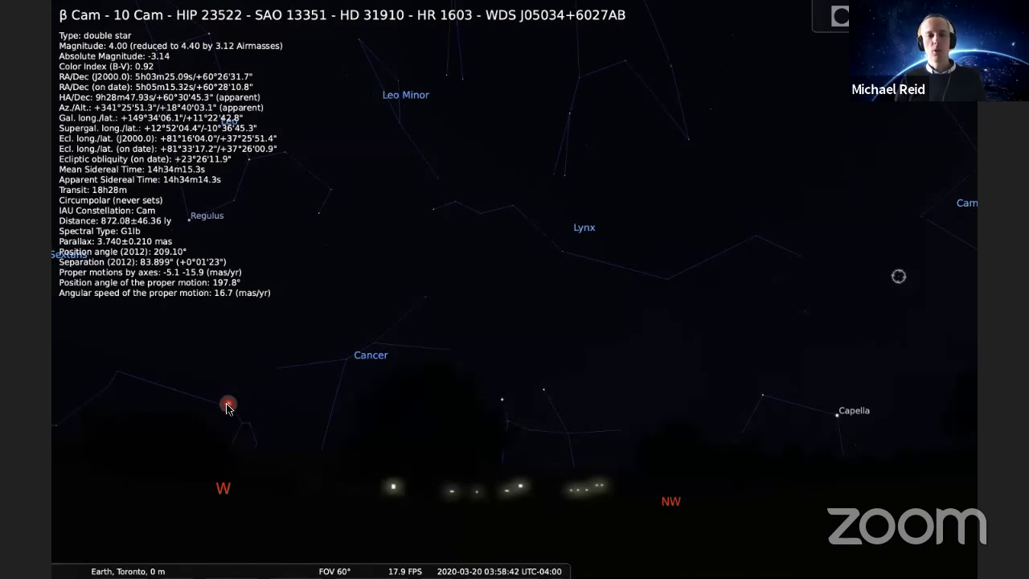
{"action": "right_click", "coordinate": [318, 528]}
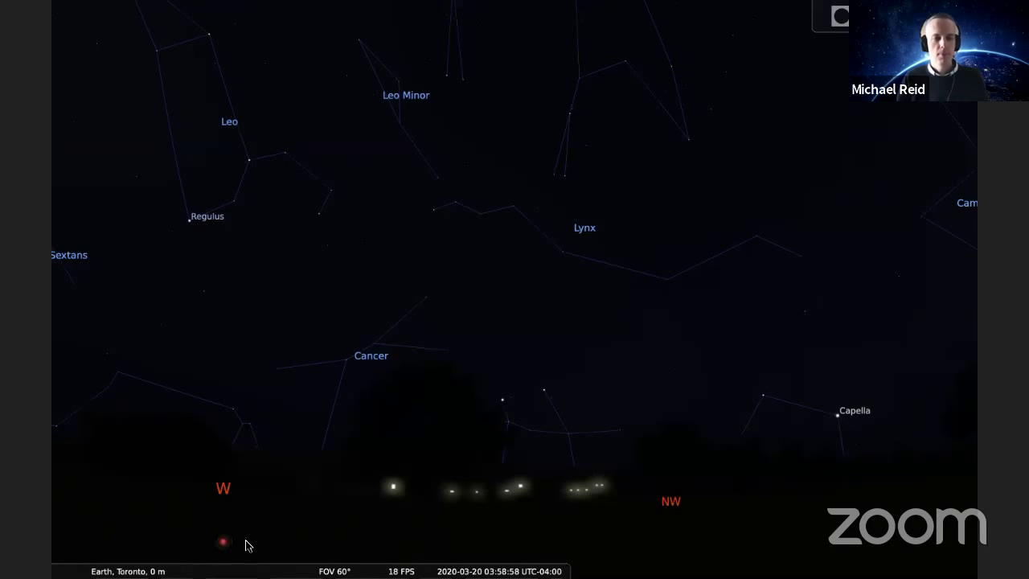
Look along the horizon from west through south to east, past Leo, Corvus, Libra and Scorpius to Aquila
{"action": "left_click_drag", "start_coordinate": [246, 545], "coordinate": [427, 517]}
{"action": "left_click_drag", "start_coordinate": [287, 517], "coordinate": [640, 501]}
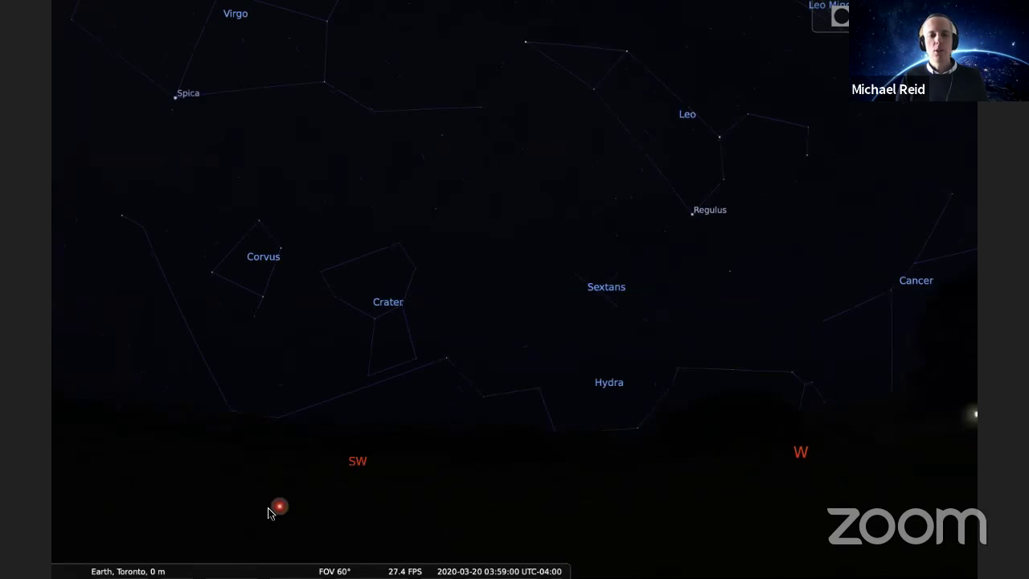
{"action": "left_click_drag", "start_coordinate": [269, 512], "coordinate": [611, 509]}
{"action": "left_click_drag", "start_coordinate": [223, 512], "coordinate": [471, 510]}
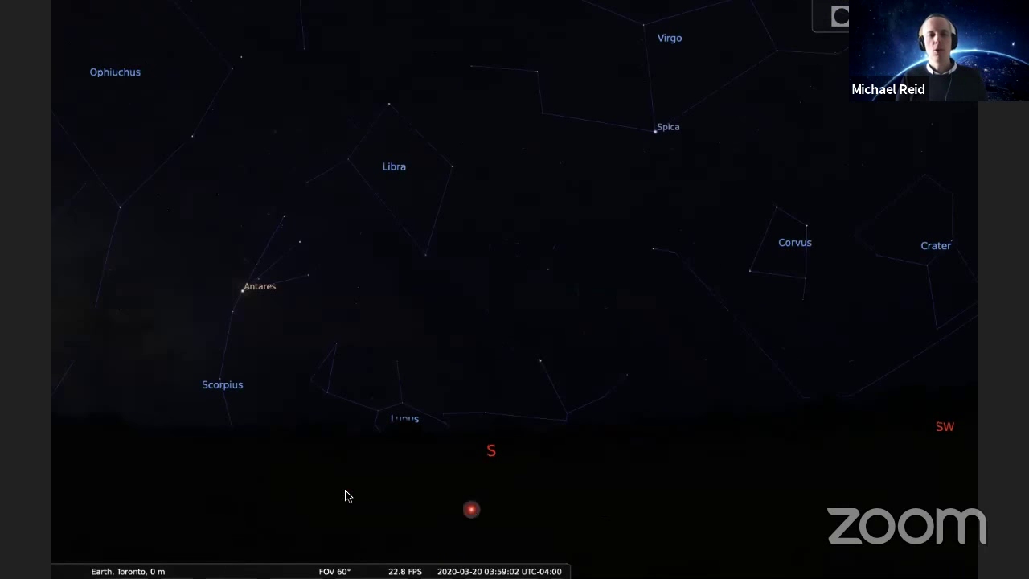
{"action": "left_click_drag", "start_coordinate": [410, 496], "coordinate": [430, 500]}
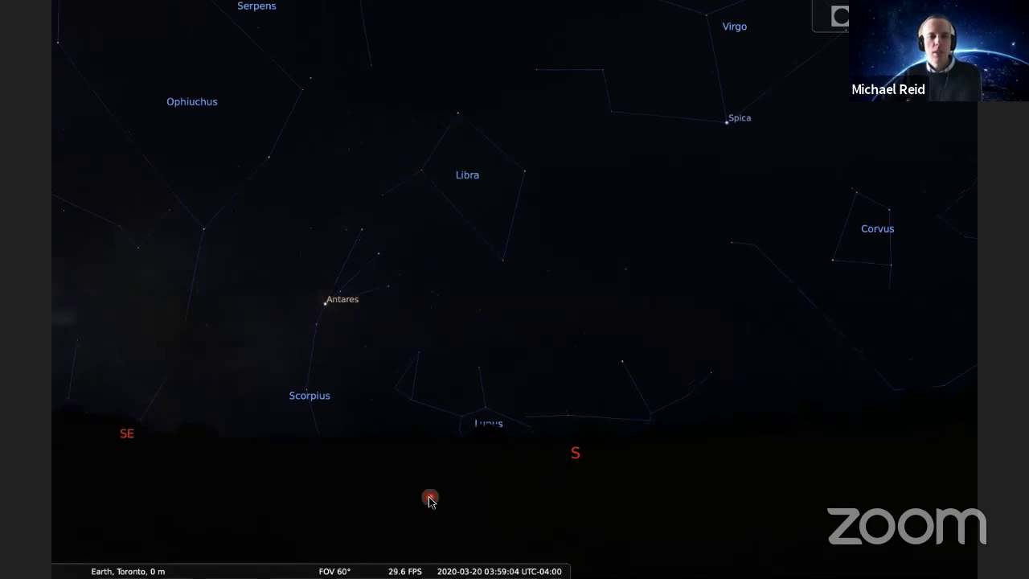
{"action": "left_click_drag", "start_coordinate": [340, 487], "coordinate": [492, 479]}
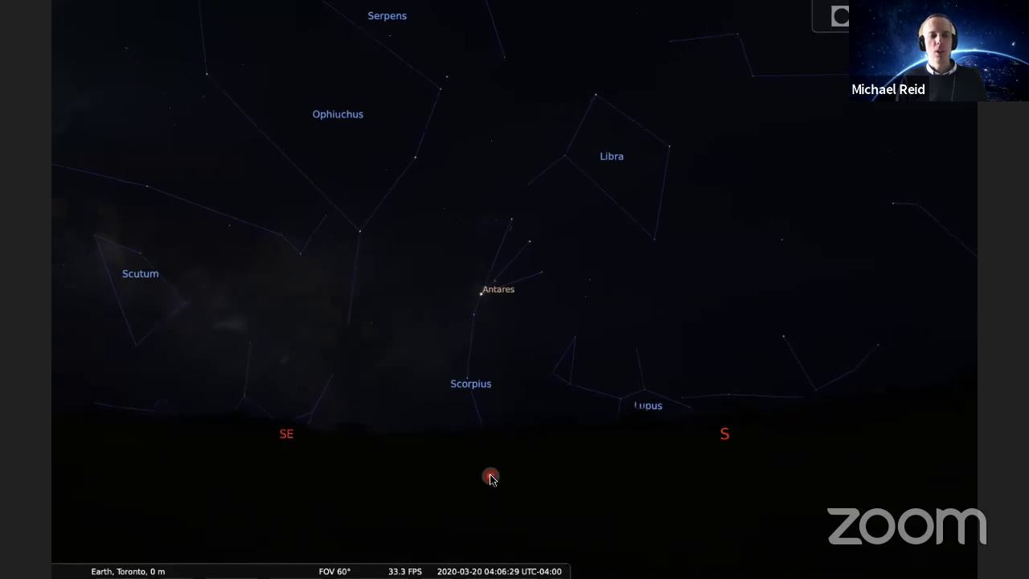
{"action": "key", "text": "Left"}
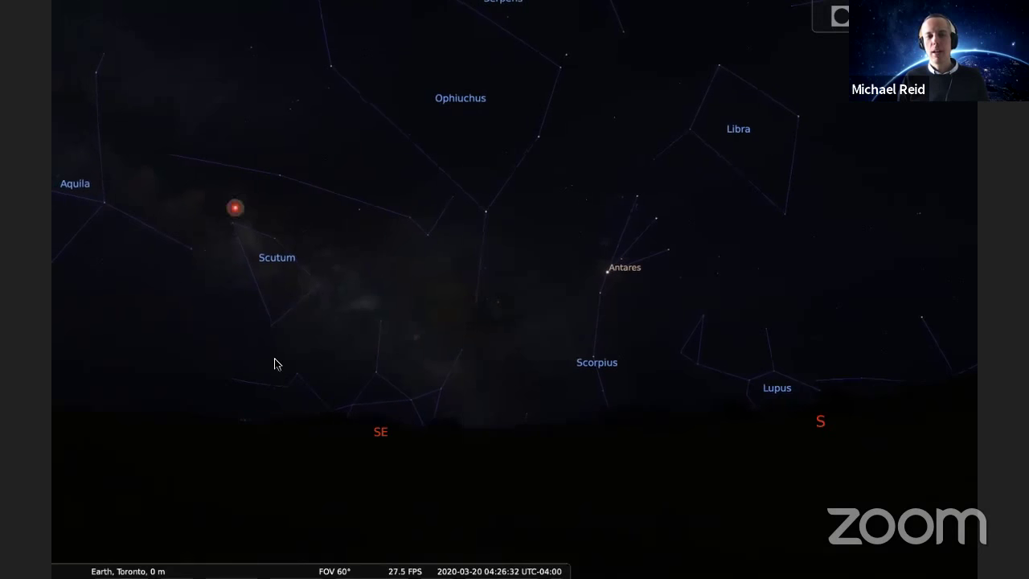
{"action": "key", "text": "Left"}
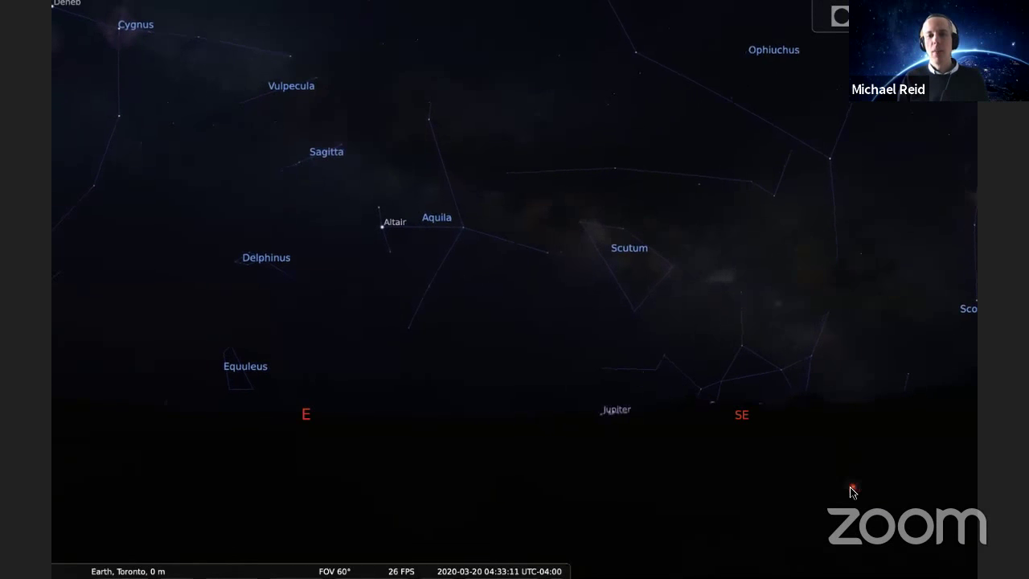
Zoom in on Jupiter, Mars and Saturn above the southeastern horizon before dawn, to a field of view of about 29°
{"action": "left_click_drag", "start_coordinate": [850, 487], "coordinate": [567, 487]}
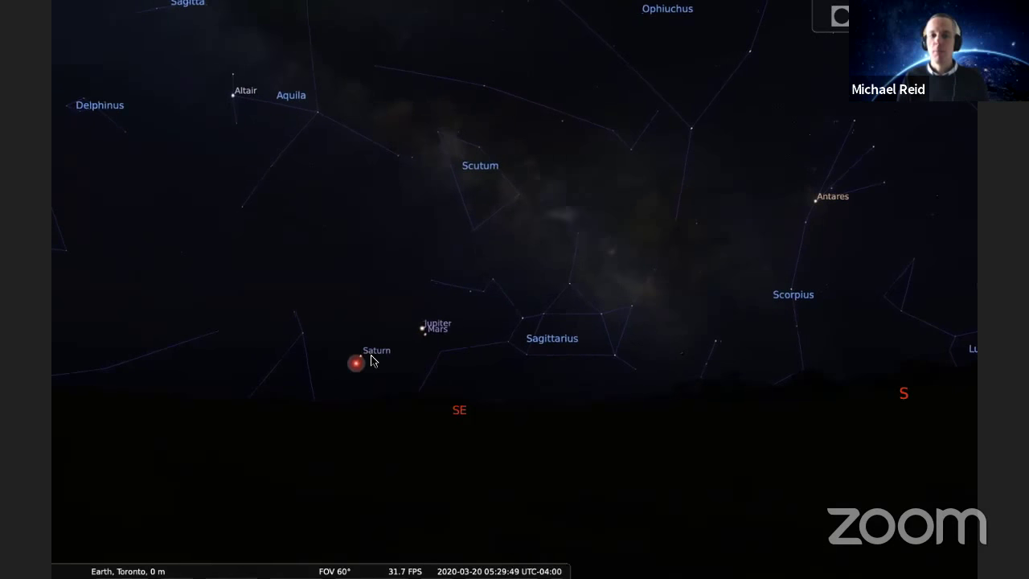
{"action": "scroll", "coordinate": [394, 353], "scroll_direction": "up", "scroll_amount": 3}
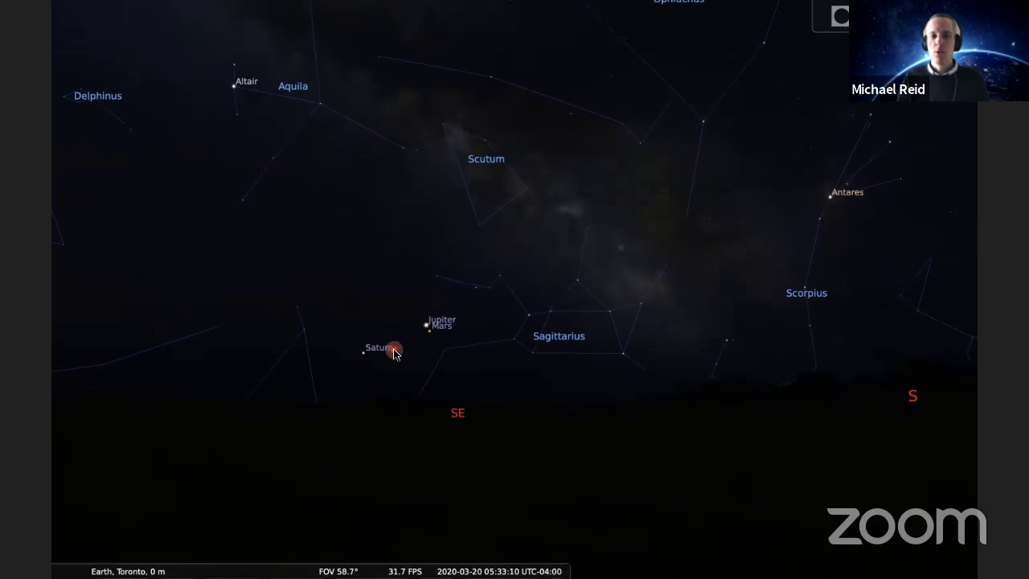
{"action": "scroll", "coordinate": [394, 354], "scroll_direction": "up", "scroll_amount": 5}
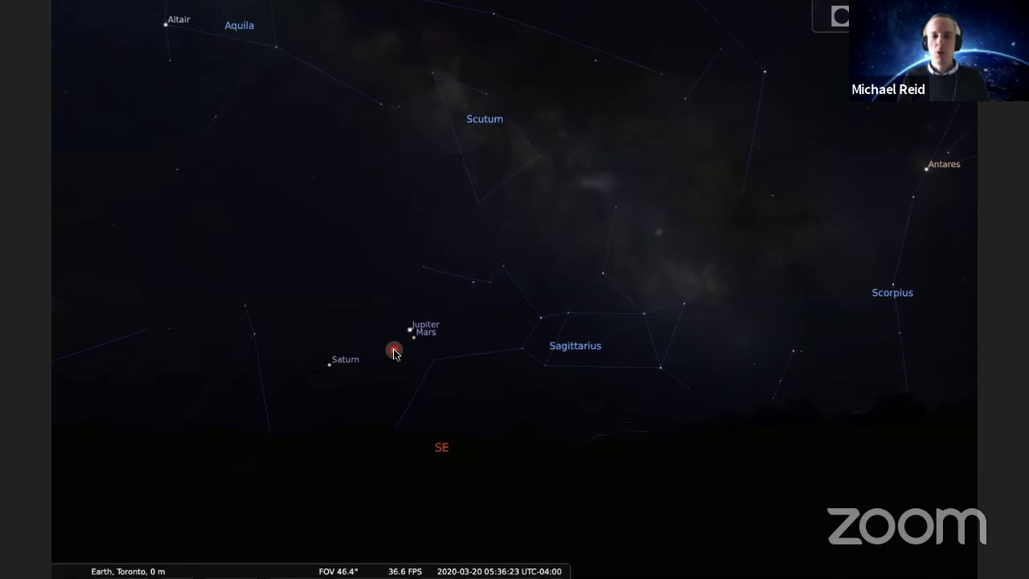
{"action": "left_click_drag", "start_coordinate": [336, 395], "coordinate": [404, 368]}
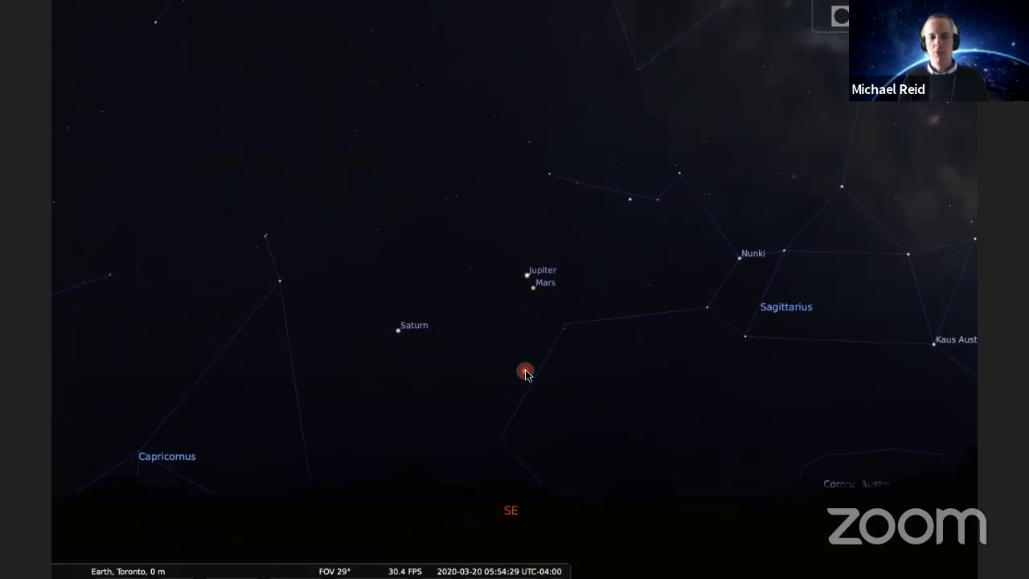
{"action": "mouse_move", "coordinate": [553, 555]}
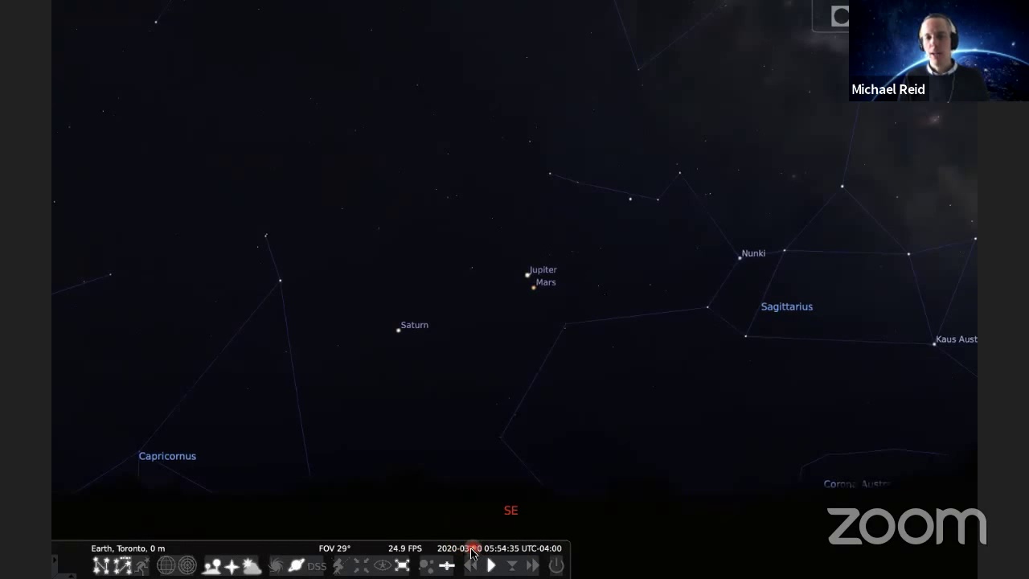
{"action": "mouse_move", "coordinate": [472, 551]}
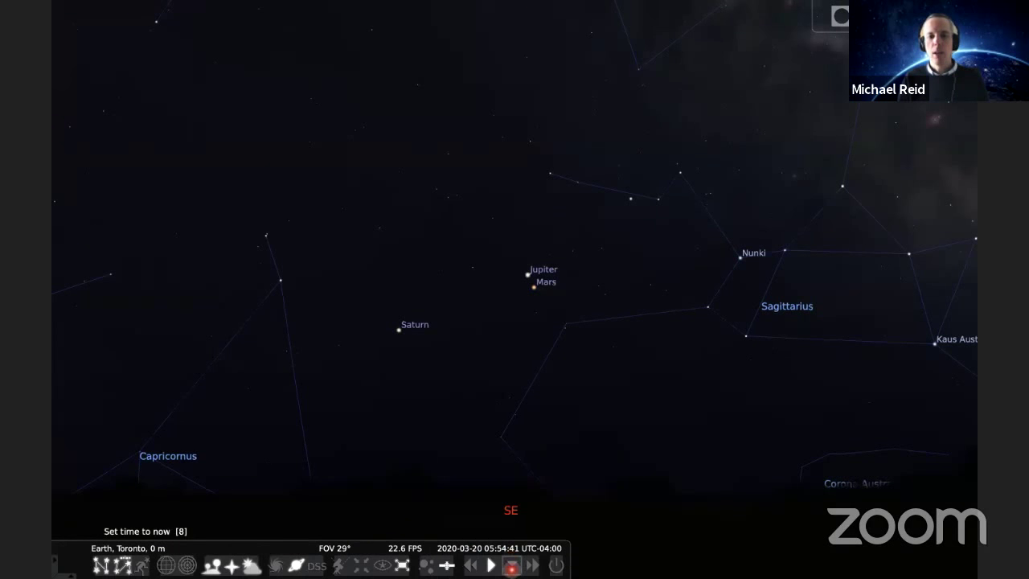
{"action": "left_click", "coordinate": [511, 560]}
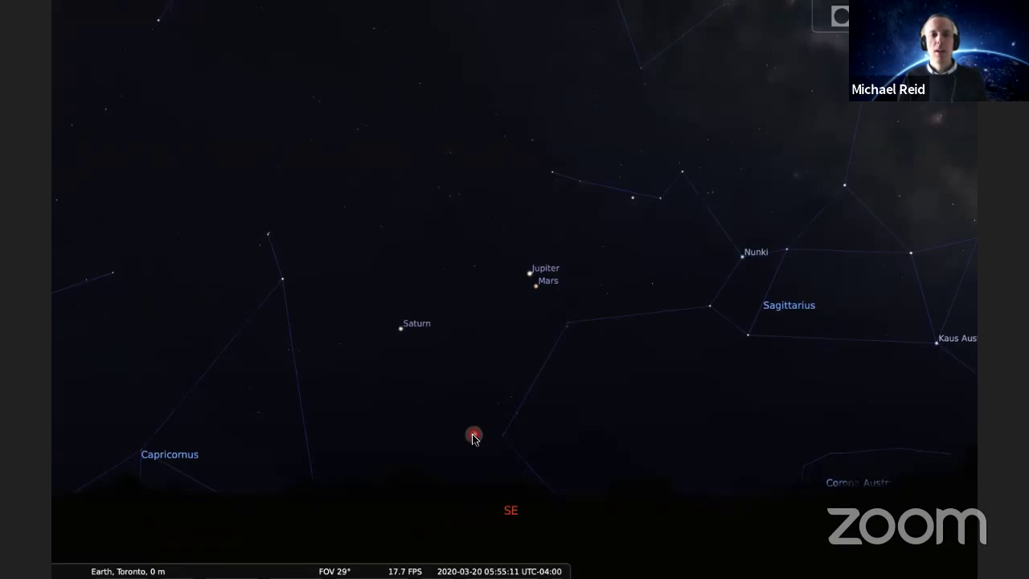
Widen the field of view to about 46.6° and look from the planets across Sagittarius to Scorpius in the south
{"action": "scroll", "coordinate": [492, 370], "scroll_direction": "down", "scroll_amount": 3}
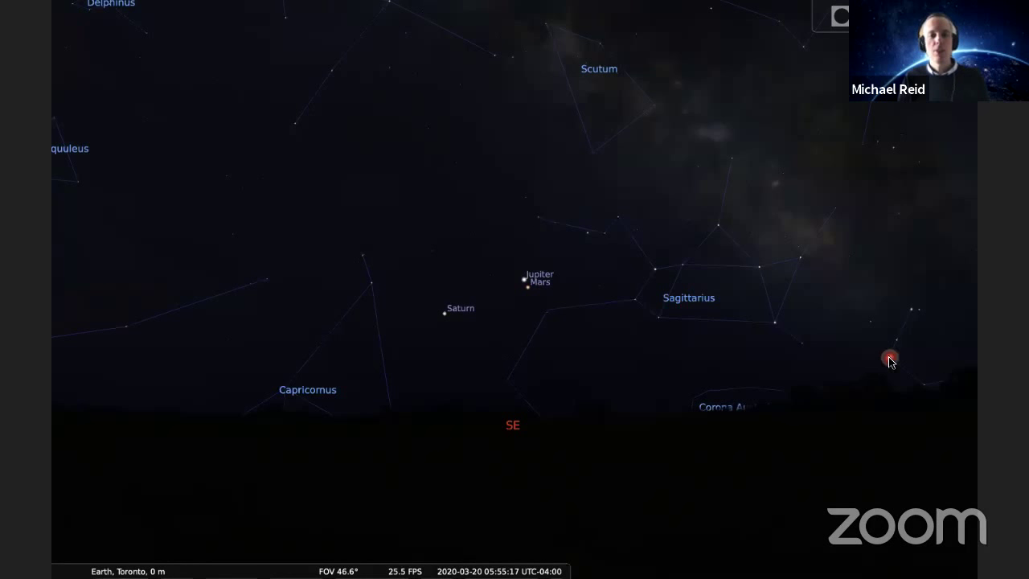
{"action": "left_click_drag", "start_coordinate": [792, 356], "coordinate": [450, 350]}
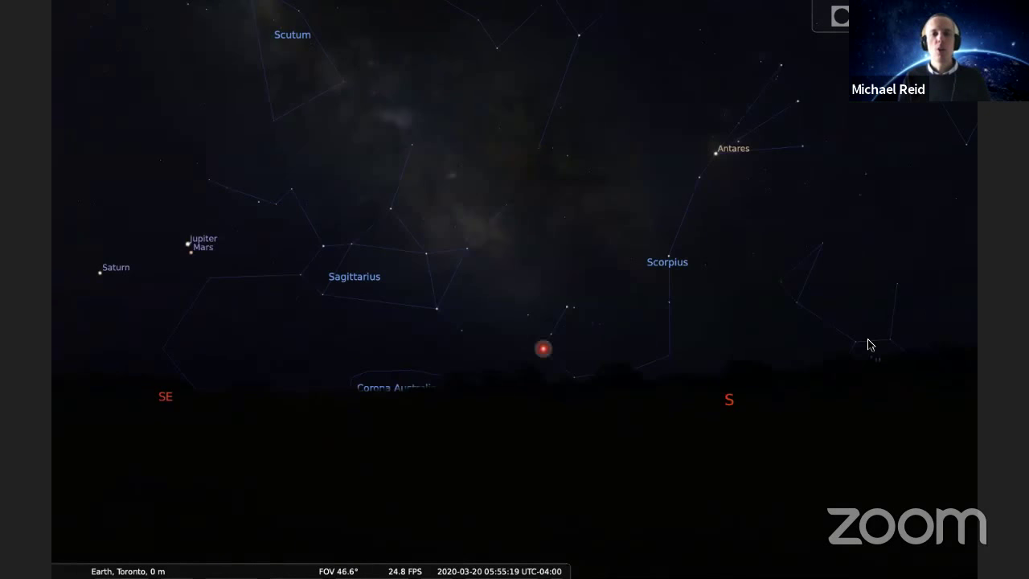
{"action": "left_click_drag", "start_coordinate": [849, 327], "coordinate": [608, 399]}
Set the date to 2020-3-18 and the hour to 20 to show the evening sky
{"action": "mouse_move", "coordinate": [73, 464]}
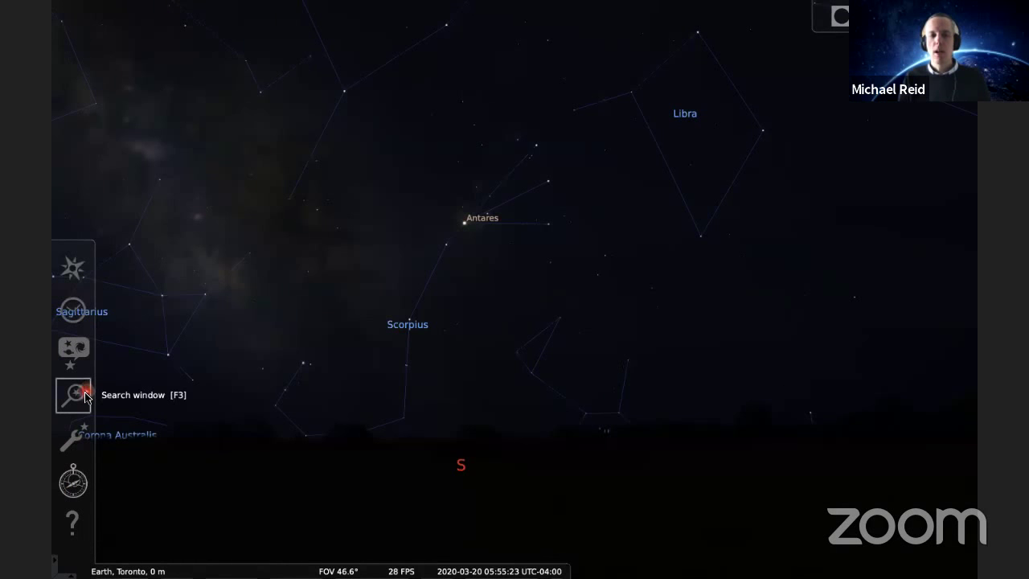
{"action": "left_click", "coordinate": [80, 307]}
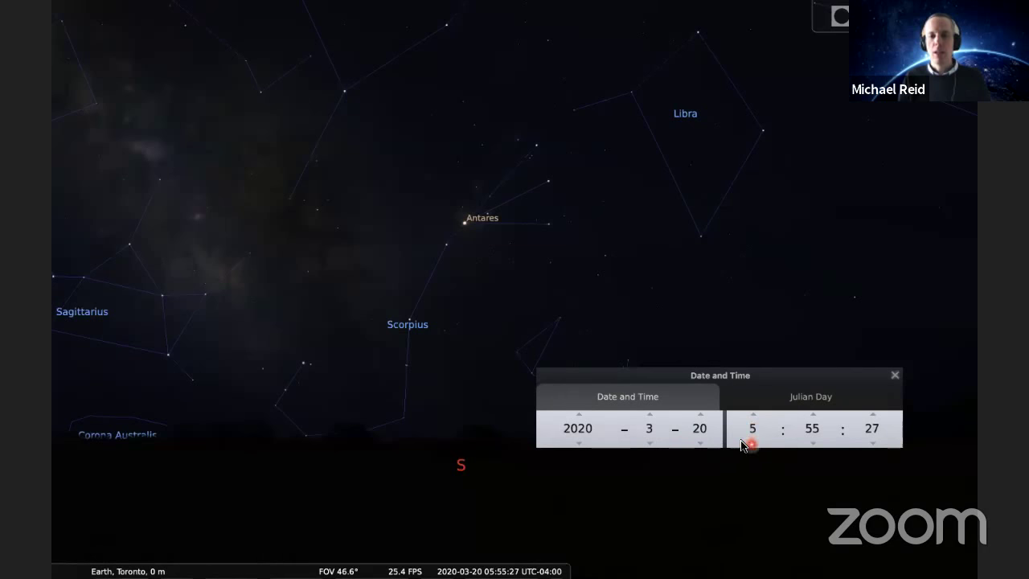
{"action": "left_click", "coordinate": [700, 443]}
{"action": "left_click", "coordinate": [700, 443]}
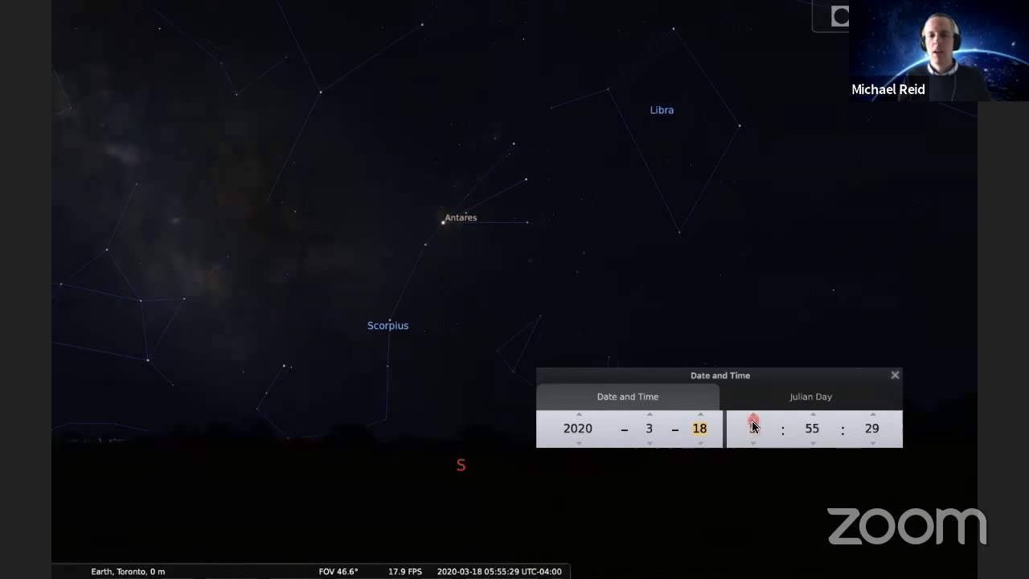
{"action": "scroll", "coordinate": [752, 419], "scroll_direction": "up", "scroll_amount": 8}
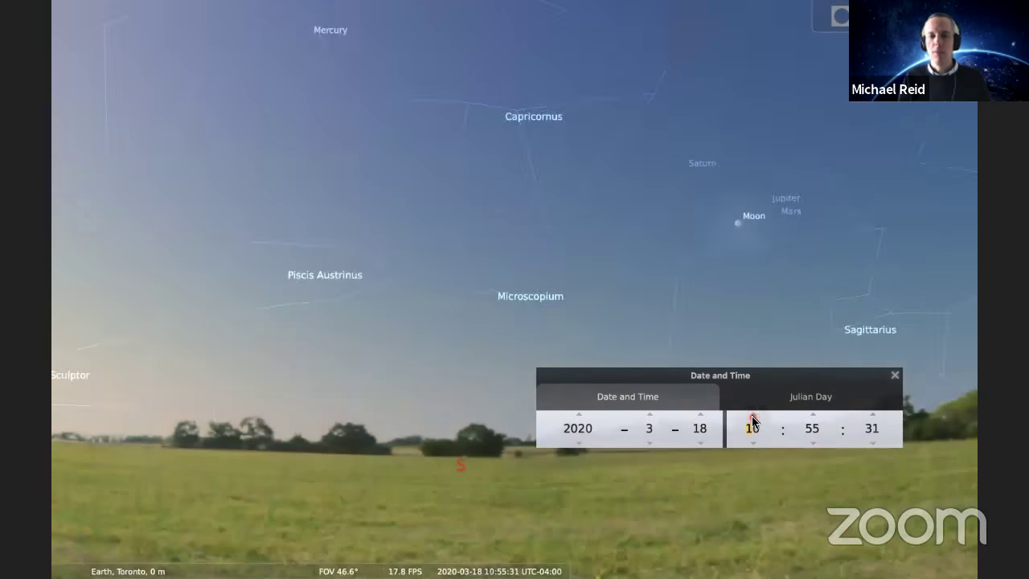
{"action": "scroll", "coordinate": [752, 420], "scroll_direction": "up", "scroll_amount": 5}
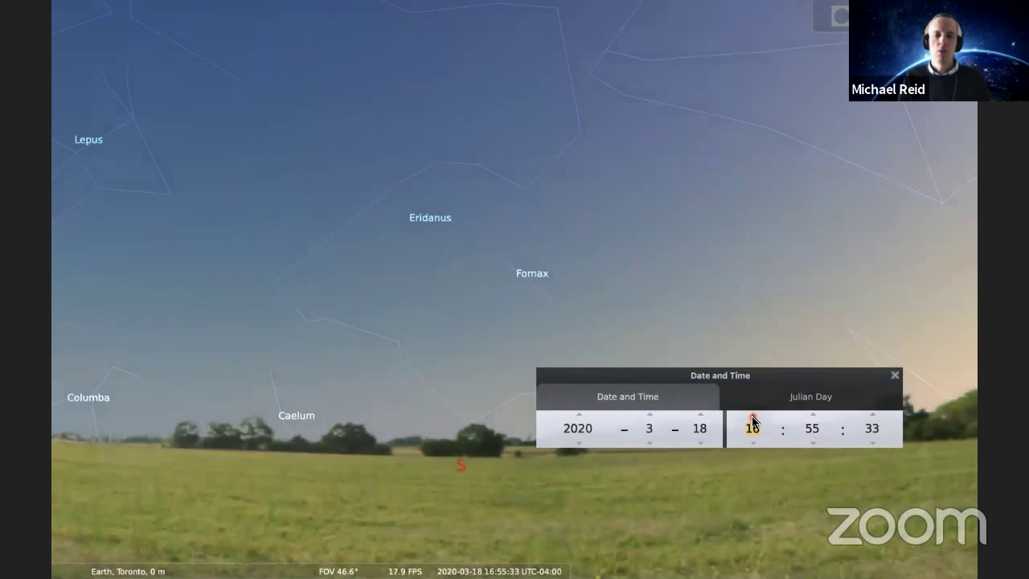
{"action": "scroll", "coordinate": [753, 419], "scroll_direction": "up", "scroll_amount": 2}
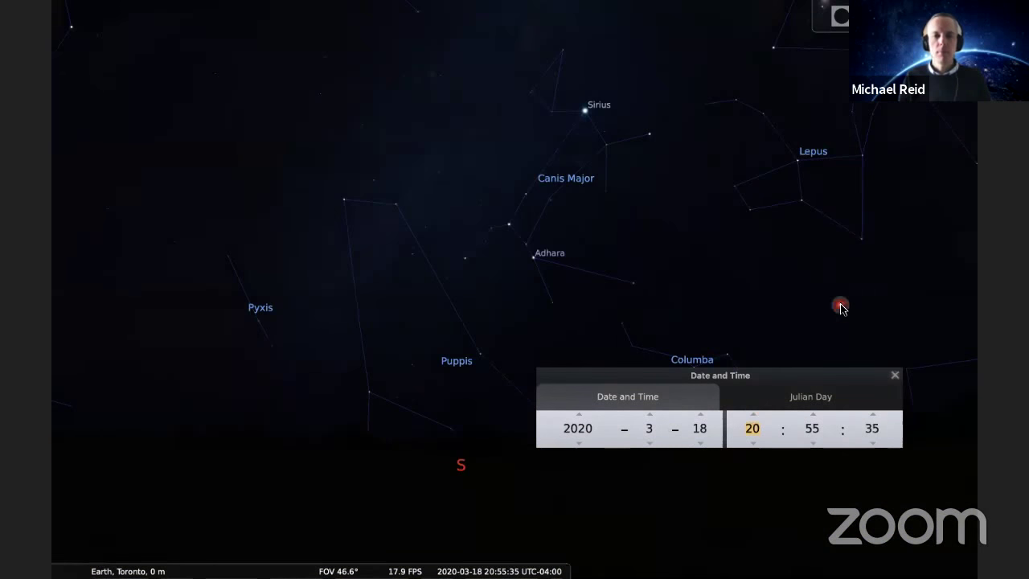
{"action": "left_click", "coordinate": [840, 306]}
{"action": "key", "text": "space"}
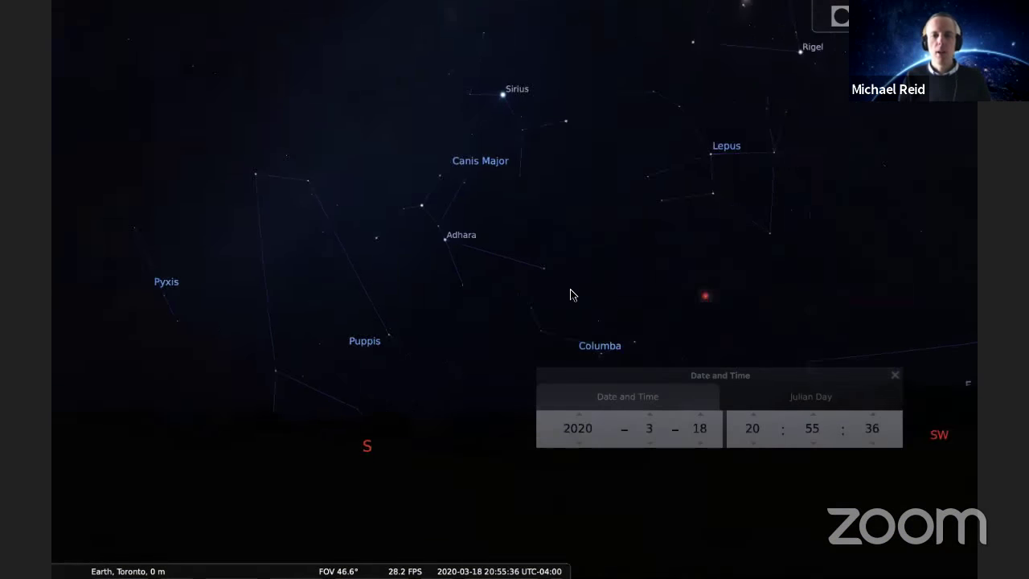
Look towards the western horizon and set the hour back to 18 to show the sky around sunset
{"action": "left_click", "coordinate": [753, 443]}
{"action": "left_click_drag", "start_coordinate": [751, 289], "coordinate": [351, 283]}
{"action": "mouse_move", "coordinate": [653, 273]}
{"action": "left_mouse_down"}
{"action": "mouse_move", "coordinate": [455, 271]}
{"action": "mouse_move", "coordinate": [514, 328]}
{"action": "left_mouse_up"}
{"action": "left_click", "coordinate": [757, 430]}
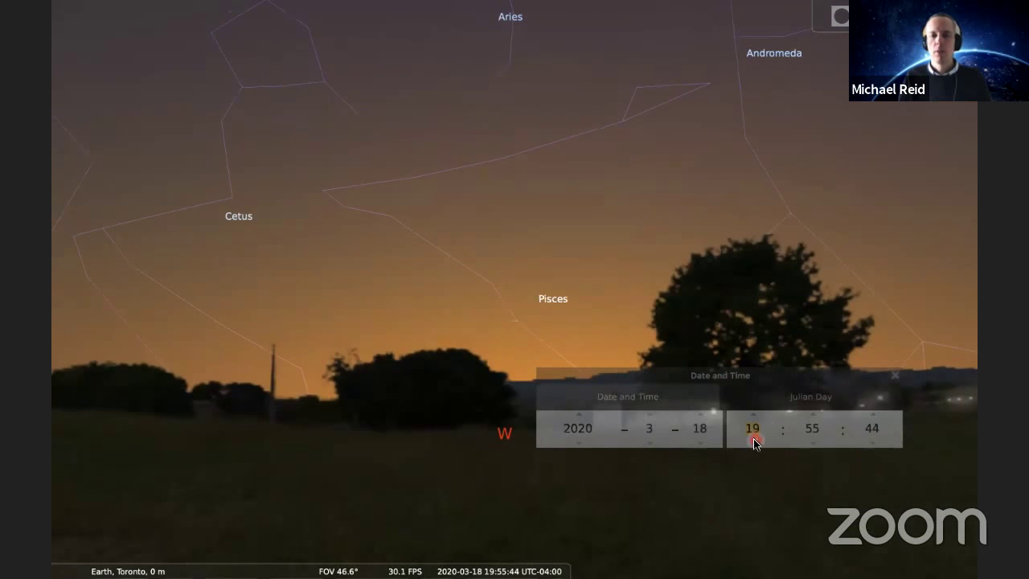
{"action": "scroll", "coordinate": [754, 440], "scroll_direction": "down", "scroll_amount": 1}
{"action": "left_click_drag", "start_coordinate": [636, 305], "coordinate": [414, 308]}
Widen the field of view to about 73.7° over the western horizon and set the hour to 19 to show Venus at dusk
{"action": "scroll", "coordinate": [413, 307], "scroll_direction": "down", "scroll_amount": 3}
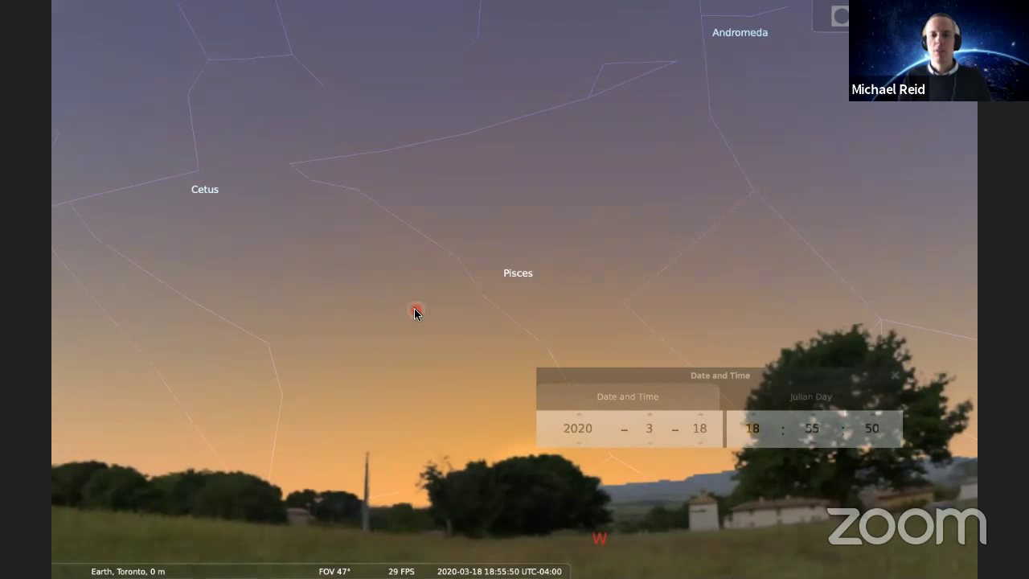
{"action": "scroll", "coordinate": [444, 310], "scroll_direction": "down", "scroll_amount": 3}
{"action": "left_click_drag", "start_coordinate": [700, 322], "coordinate": [721, 339]}
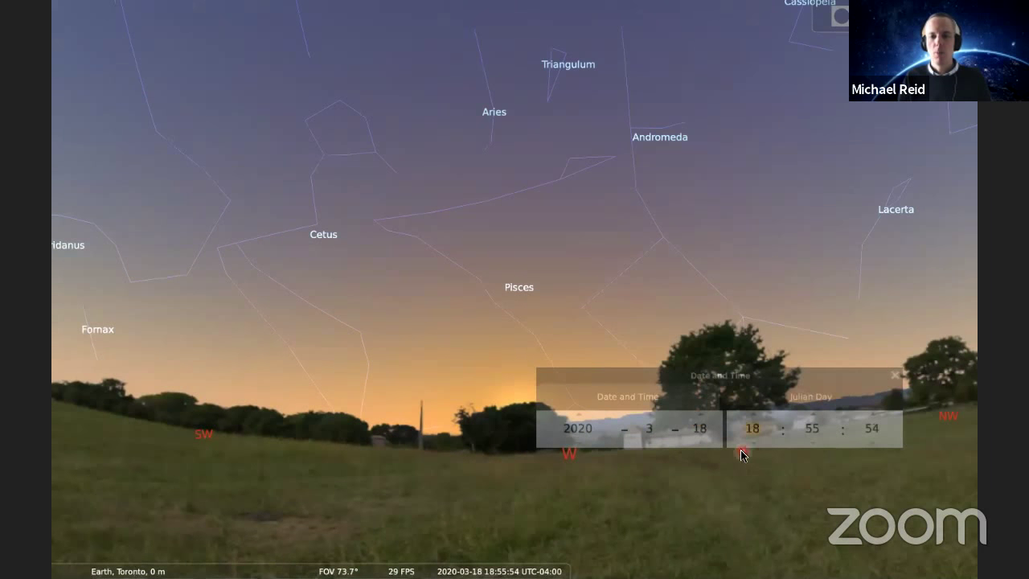
{"action": "scroll", "coordinate": [754, 428], "scroll_direction": "up", "scroll_amount": 1}
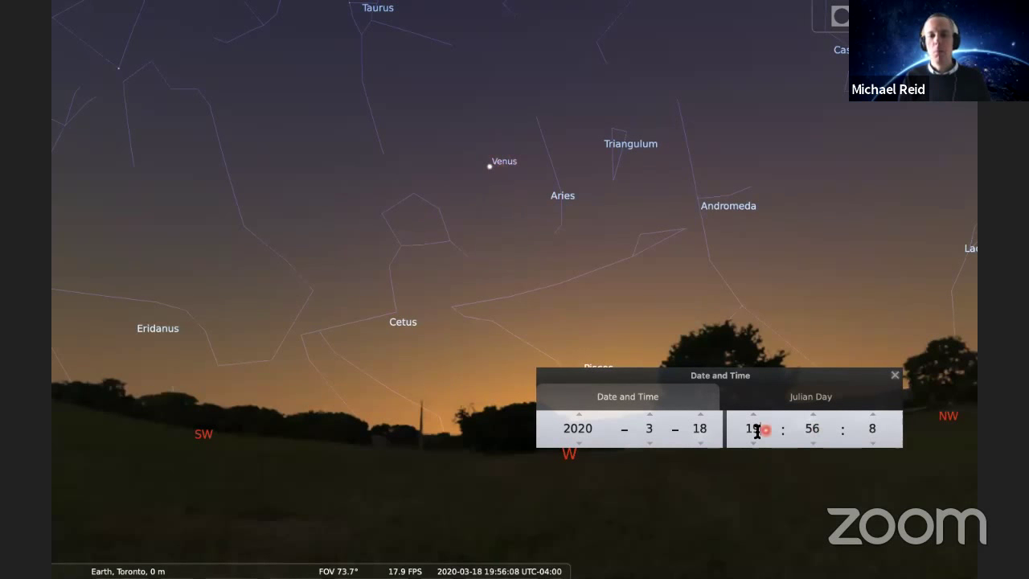
Step the date forward day by day to 2020-3-21 and back to 2020-3-18 to compare Venus's position
{"action": "left_click", "coordinate": [699, 415]}
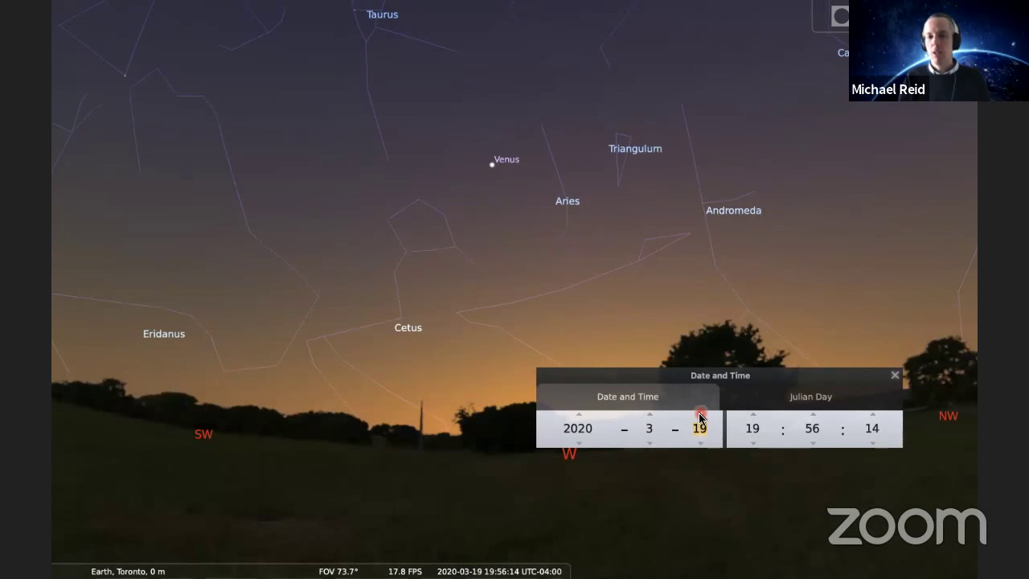
{"action": "left_click", "coordinate": [699, 415]}
{"action": "left_click", "coordinate": [700, 415]}
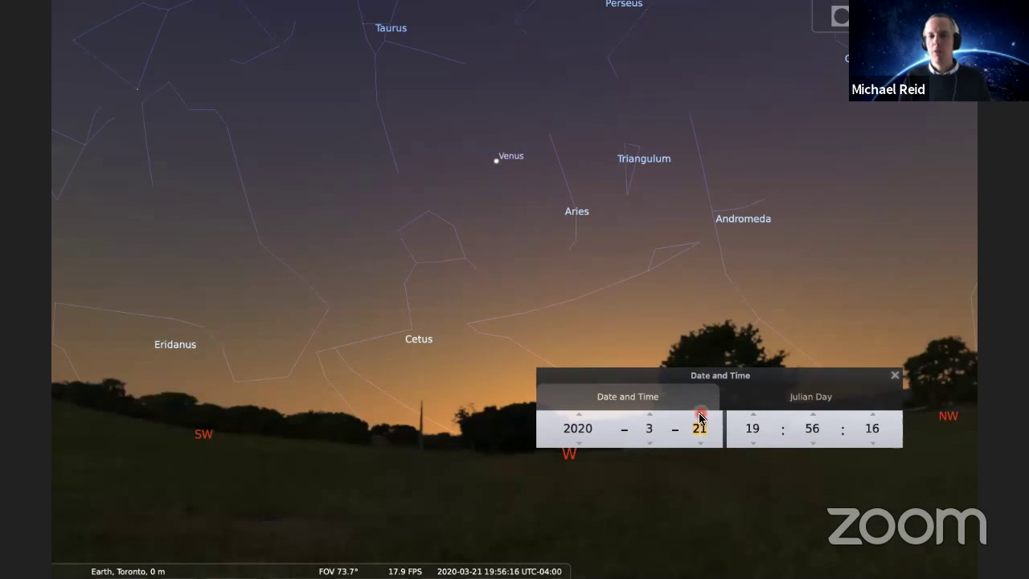
{"action": "left_click", "coordinate": [699, 442]}
{"action": "left_click", "coordinate": [699, 442]}
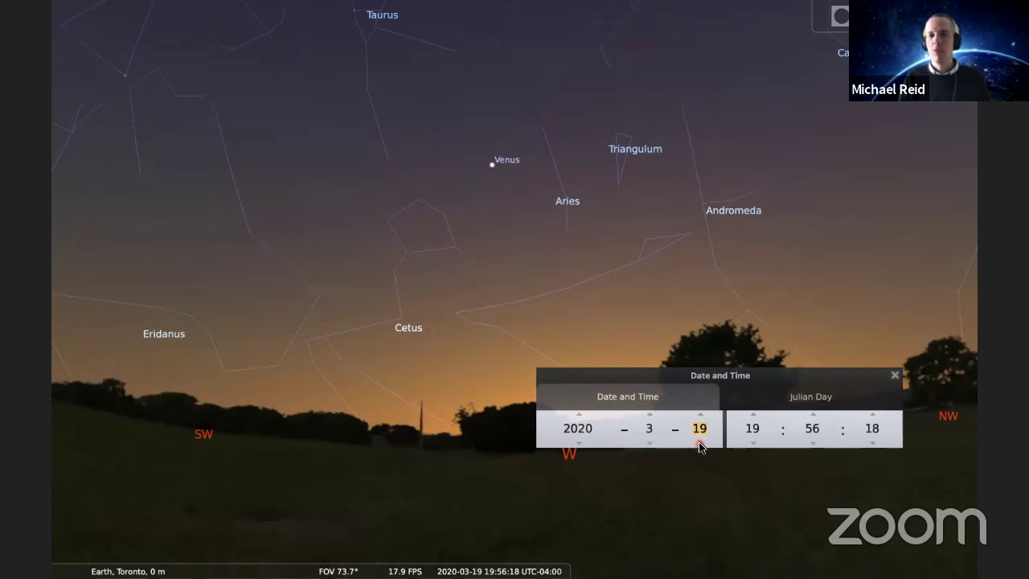
{"action": "left_click", "coordinate": [699, 442]}
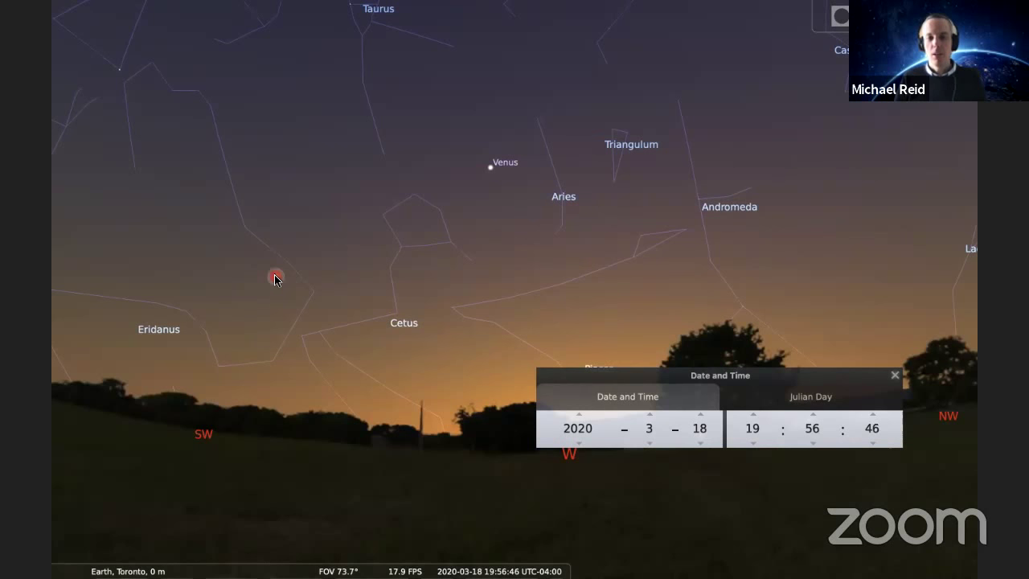
Turn on the constellation art and look from Venus across to Orion, Monoceros and Canis Major
{"action": "left_click_drag", "start_coordinate": [274, 278], "coordinate": [388, 337]}
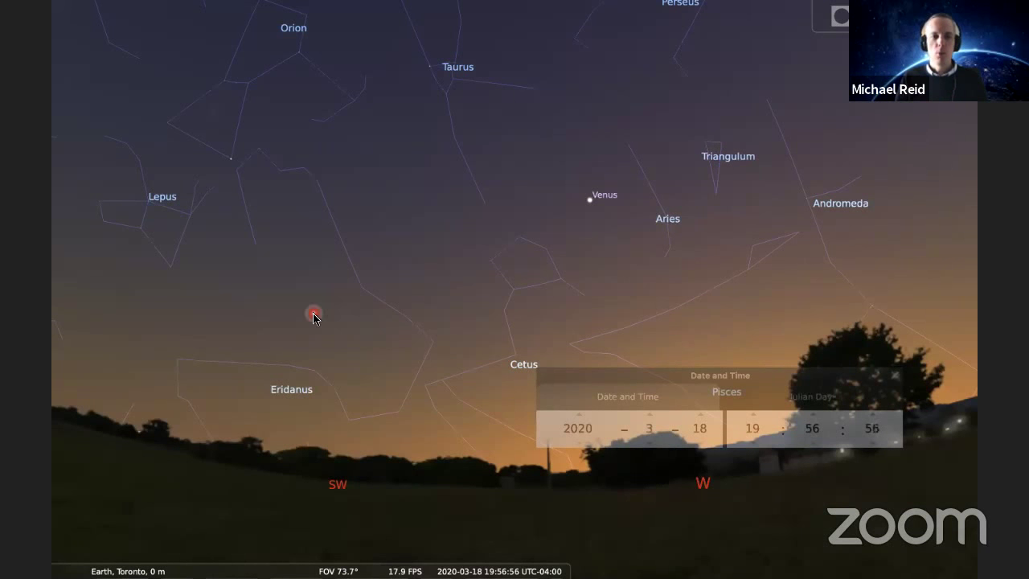
{"action": "key", "text": "r"}
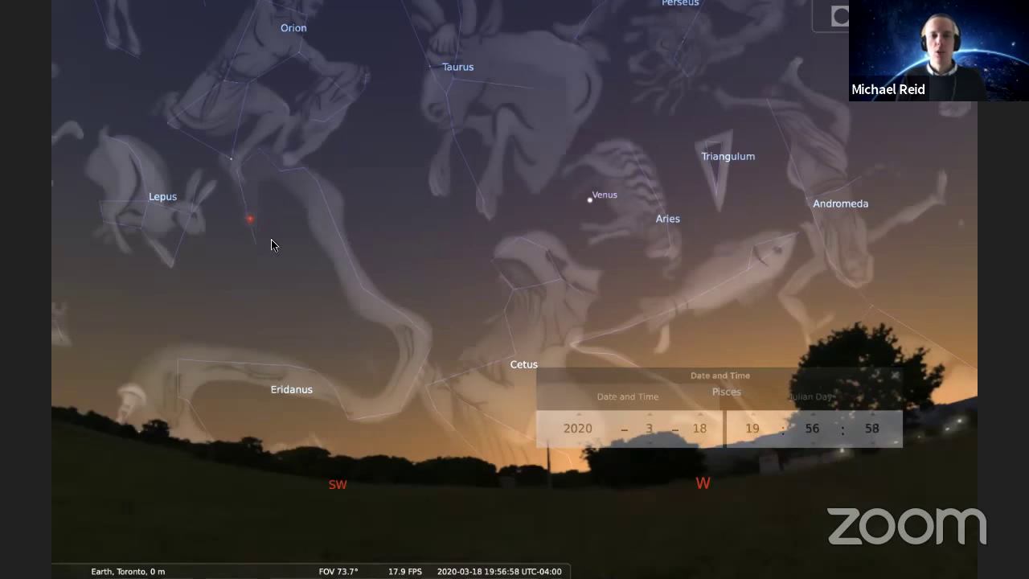
{"action": "left_click_drag", "start_coordinate": [270, 244], "coordinate": [365, 350]}
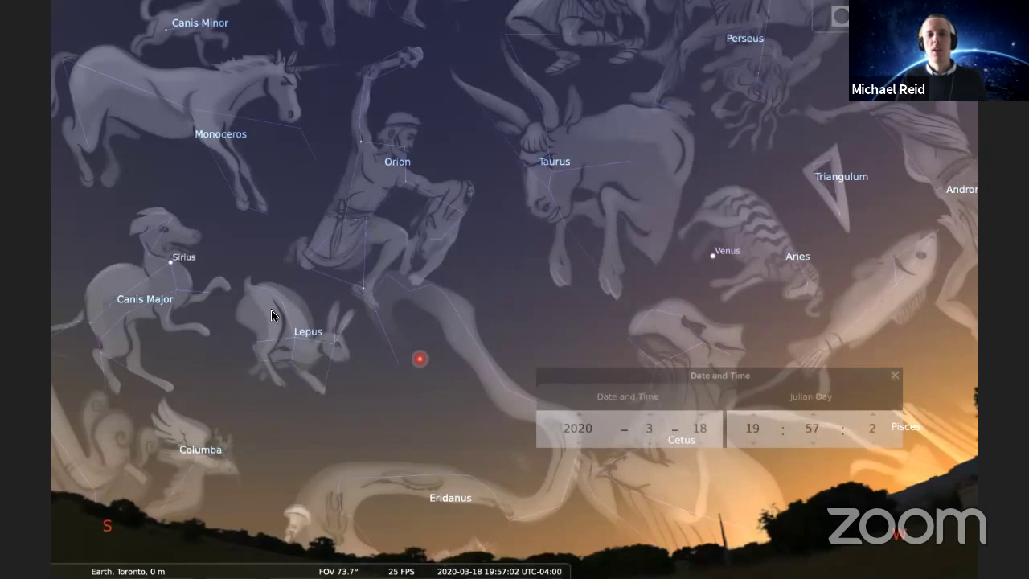
{"action": "left_click_drag", "start_coordinate": [232, 264], "coordinate": [281, 311]}
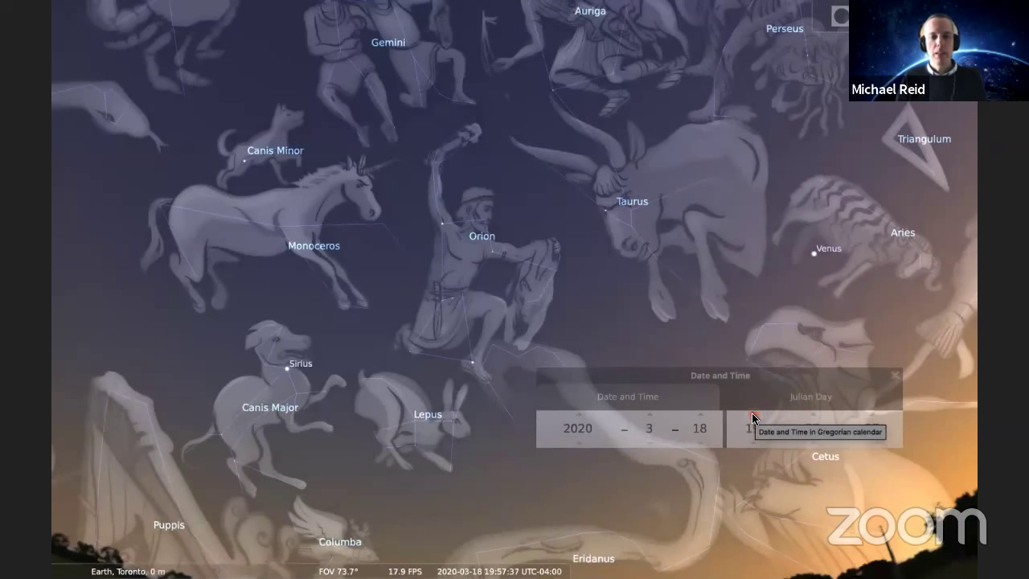
Set the hour to 20 for a darker sky around Orion and close the date and time settings
{"action": "left_click", "coordinate": [753, 412]}
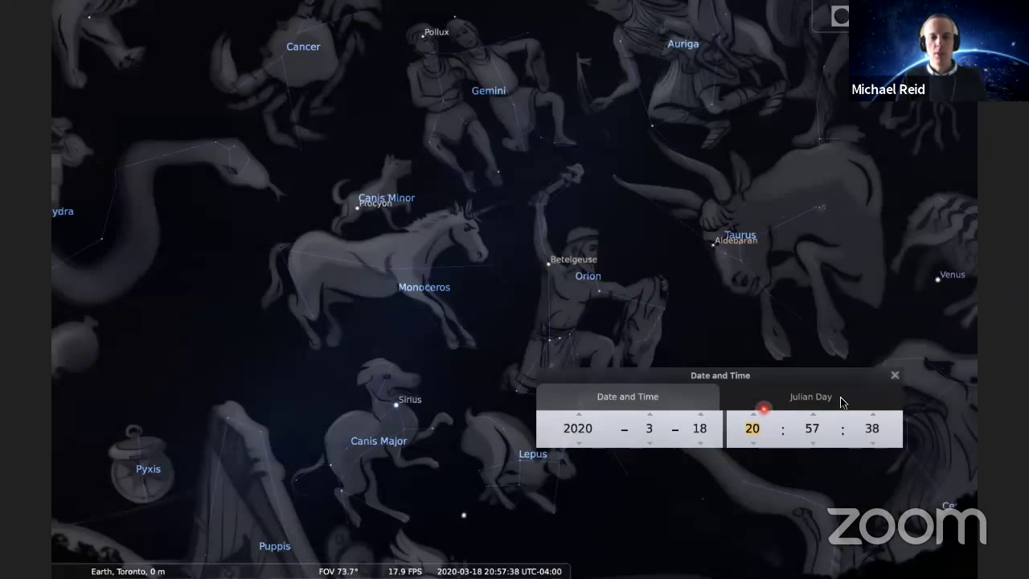
{"action": "left_click", "coordinate": [894, 374]}
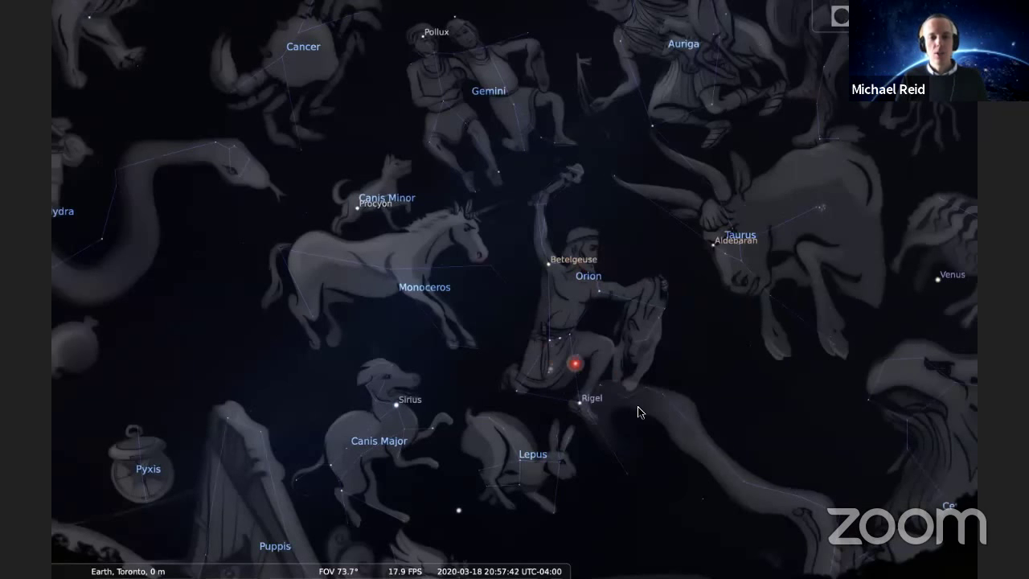
{"action": "left_click_drag", "start_coordinate": [634, 403], "coordinate": [612, 376]}
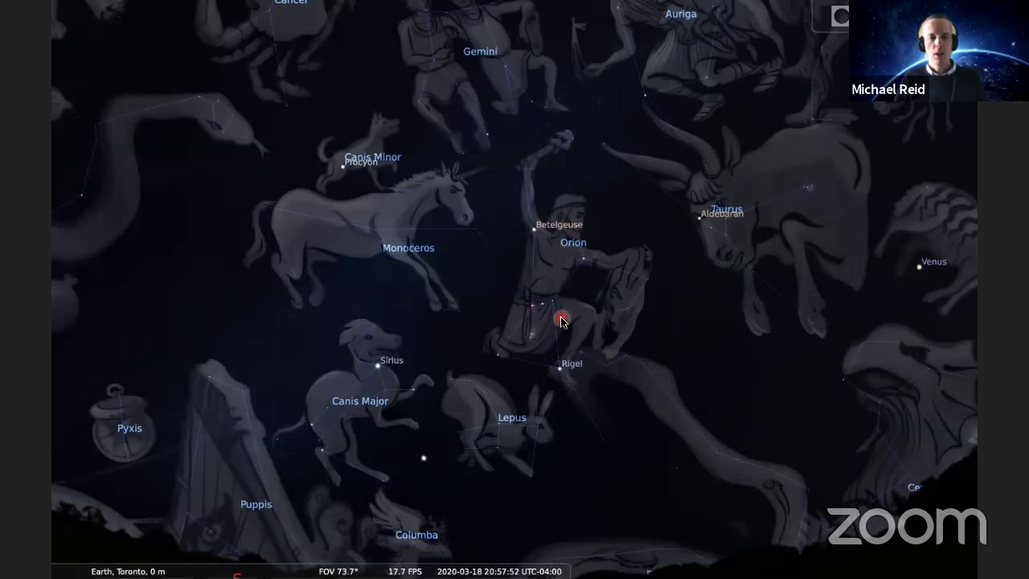
Toggle the constellation art off and on repeatedly to compare the figures with the star patterns, leaving it off
{"action": "key", "text": "r"}
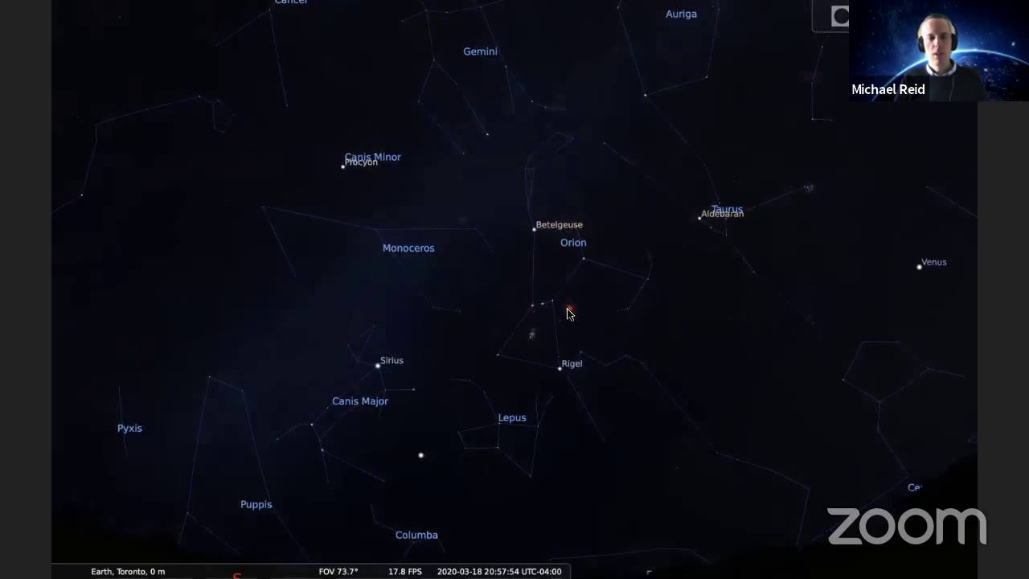
{"action": "left_click_drag", "start_coordinate": [568, 313], "coordinate": [561, 308]}
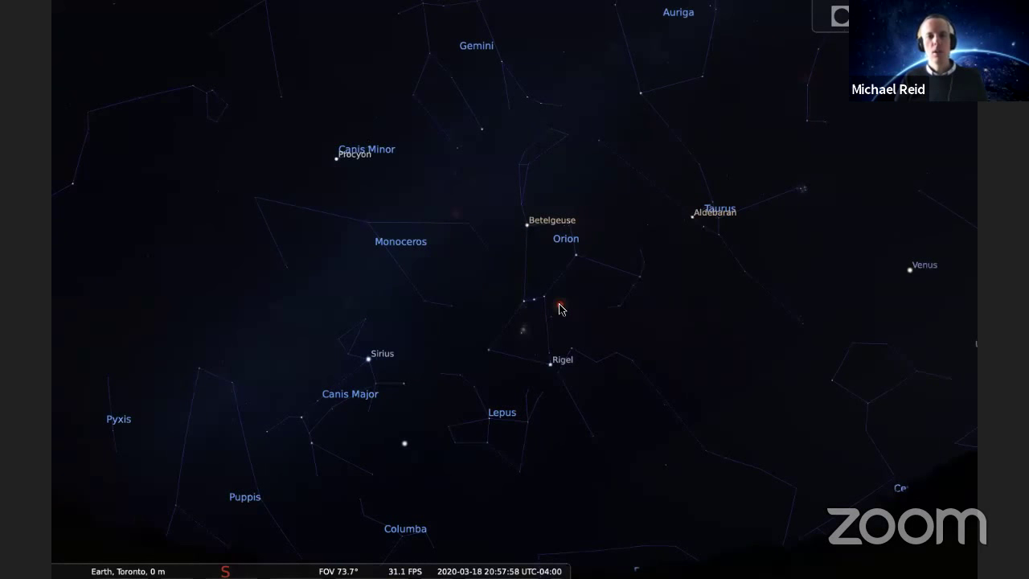
{"action": "key", "text": "r"}
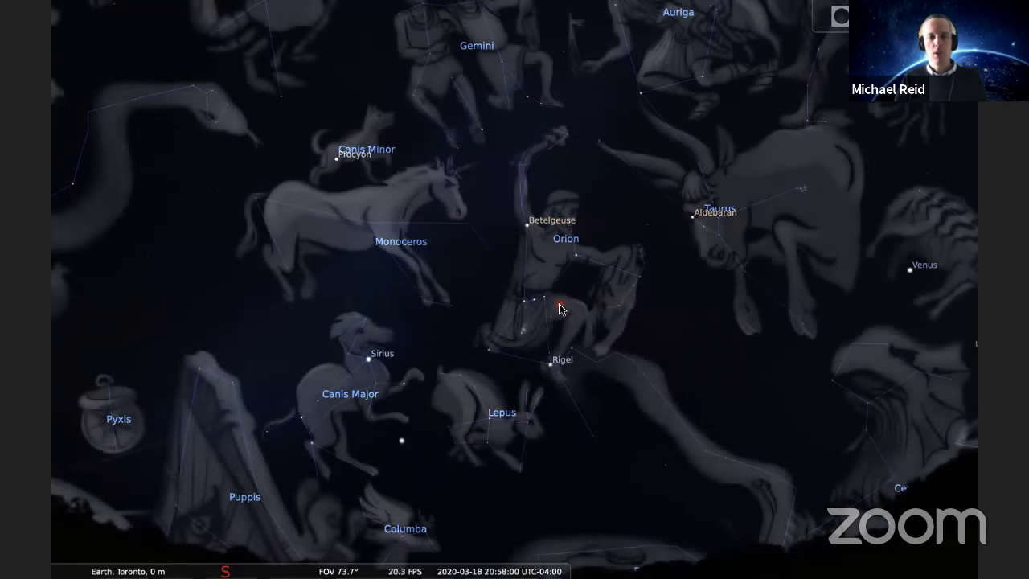
{"action": "key", "text": "r"}
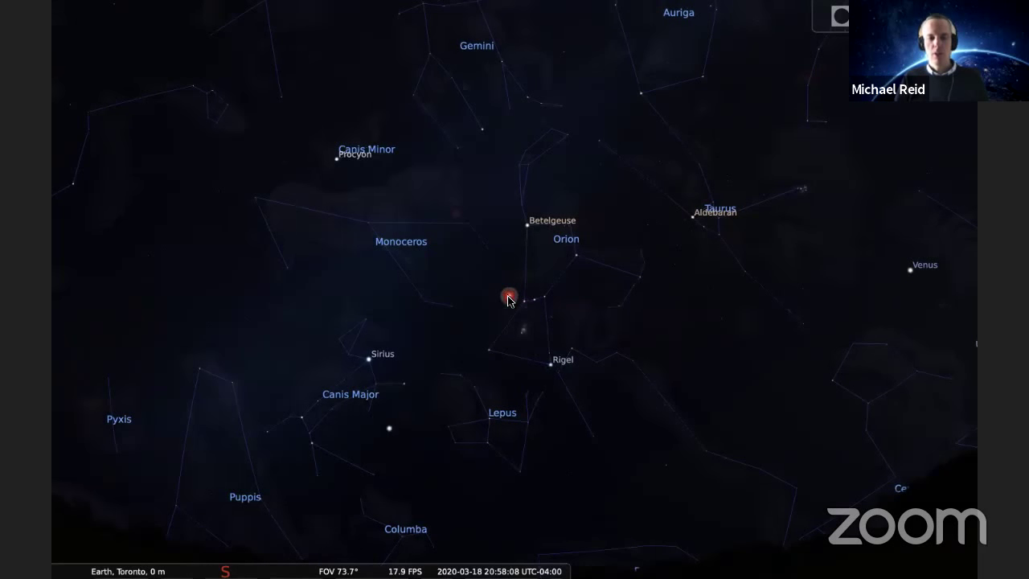
{"action": "key", "text": "r"}
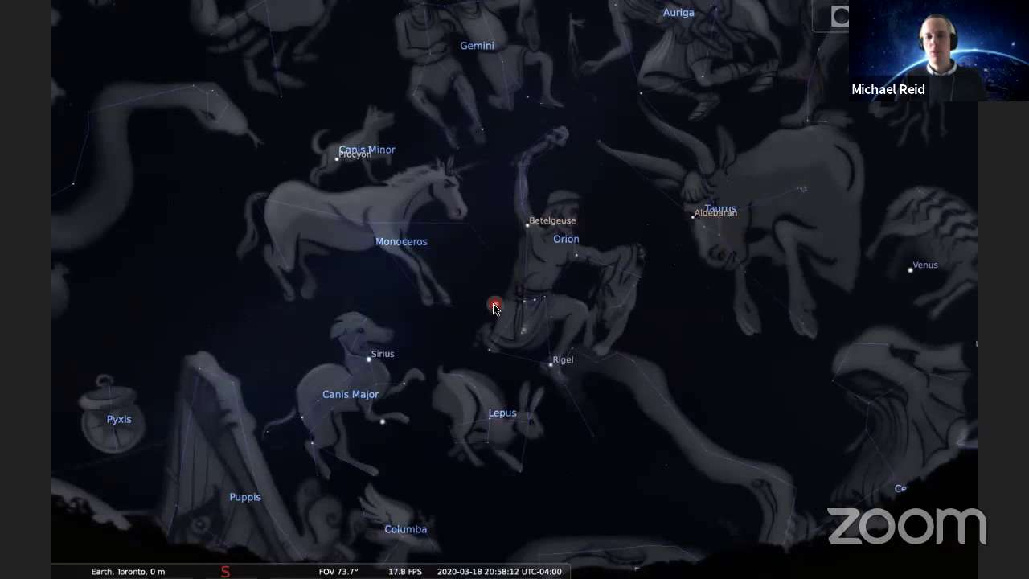
{"action": "key", "text": "r"}
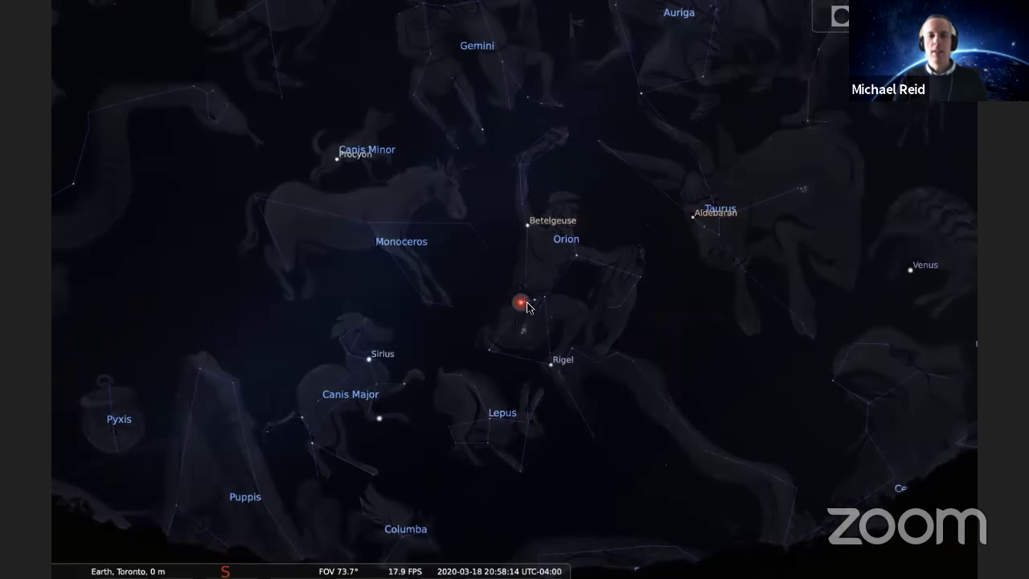
Zoom in on the Orion Nebula below Orion's belt to a field of view of about 3°
{"action": "scroll", "coordinate": [528, 305], "scroll_direction": "up", "scroll_amount": 1}
{"action": "scroll", "coordinate": [528, 305], "scroll_direction": "up", "scroll_amount": 5}
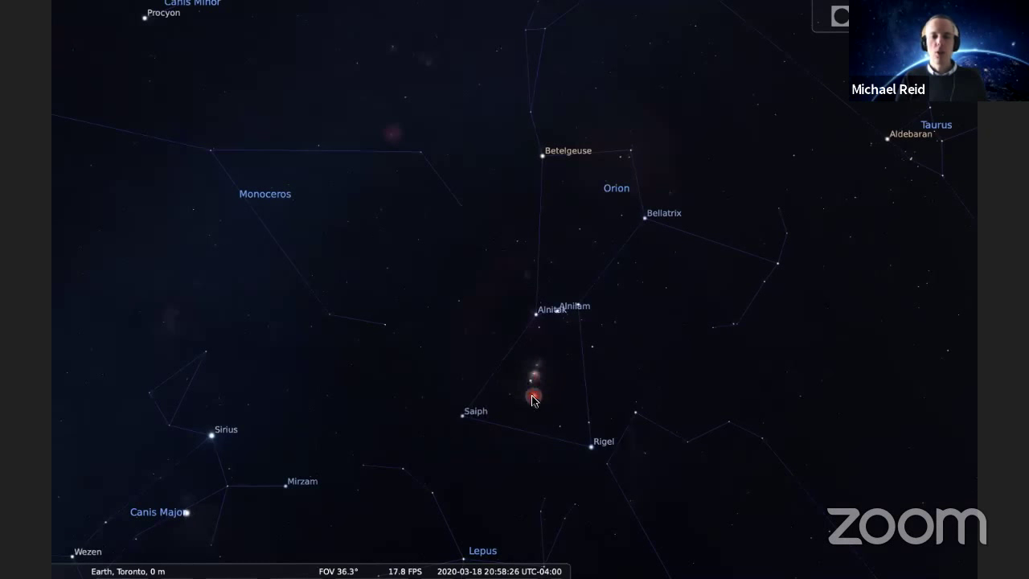
{"action": "scroll", "coordinate": [534, 373], "scroll_direction": "up", "scroll_amount": 5}
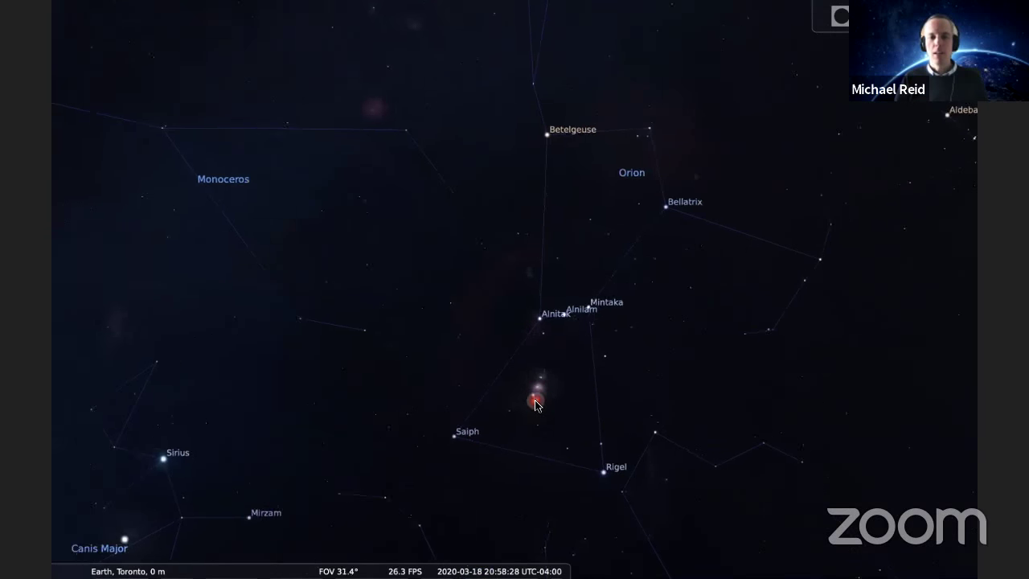
{"action": "scroll", "coordinate": [546, 404], "scroll_direction": "up", "scroll_amount": 3}
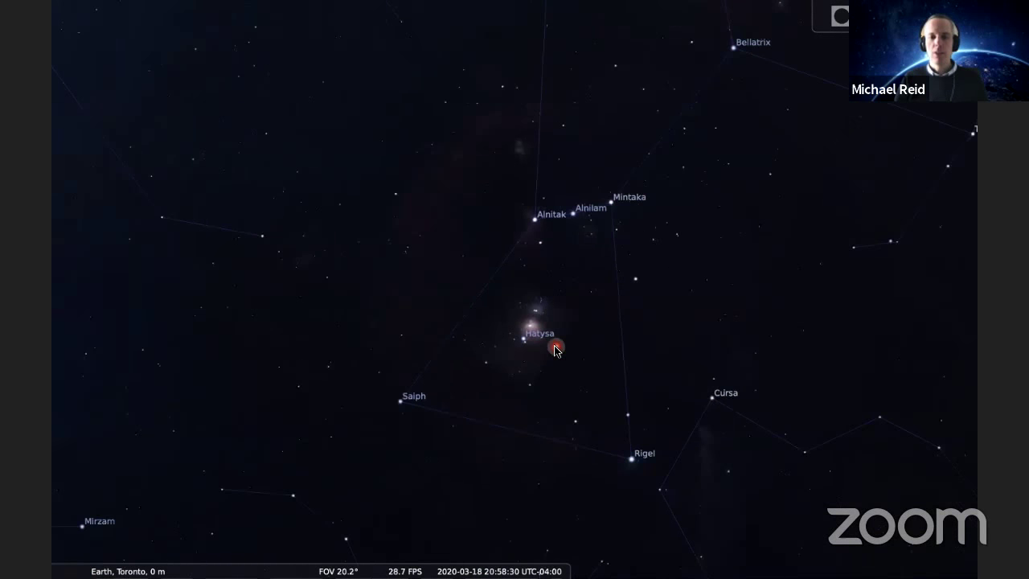
{"action": "scroll", "coordinate": [555, 348], "scroll_direction": "up", "scroll_amount": 4}
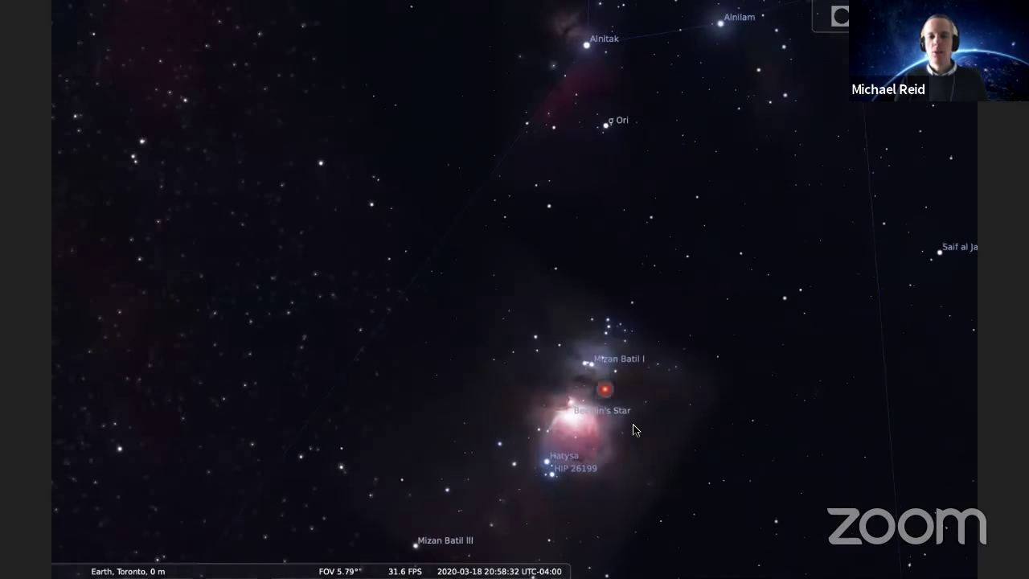
{"action": "left_click_drag", "start_coordinate": [599, 369], "coordinate": [577, 334]}
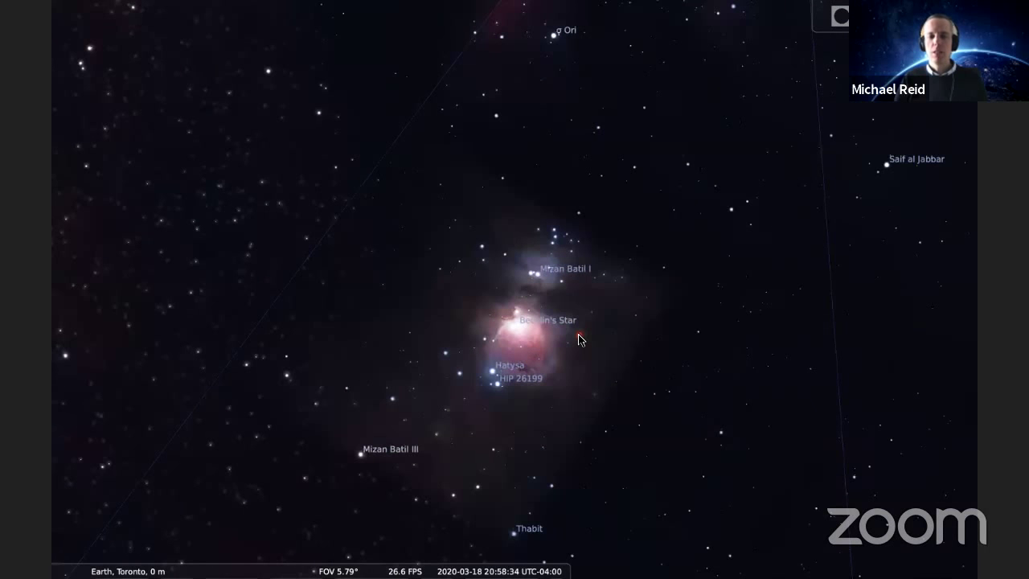
{"action": "scroll", "coordinate": [578, 334], "scroll_direction": "up", "scroll_amount": 2}
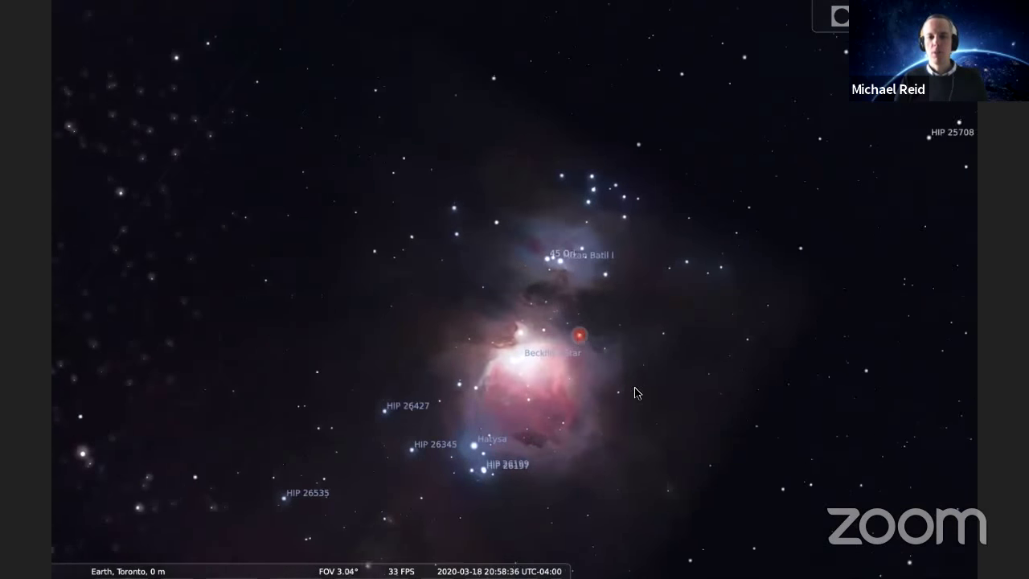
{"action": "left_click_drag", "start_coordinate": [650, 395], "coordinate": [607, 330]}
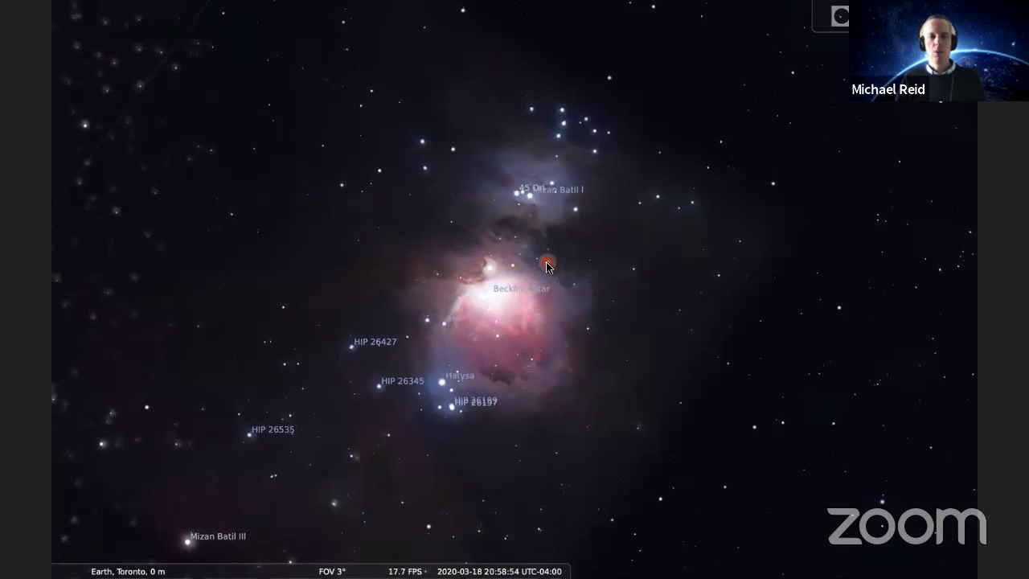
Widen the field of view to 30° to frame all of Orion and turn the constellation art on
{"action": "scroll", "coordinate": [545, 262], "scroll_direction": "down", "scroll_amount": 1}
{"action": "scroll", "coordinate": [514, 208], "scroll_direction": "down", "scroll_amount": 3}
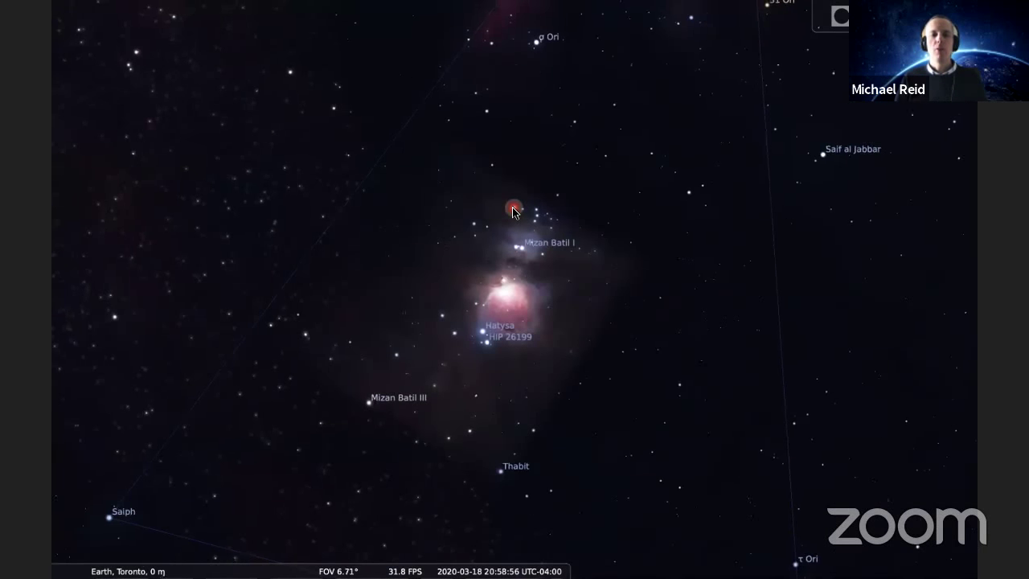
{"action": "scroll", "coordinate": [550, 229], "scroll_direction": "down", "scroll_amount": 3}
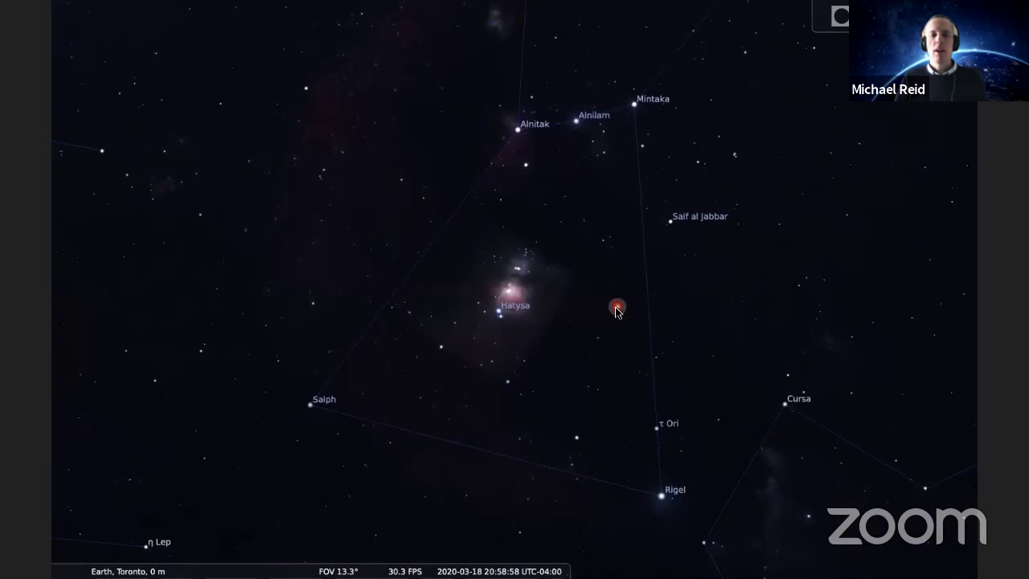
{"action": "scroll", "coordinate": [599, 250], "scroll_direction": "down", "scroll_amount": 3}
{"action": "key", "text": "space"}
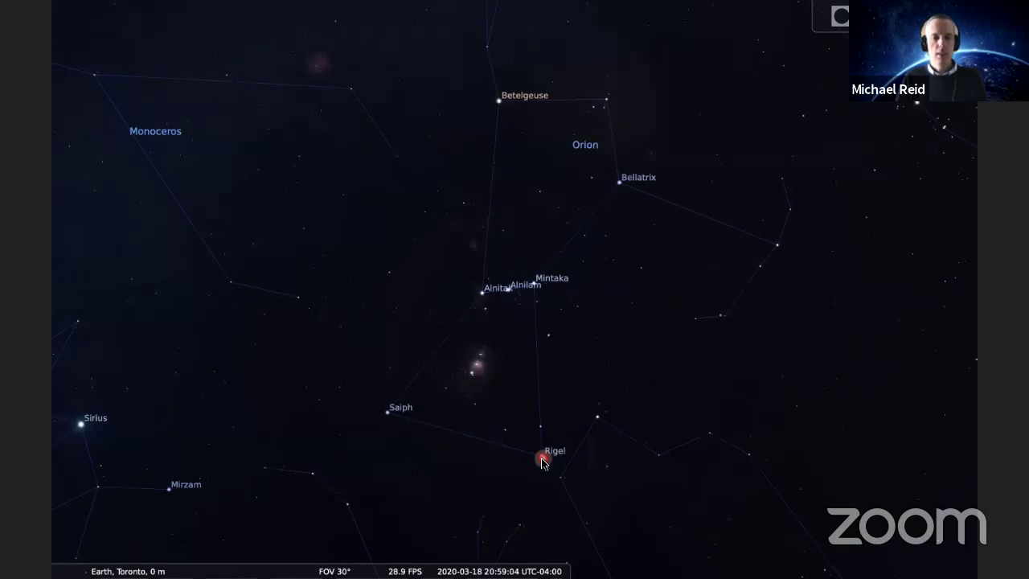
{"action": "key", "text": "r"}
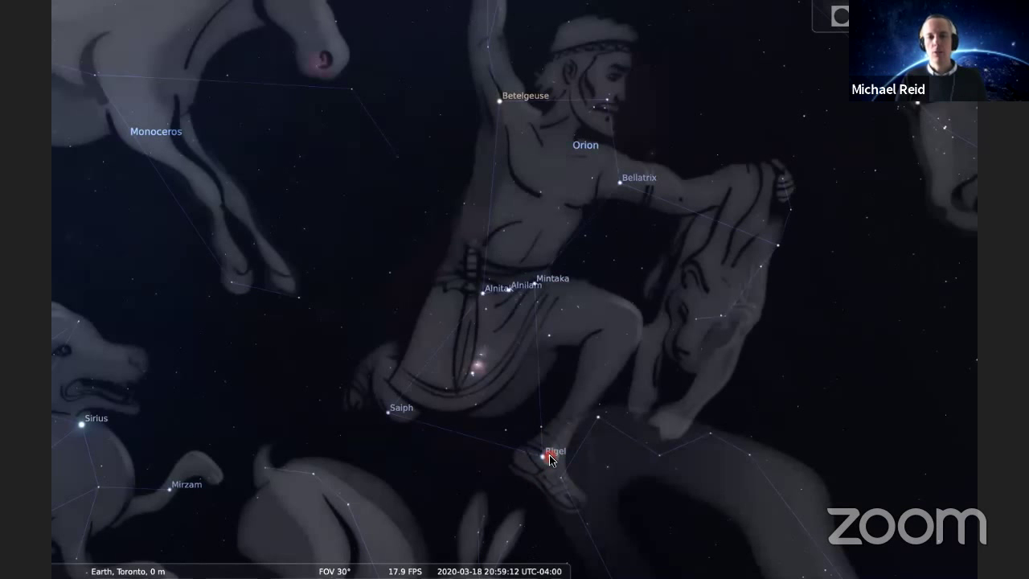
Select Betelgeuse in Orion's shoulder to read its star data and widen the field of view to about 38.8°
{"action": "left_click_drag", "start_coordinate": [511, 200], "coordinate": [509, 247]}
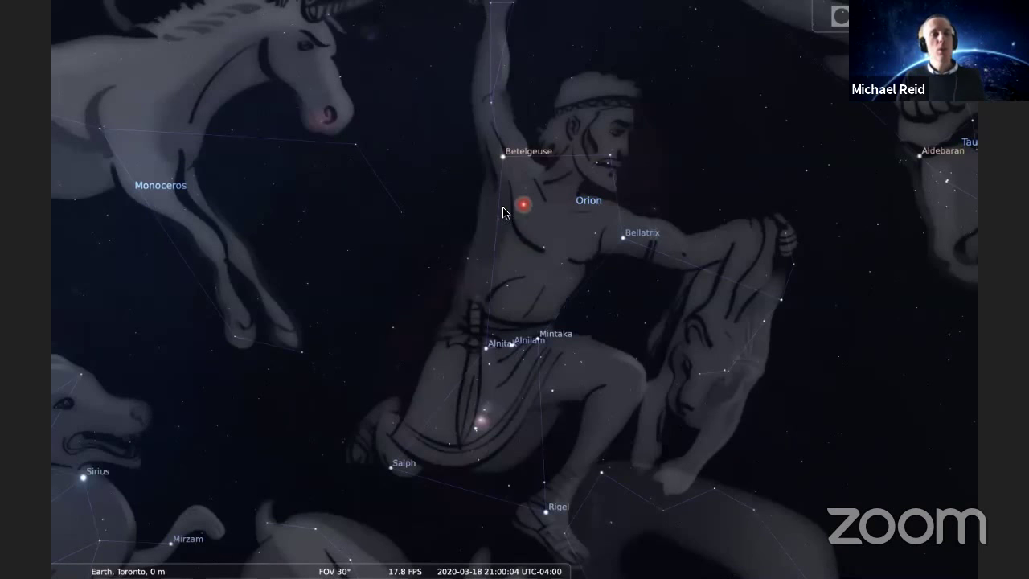
{"action": "left_click", "coordinate": [503, 158]}
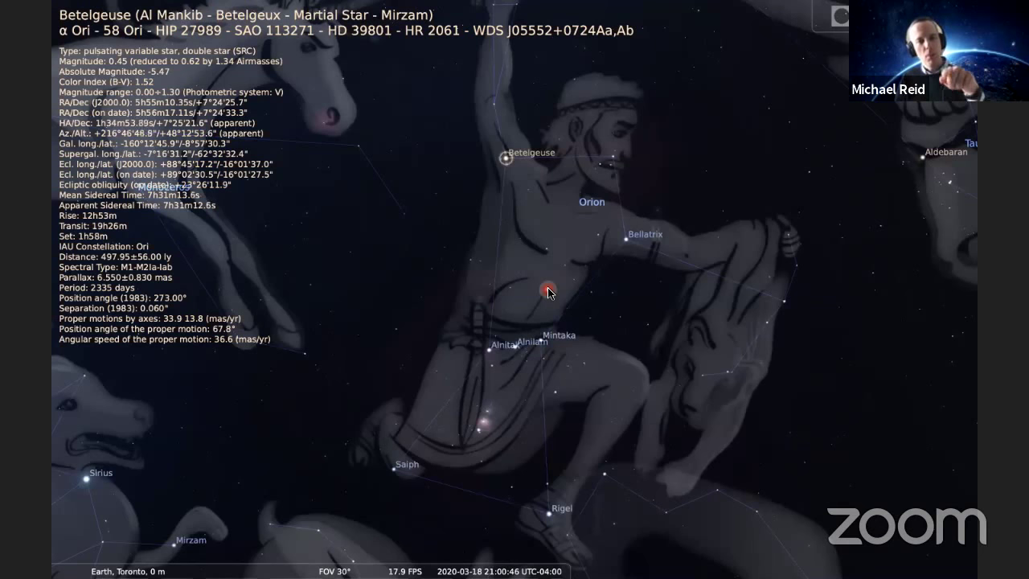
{"action": "scroll", "coordinate": [350, 370], "scroll_direction": "down", "scroll_amount": 2}
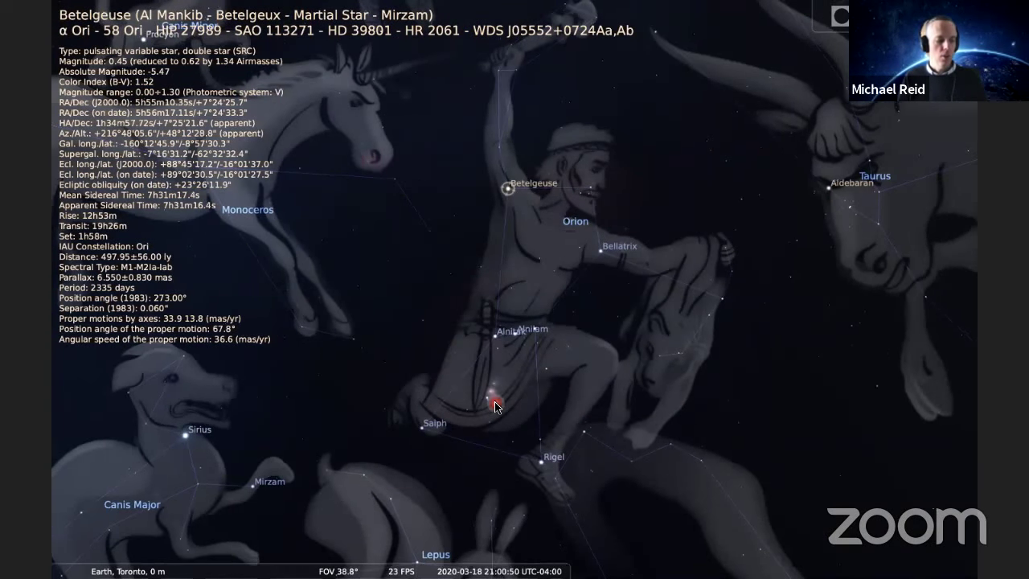
Widen the field of view as far as 160° and examine the constellation figures around Orion and Canis Major above the southern horizon
{"action": "scroll", "coordinate": [494, 401], "scroll_direction": "down", "scroll_amount": 1}
{"action": "scroll", "coordinate": [495, 405], "scroll_direction": "down", "scroll_amount": 1}
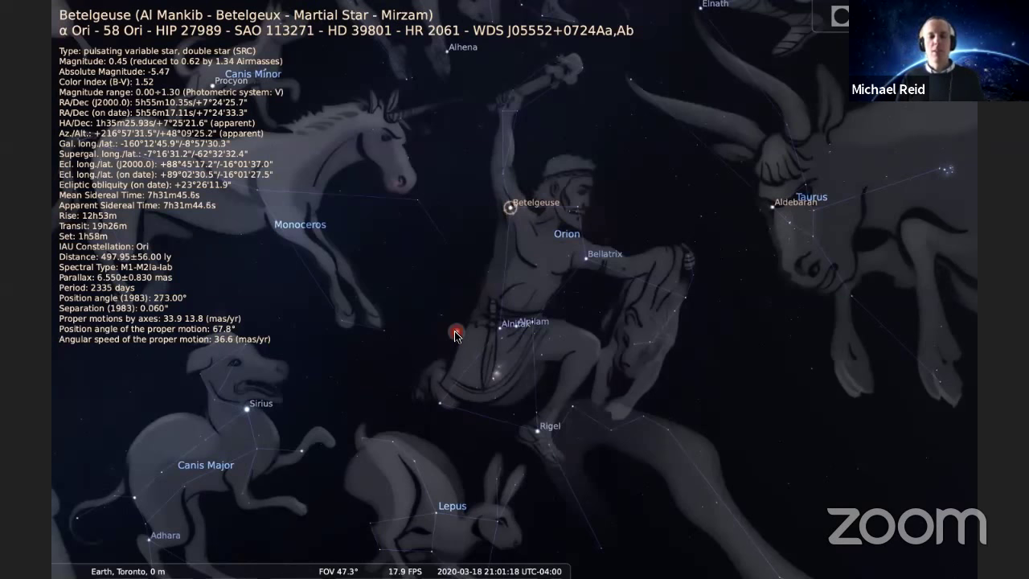
{"action": "scroll", "coordinate": [456, 329], "scroll_direction": "down", "scroll_amount": 5}
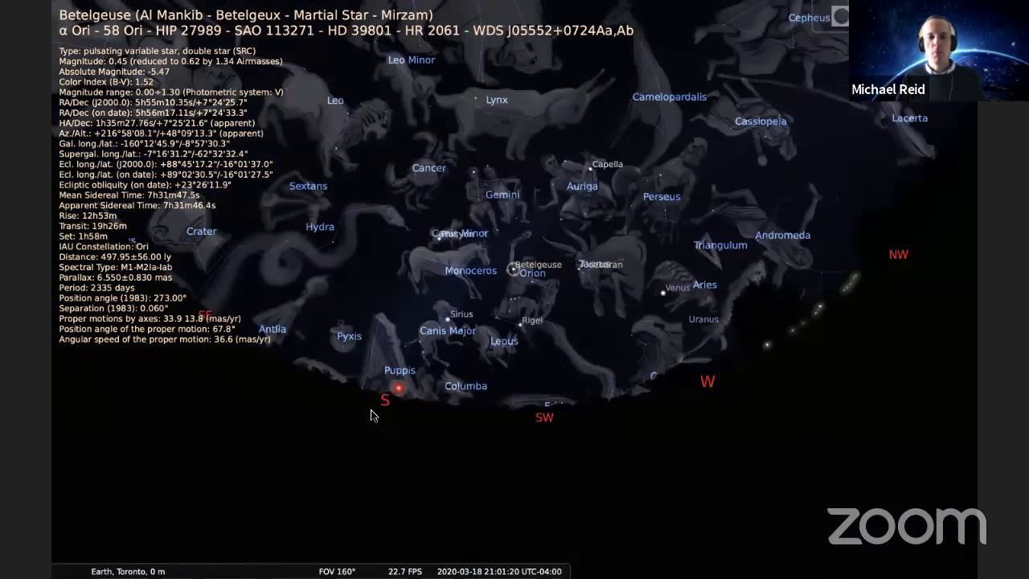
{"action": "scroll", "coordinate": [356, 337], "scroll_direction": "up", "scroll_amount": 3}
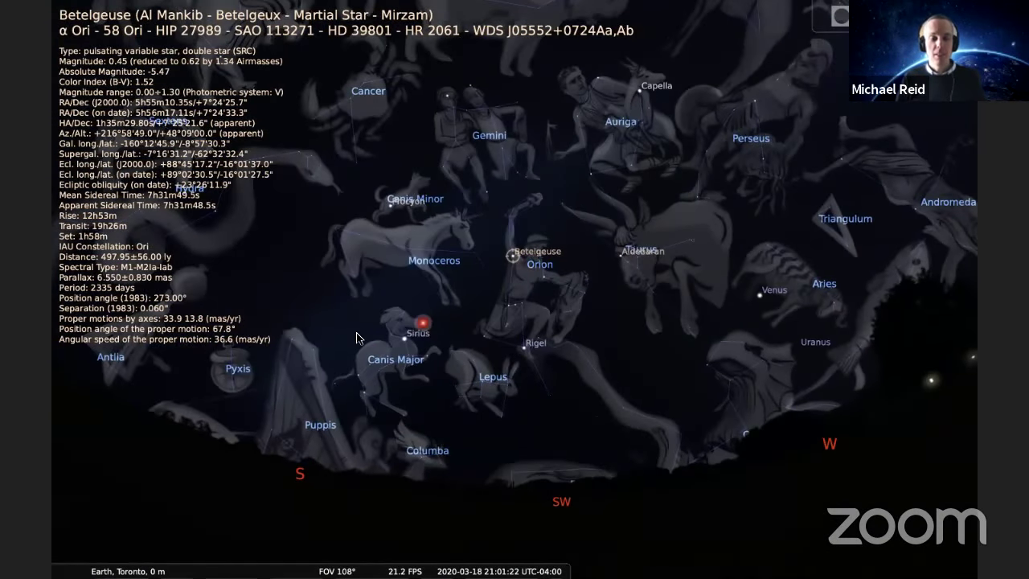
{"action": "left_click_drag", "start_coordinate": [356, 338], "coordinate": [515, 346]}
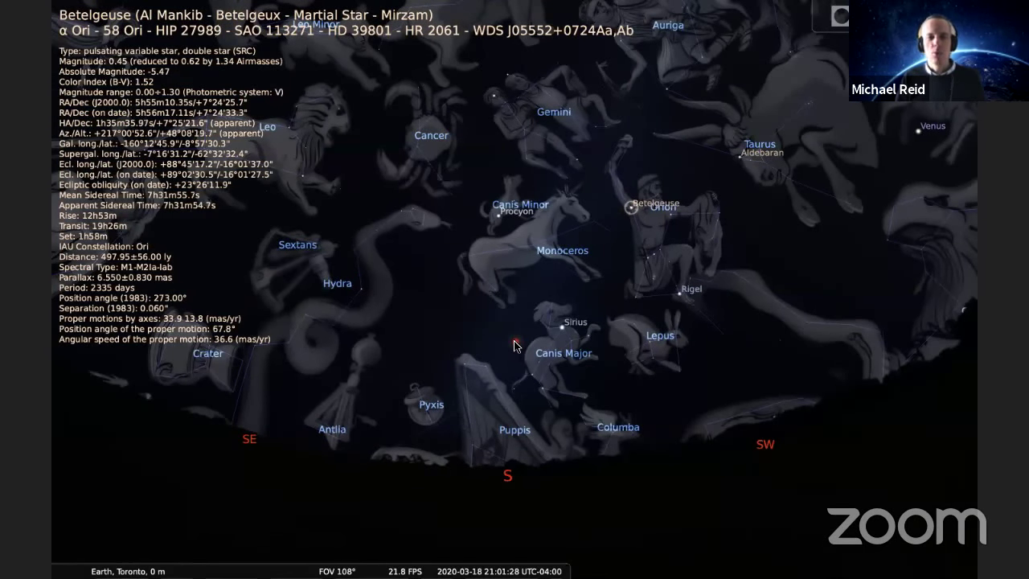
{"action": "left_click_drag", "start_coordinate": [515, 346], "coordinate": [426, 346]}
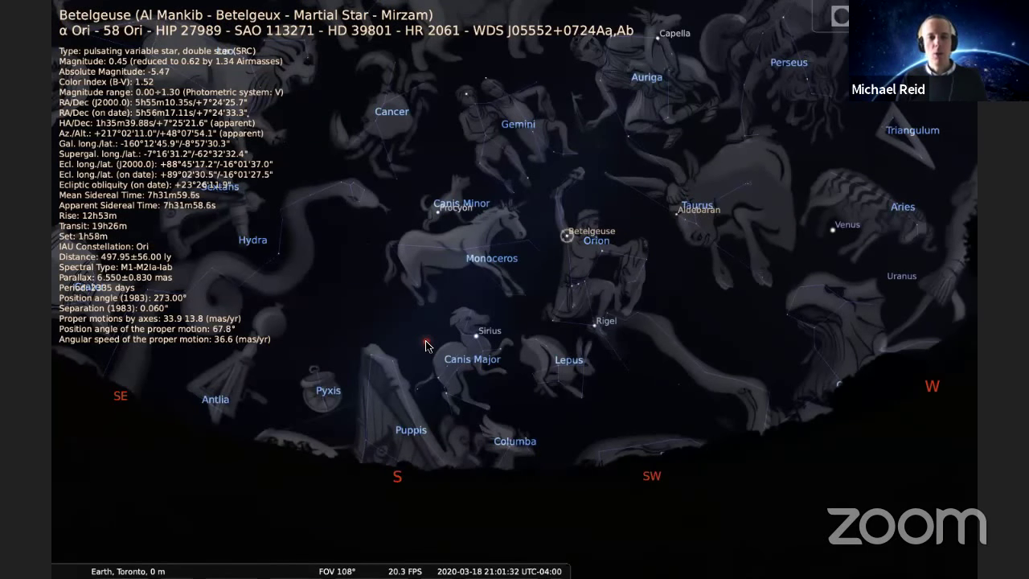
{"action": "left_click_drag", "start_coordinate": [425, 345], "coordinate": [384, 344]}
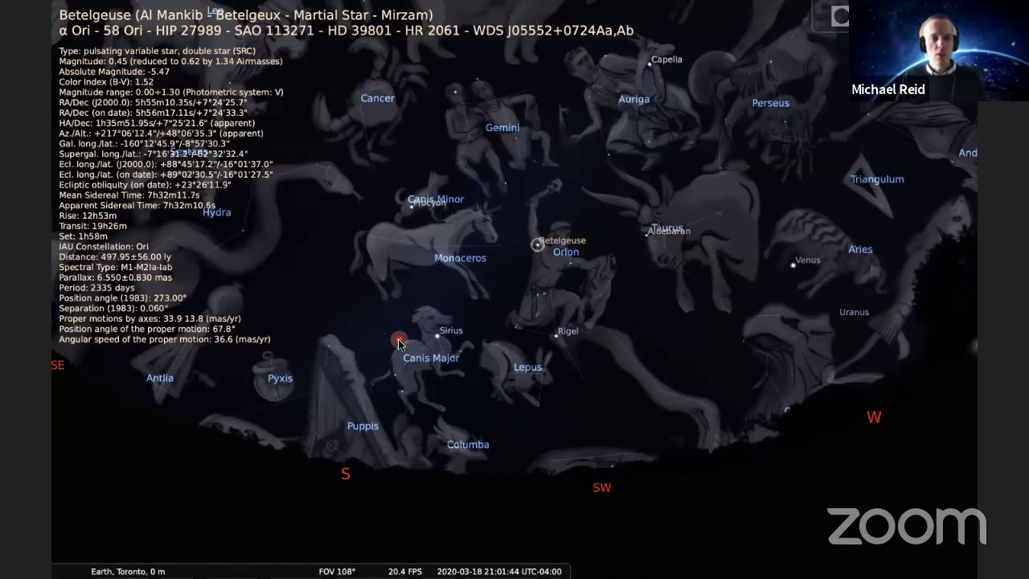
{"action": "scroll", "coordinate": [399, 343], "scroll_direction": "up", "scroll_amount": 3}
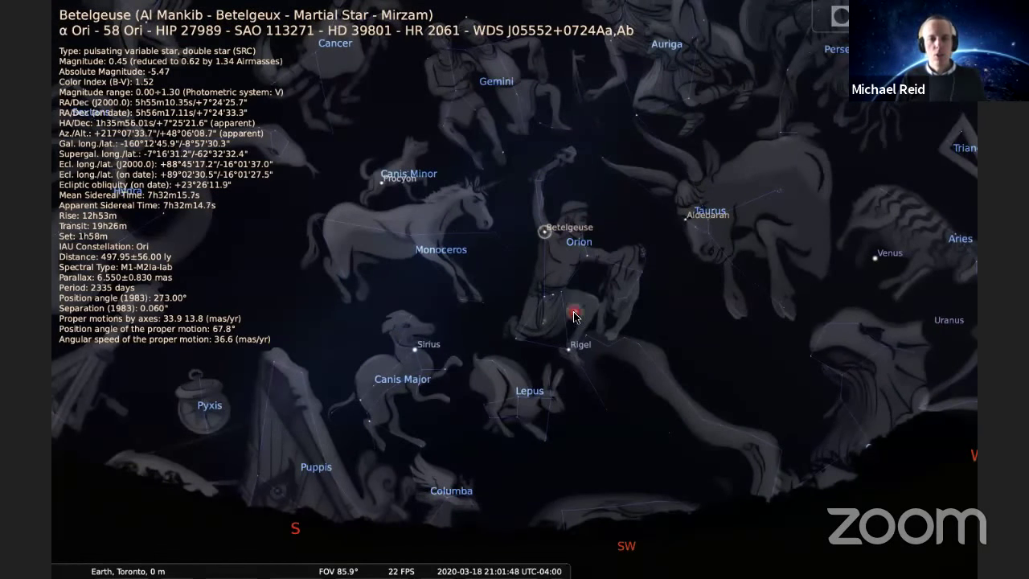
Turn the constellation art off and narrow the field of view to about 59.3° around Orion
{"action": "key", "text": "r"}
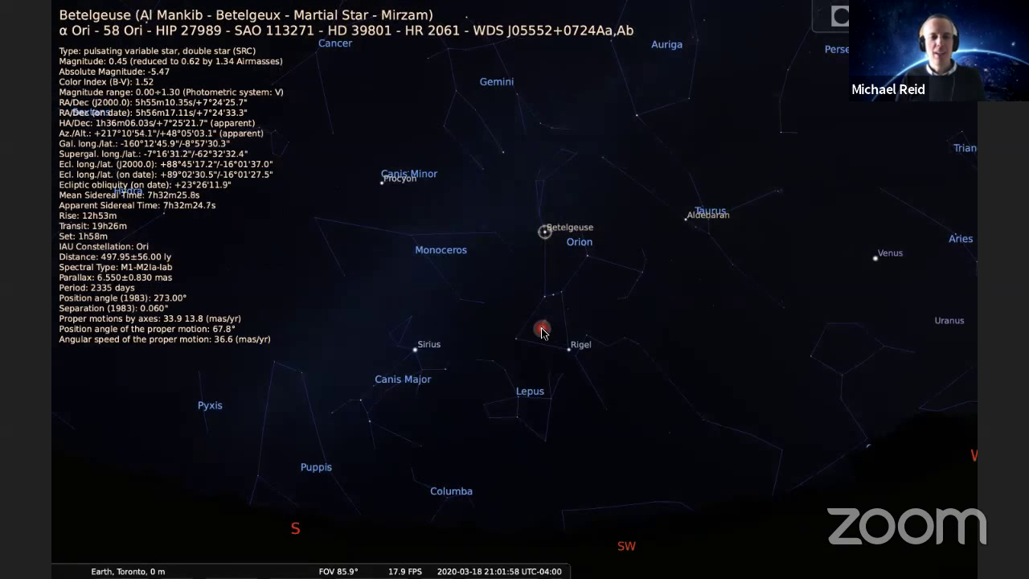
{"action": "scroll", "coordinate": [542, 331], "scroll_direction": "up", "scroll_amount": 2}
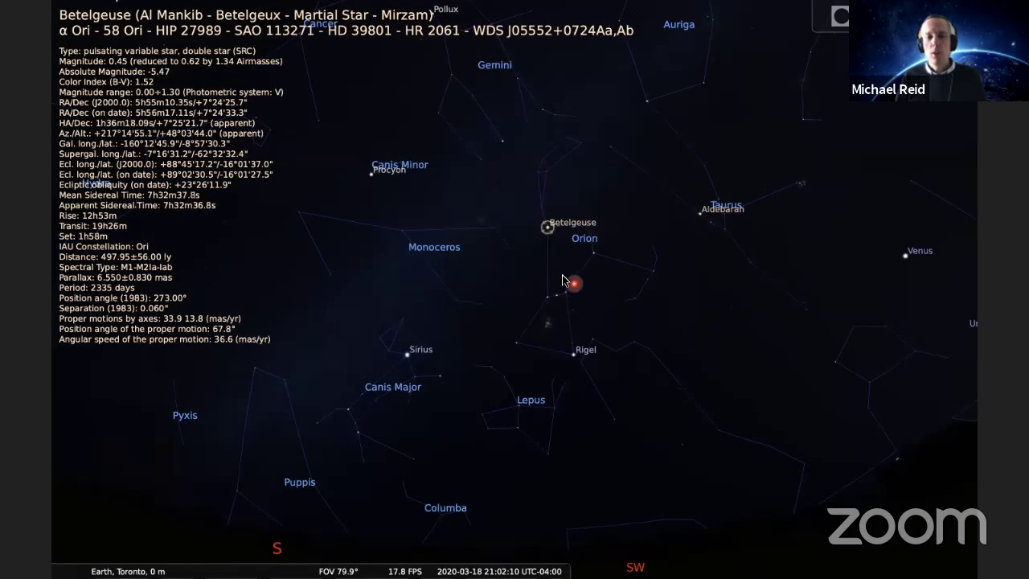
{"action": "scroll", "coordinate": [560, 311], "scroll_direction": "up", "scroll_amount": 1}
{"action": "scroll", "coordinate": [560, 311], "scroll_direction": "up", "scroll_amount": 4}
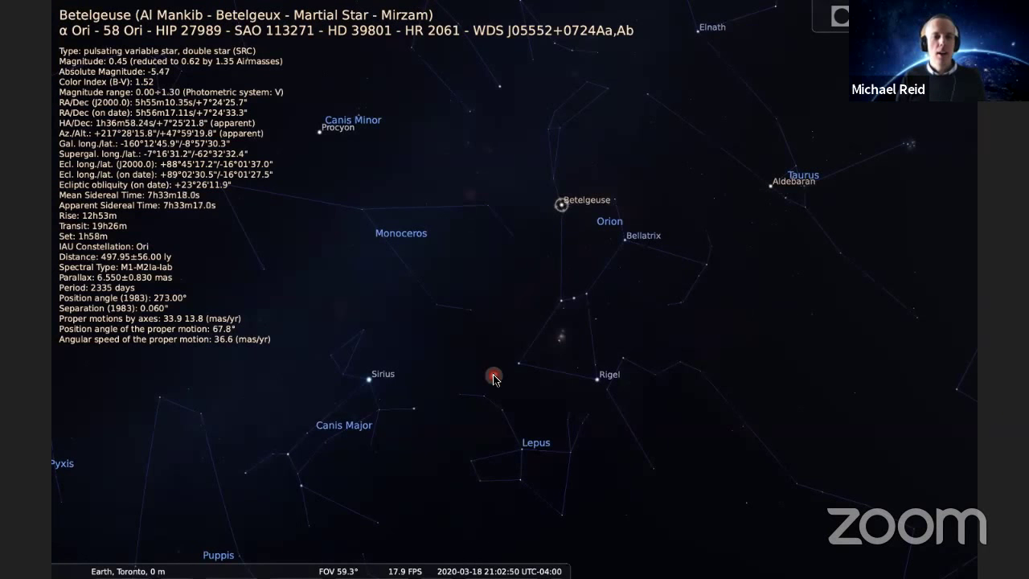
Bring Taurus to the middle of the view and toggle the constellation art on and off to compare the bull with its stars
{"action": "left_click_drag", "start_coordinate": [575, 311], "coordinate": [454, 307]}
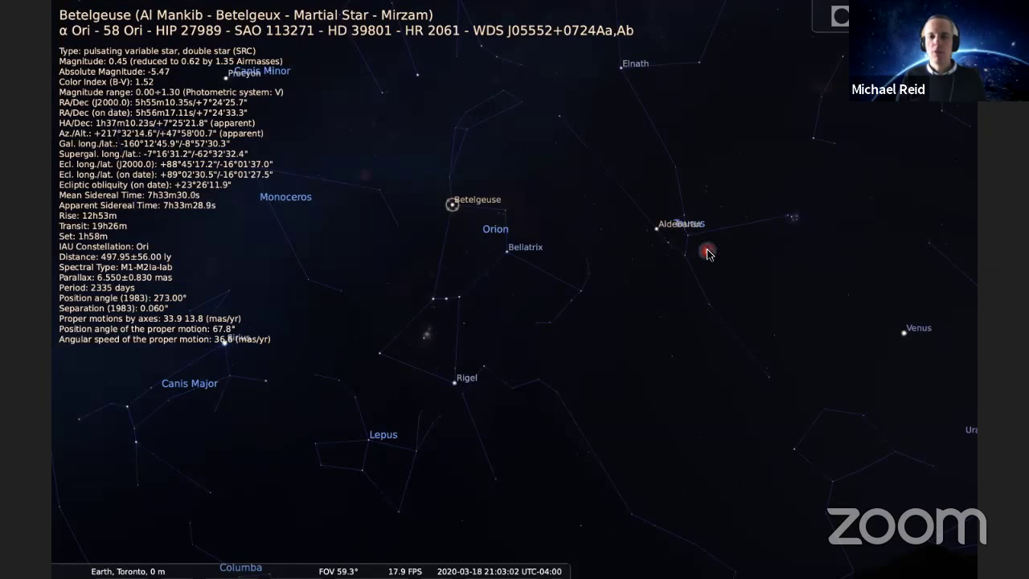
{"action": "left_click_drag", "start_coordinate": [679, 280], "coordinate": [617, 308]}
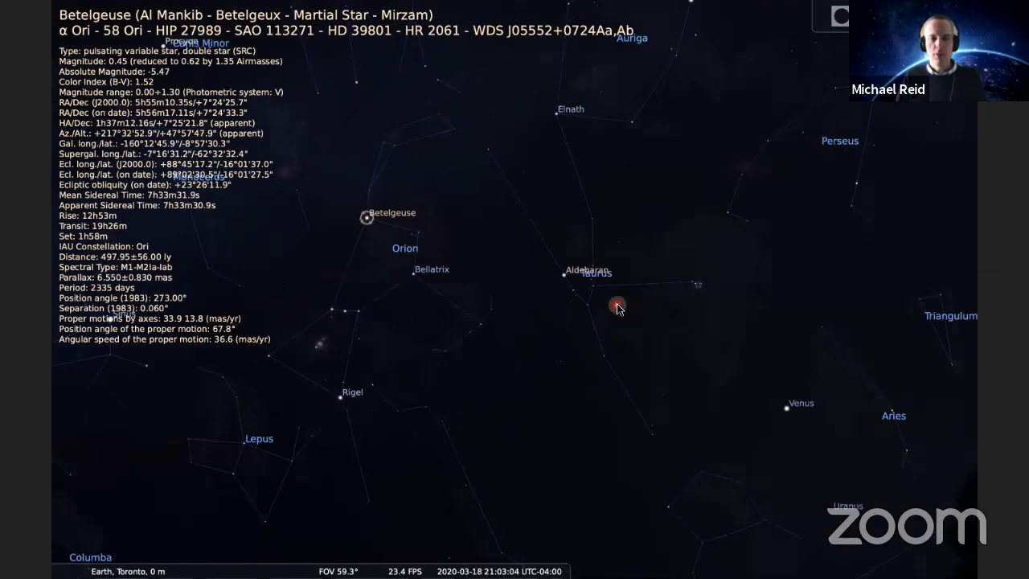
{"action": "key", "text": "r"}
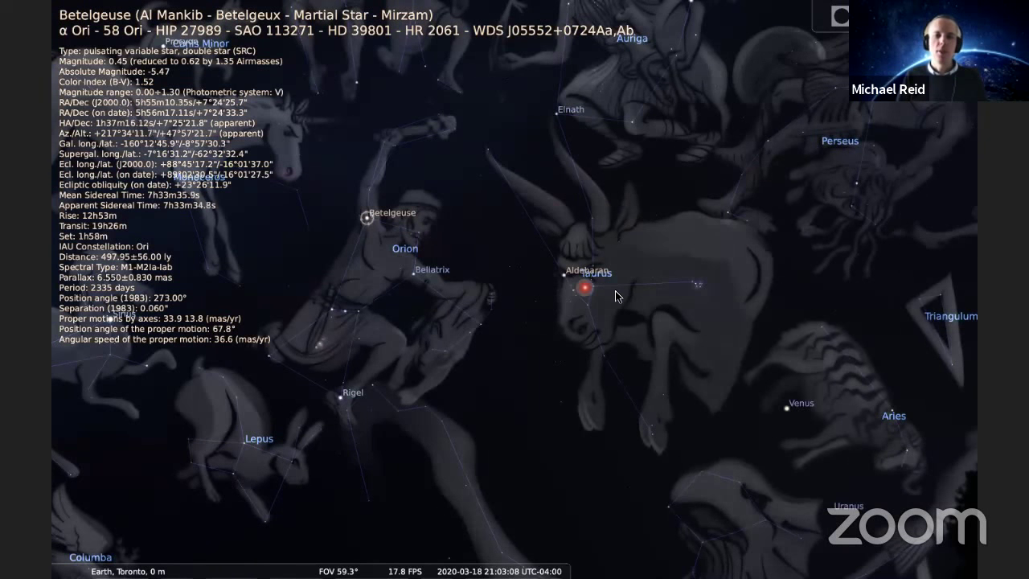
{"action": "key", "text": "r"}
Narrow the field of view to about 27.7° around Taurus and select Aldebaran to read its star data
{"action": "scroll", "coordinate": [569, 286], "scroll_direction": "up", "scroll_amount": 1}
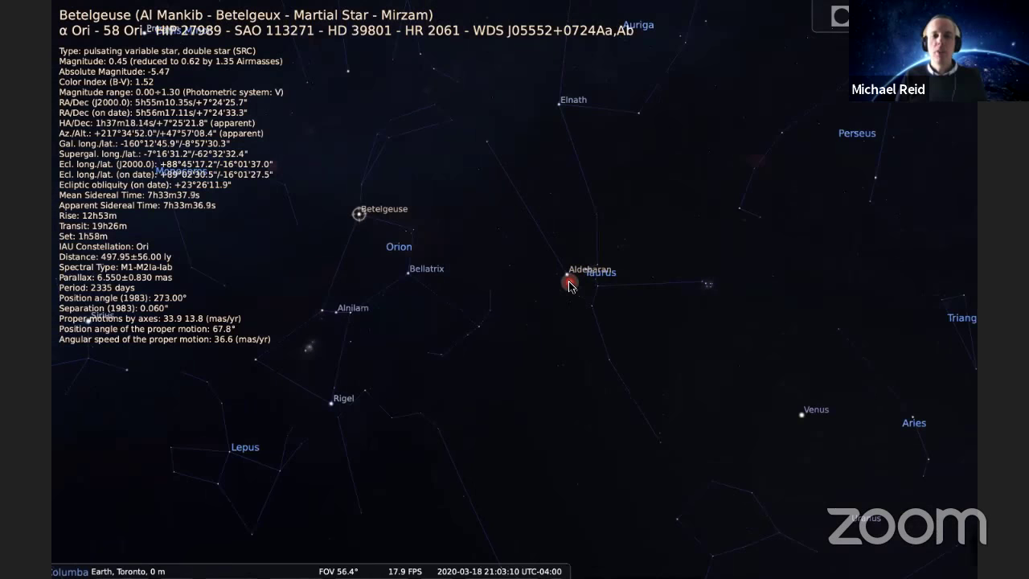
{"action": "scroll", "coordinate": [569, 286], "scroll_direction": "up", "scroll_amount": 3}
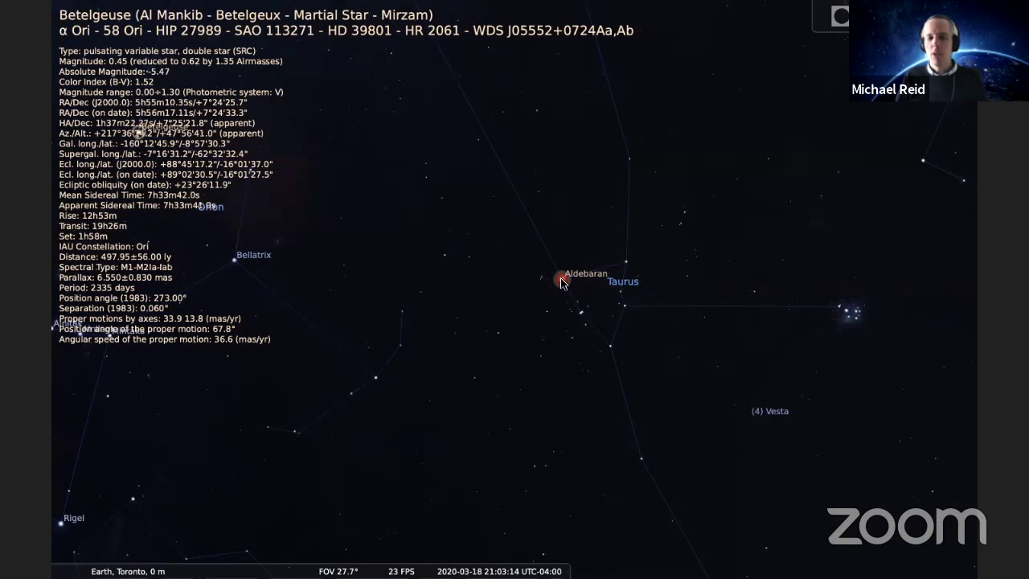
{"action": "left_click", "coordinate": [562, 279]}
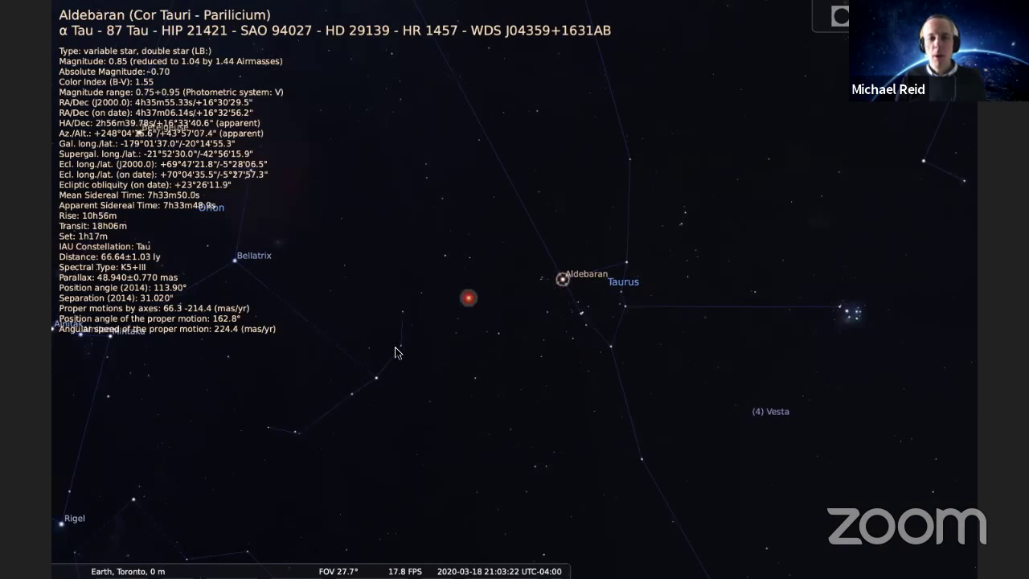
Find the Pleiades cluster at the end of the Taurus line and magnify it to a field of view of about 4.9°
{"action": "scroll", "coordinate": [266, 375], "scroll_direction": "down", "scroll_amount": 3}
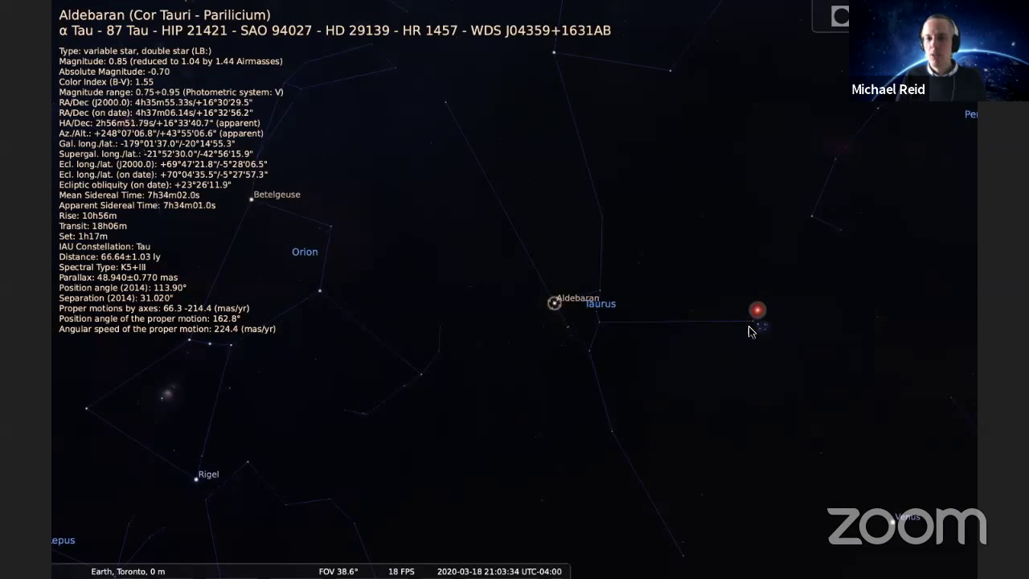
{"action": "left_click_drag", "start_coordinate": [780, 344], "coordinate": [562, 344]}
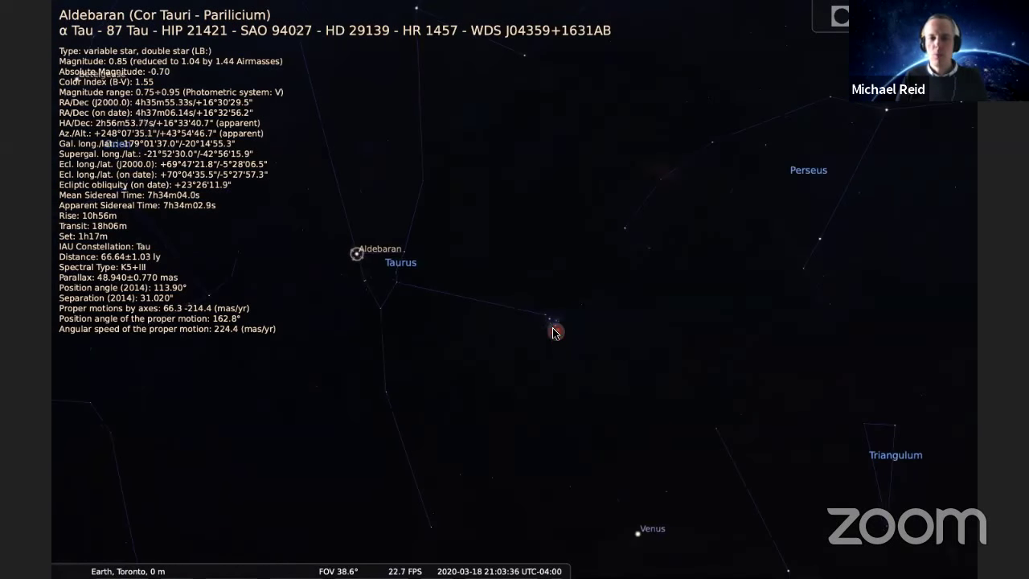
{"action": "scroll", "coordinate": [553, 329], "scroll_direction": "up", "scroll_amount": 2}
{"action": "scroll", "coordinate": [552, 329], "scroll_direction": "up", "scroll_amount": 4}
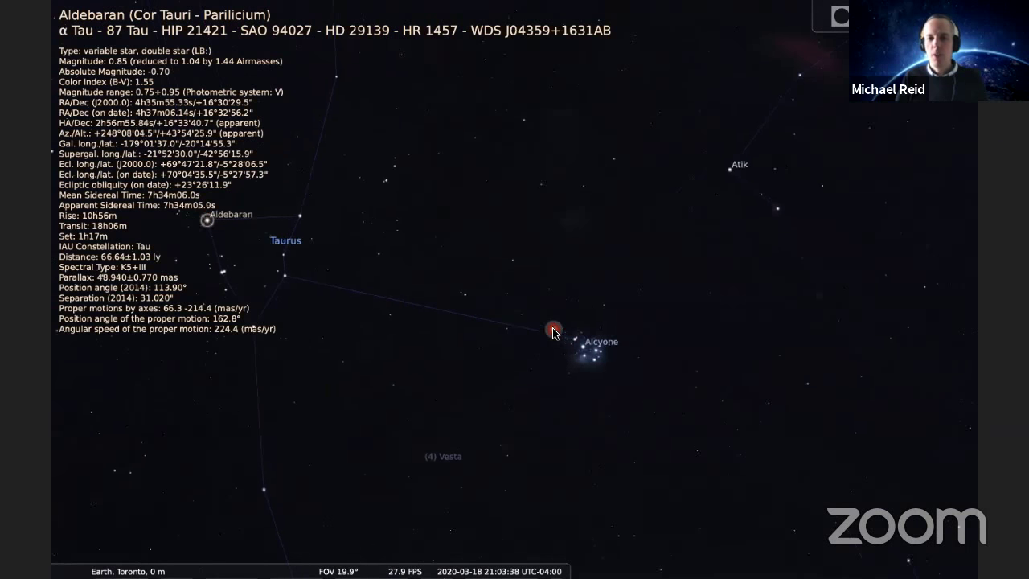
{"action": "left_click_drag", "start_coordinate": [660, 430], "coordinate": [597, 395]}
{"action": "scroll", "coordinate": [597, 394], "scroll_direction": "up", "scroll_amount": 3}
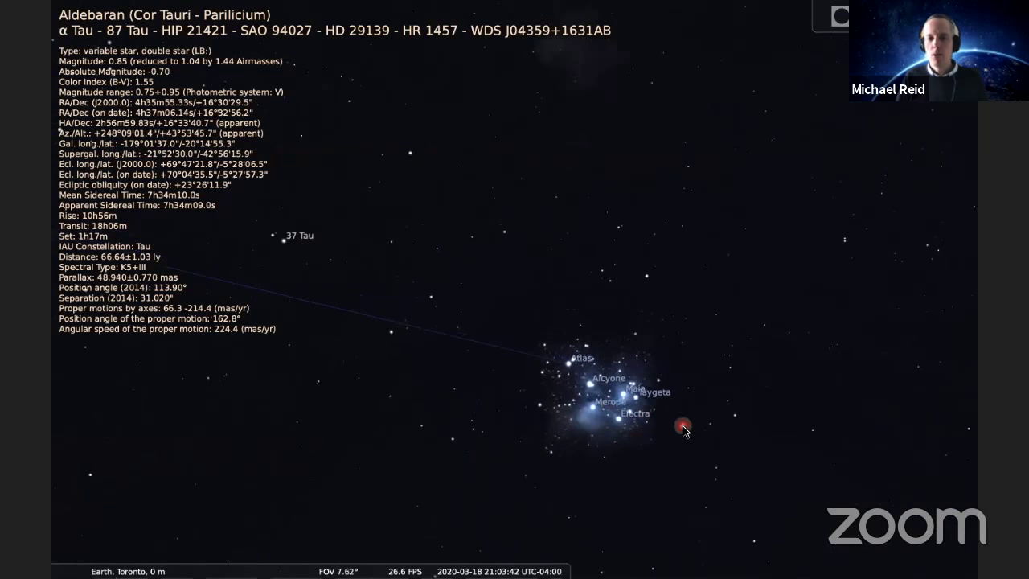
{"action": "left_click_drag", "start_coordinate": [682, 425], "coordinate": [631, 366]}
{"action": "scroll", "coordinate": [631, 366], "scroll_direction": "up", "scroll_amount": 2}
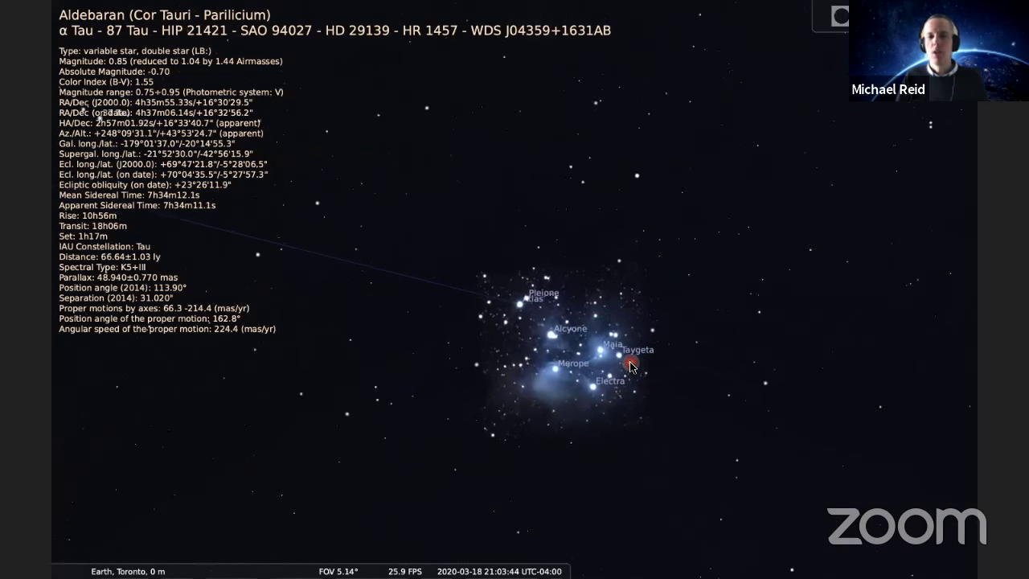
{"action": "left_click_drag", "start_coordinate": [680, 408], "coordinate": [649, 364]}
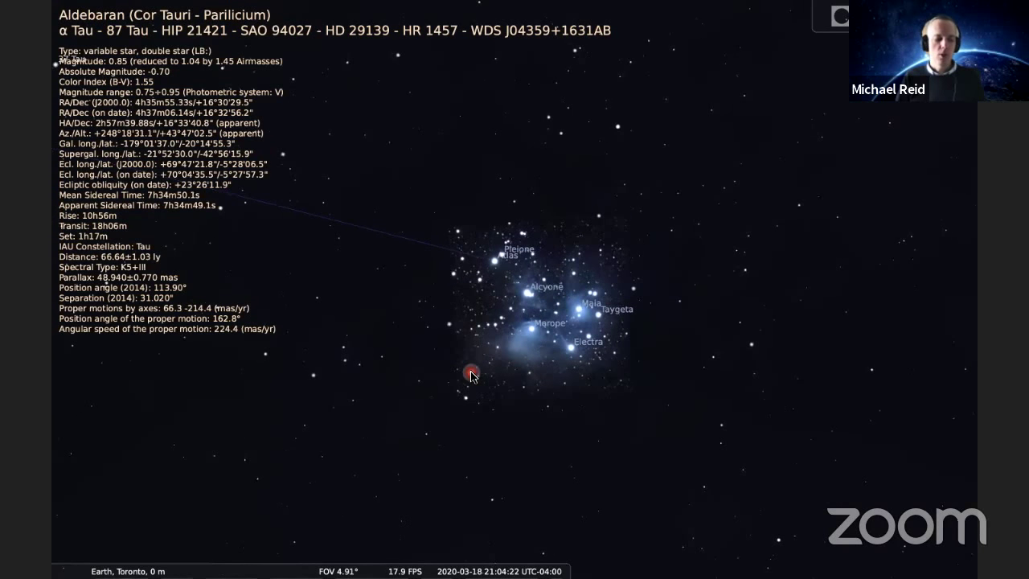
Widen the field of view to 66.5° and turn toward the western horizon to frame Venus, Aries and Andromeda
{"action": "scroll", "coordinate": [471, 375], "scroll_direction": "down", "scroll_amount": 5}
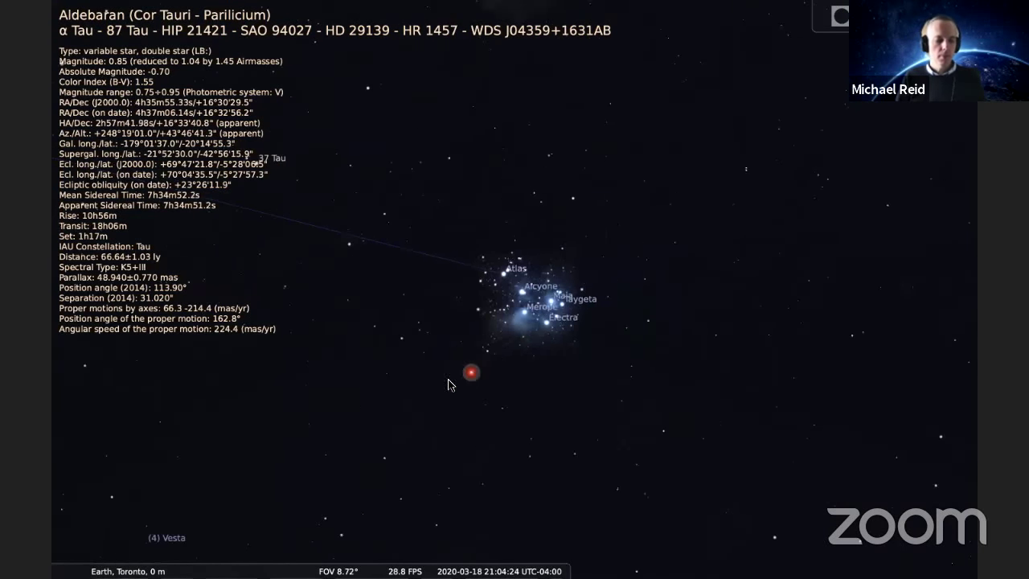
{"action": "key", "text": "Left"}
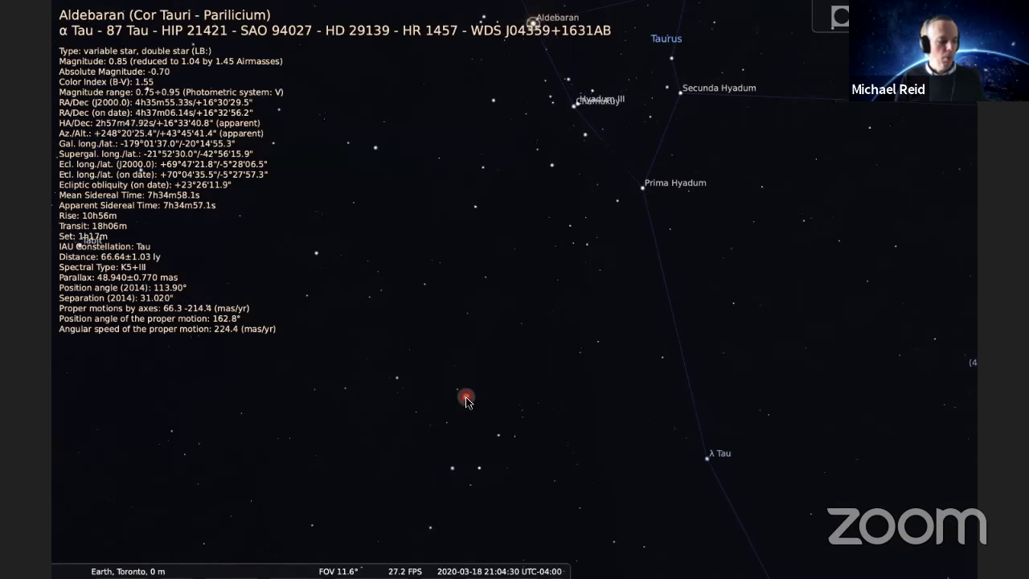
{"action": "scroll", "coordinate": [467, 399], "scroll_direction": "down", "scroll_amount": 5}
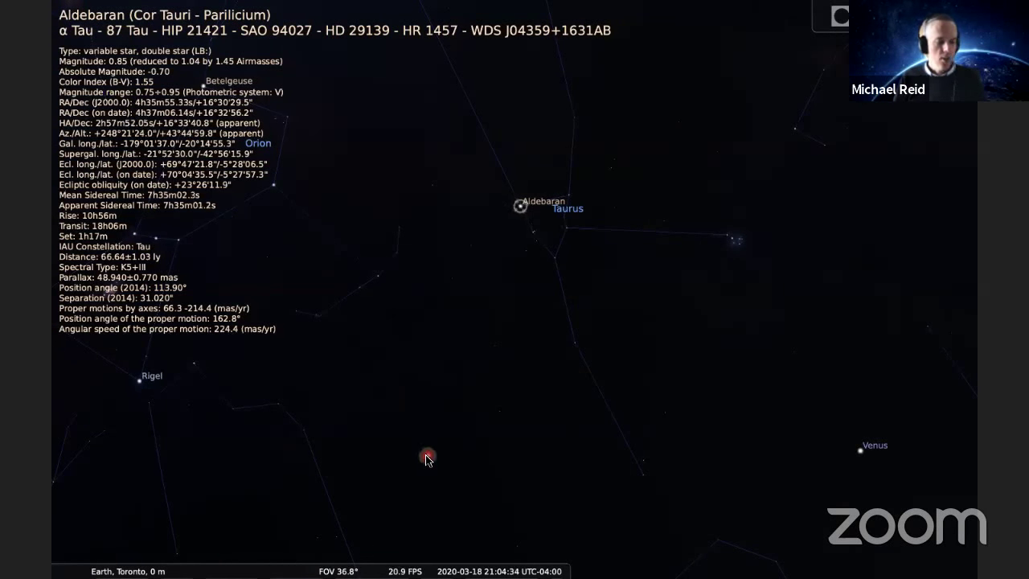
{"action": "scroll", "coordinate": [425, 451], "scroll_direction": "down", "scroll_amount": 1}
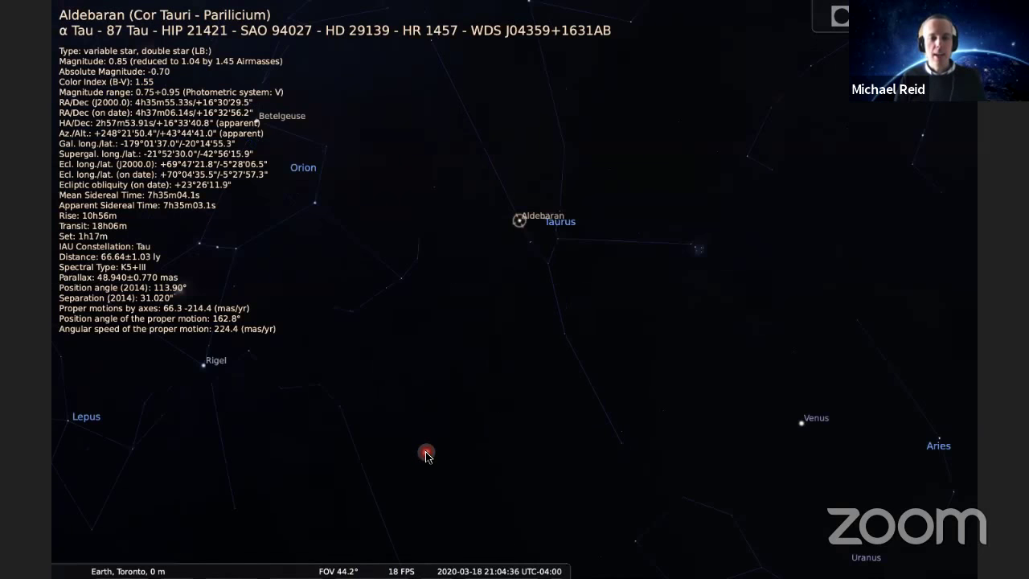
{"action": "scroll", "coordinate": [460, 465], "scroll_direction": "down", "scroll_amount": 2}
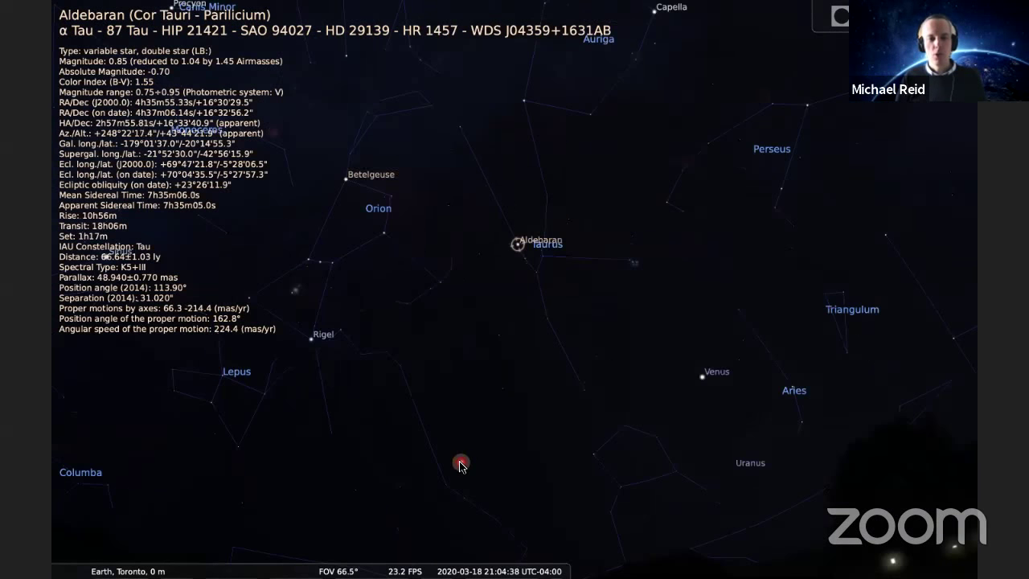
{"action": "key", "text": "Down"}
{"action": "key", "text": "Left"}
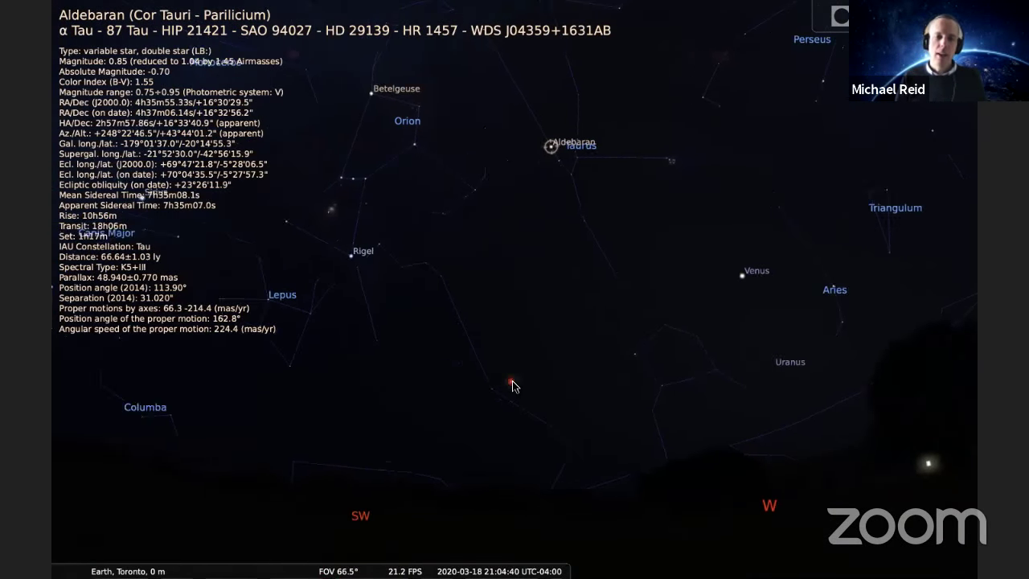
{"action": "key", "text": "Right"}
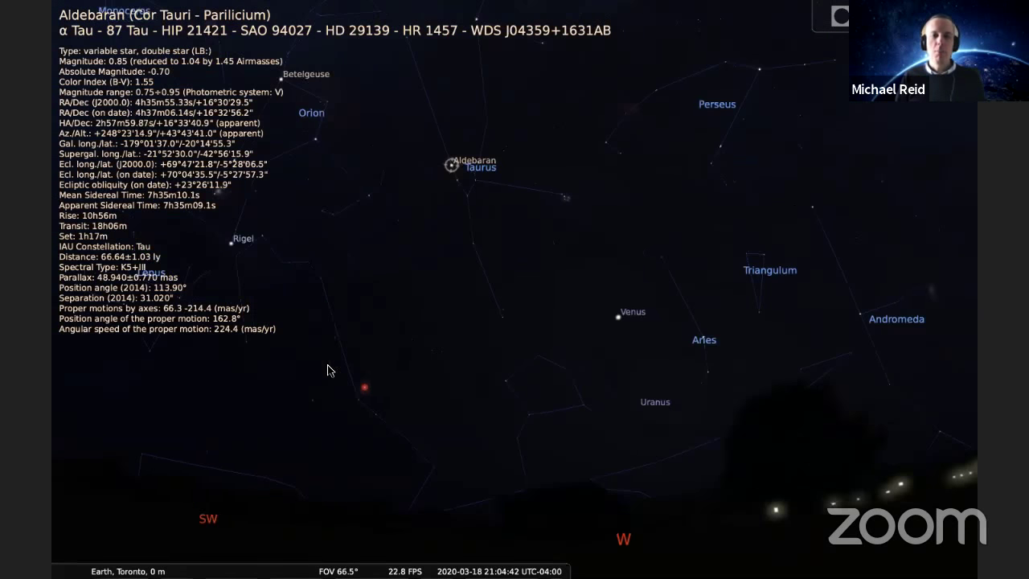
{"action": "key", "text": "Right"}
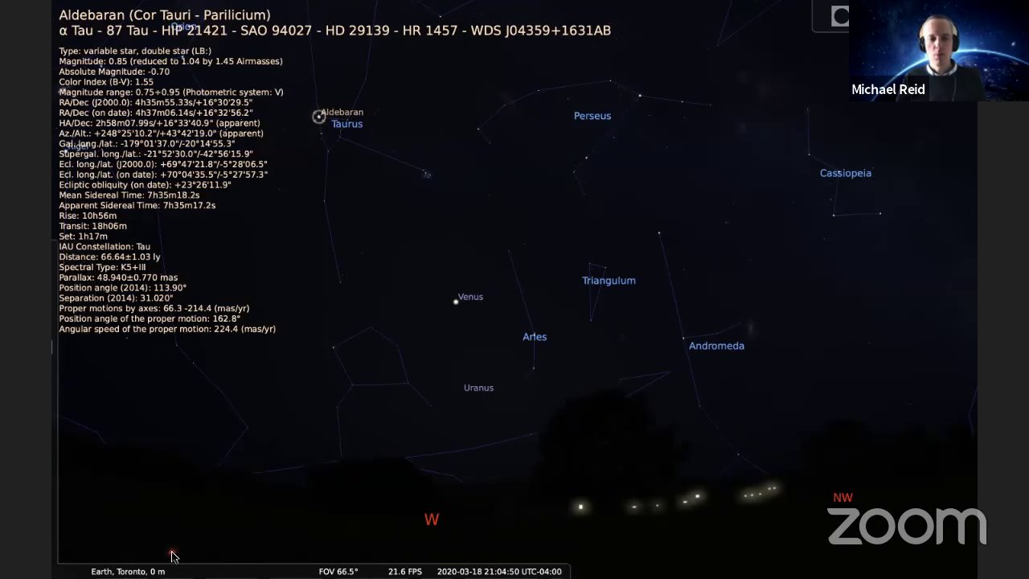
Deselect Aldebaran, open the date and time settings and advance the minutes to 6
{"action": "right_click", "coordinate": [51, 504]}
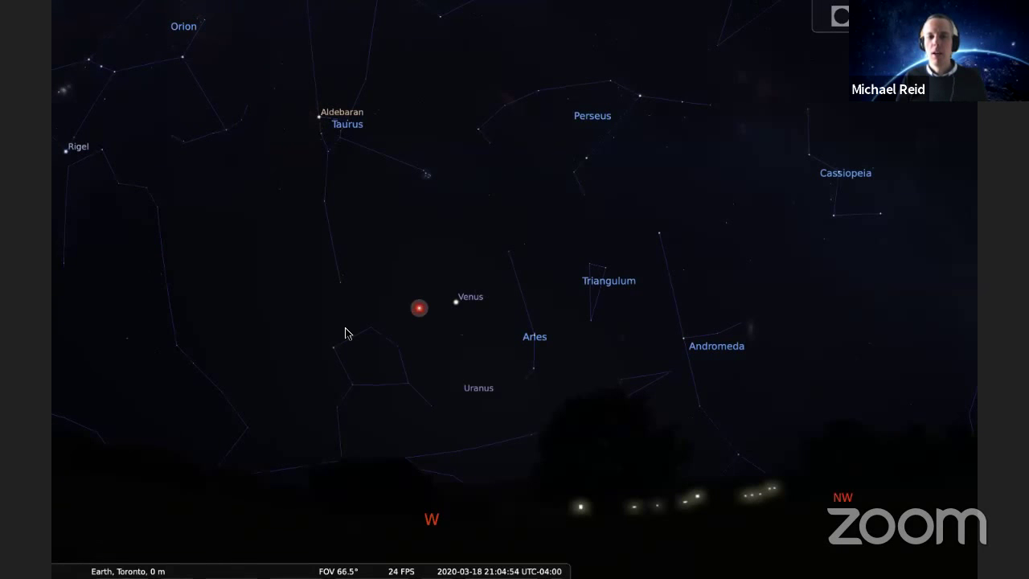
{"action": "mouse_move", "coordinate": [51, 458]}
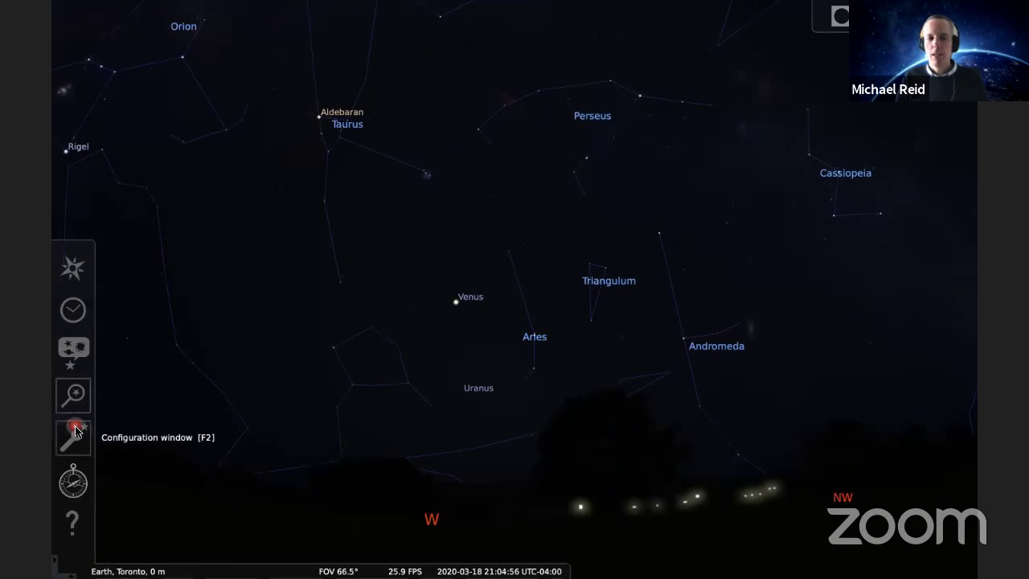
{"action": "left_click", "coordinate": [73, 310]}
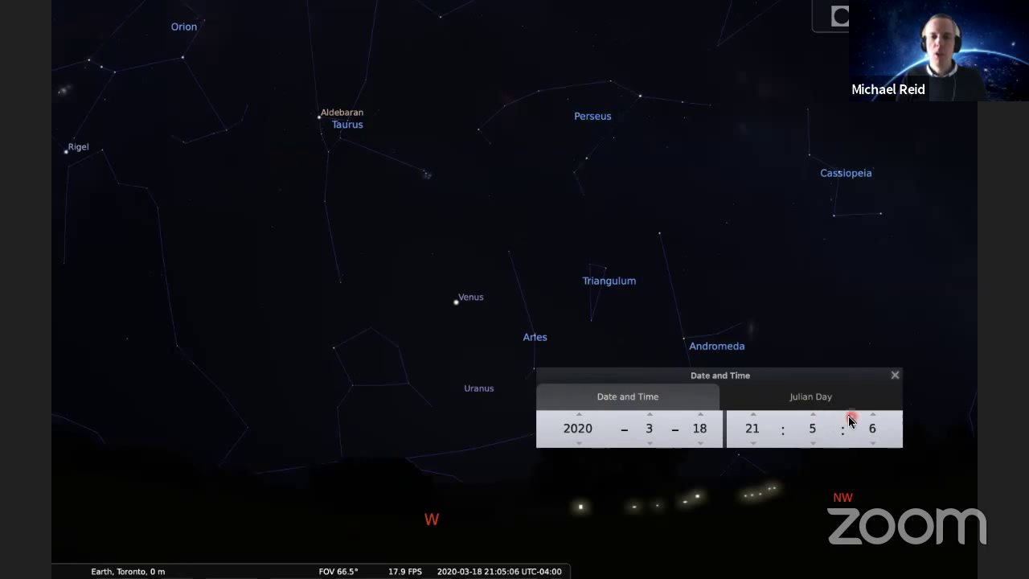
{"action": "left_click", "coordinate": [811, 415]}
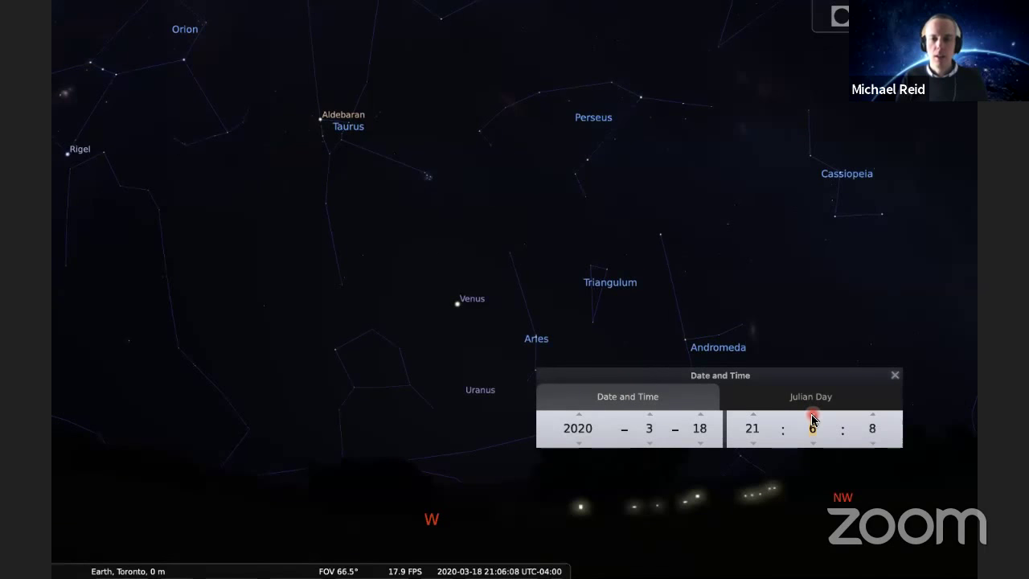
Advance the date day by day to 2020-4-2 to follow Venus toward the Pleiades in the western sky
{"action": "left_click", "coordinate": [701, 415]}
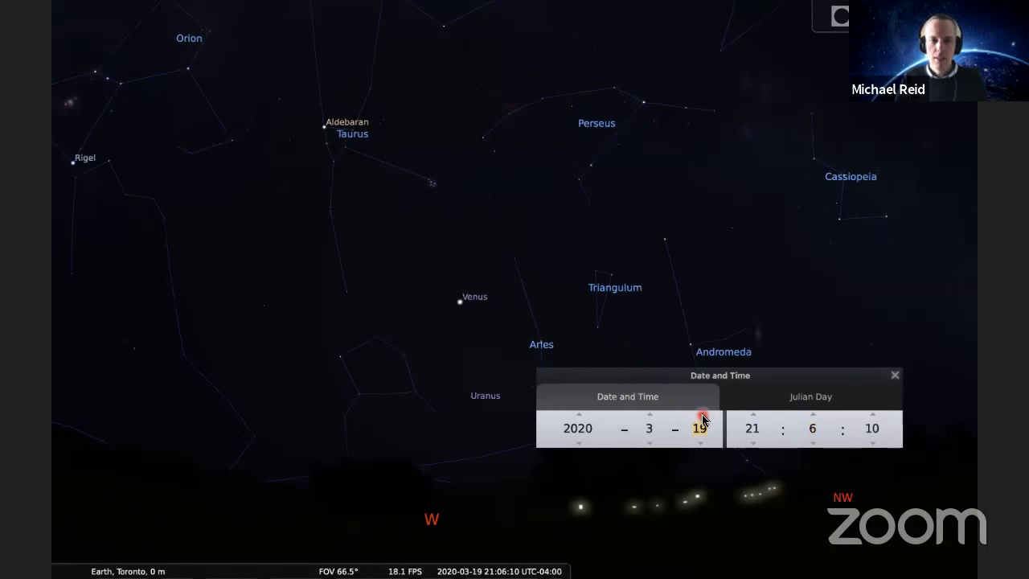
{"action": "left_click", "coordinate": [701, 415]}
{"action": "left_click", "coordinate": [701, 414]}
{"action": "left_click", "coordinate": [701, 415]}
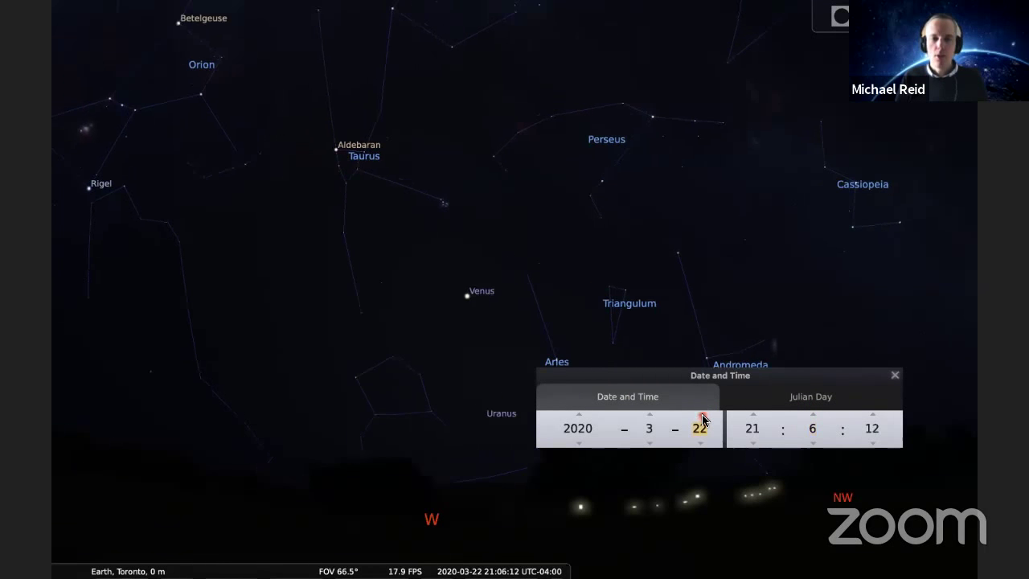
{"action": "left_click", "coordinate": [701, 415]}
{"action": "left_click", "coordinate": [701, 415]}
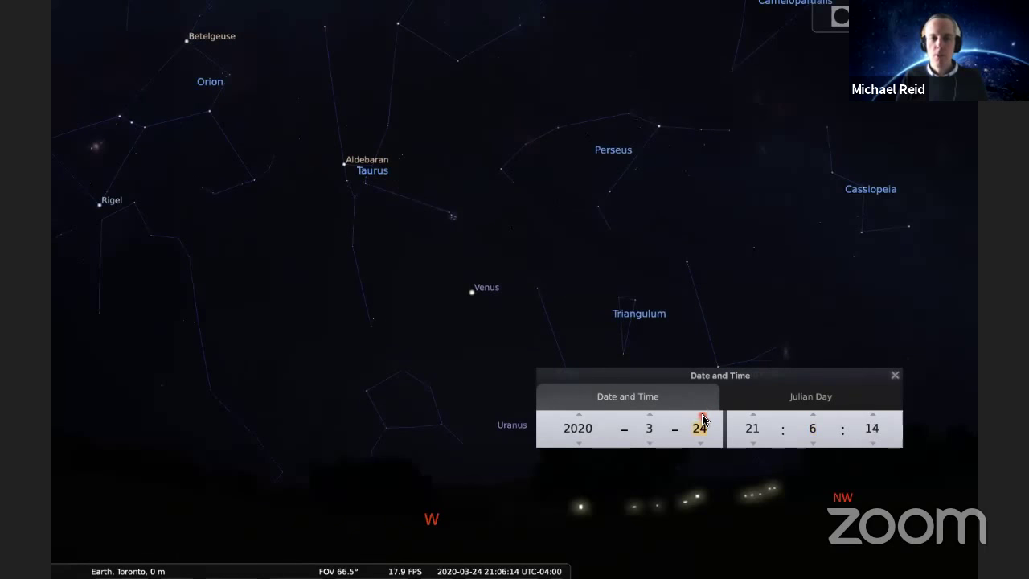
{"action": "left_click", "coordinate": [701, 415]}
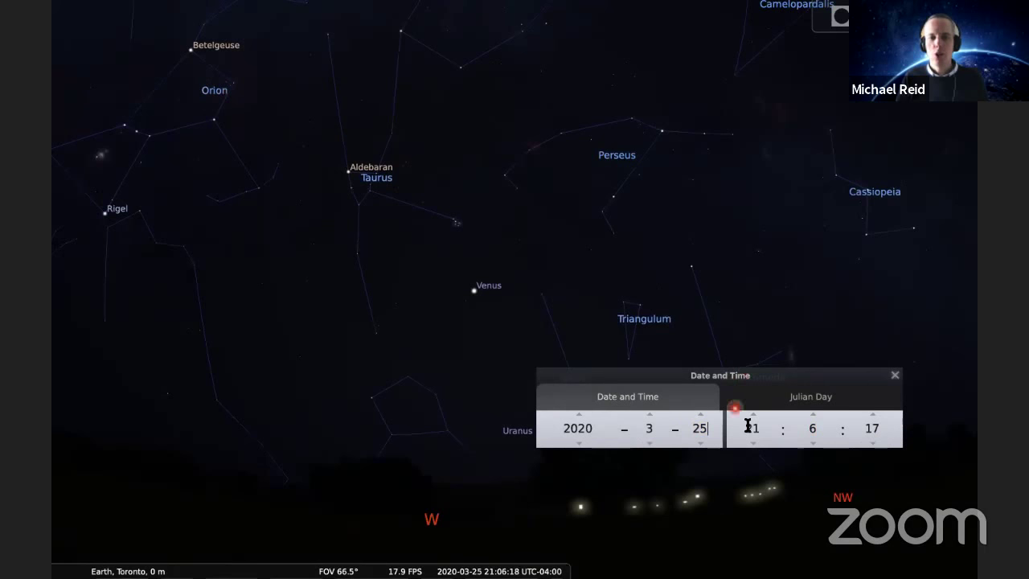
{"action": "left_click", "coordinate": [699, 416]}
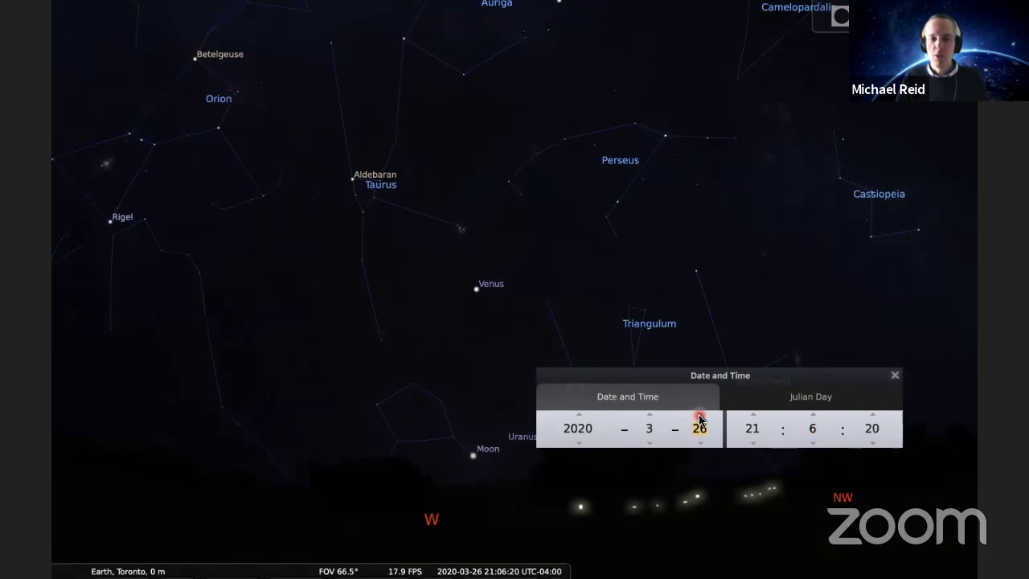
{"action": "left_click", "coordinate": [699, 416]}
{"action": "left_click", "coordinate": [699, 416]}
{"action": "left_click", "coordinate": [700, 416]}
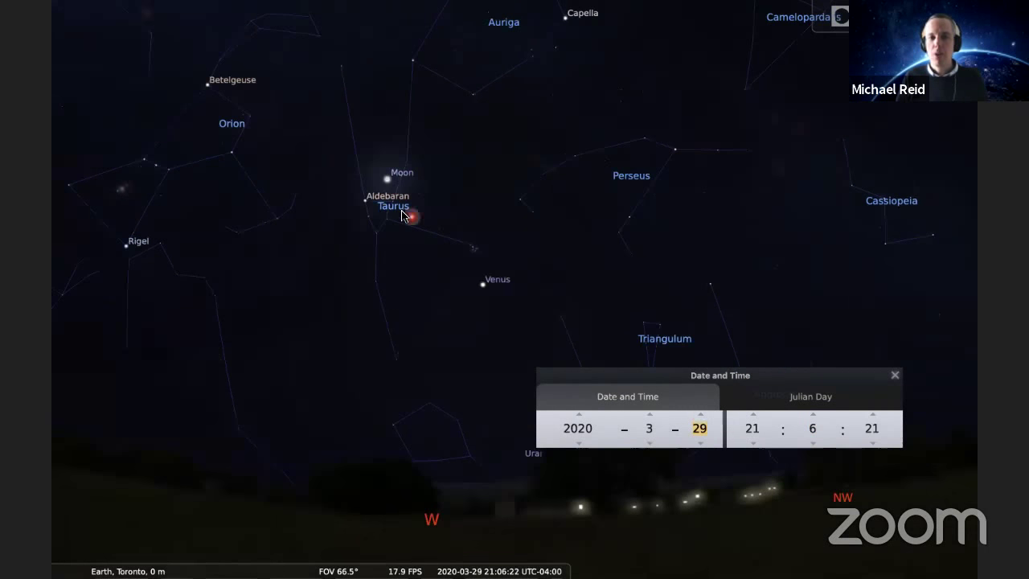
{"action": "left_click", "coordinate": [700, 415]}
{"action": "left_click", "coordinate": [700, 415]}
{"action": "left_click", "coordinate": [700, 415]}
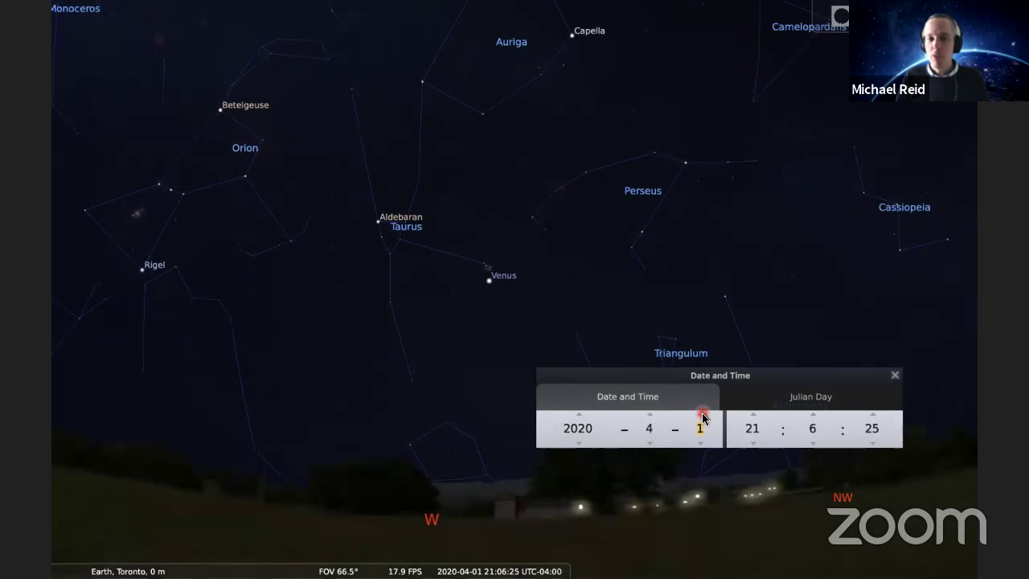
{"action": "left_click", "coordinate": [701, 416]}
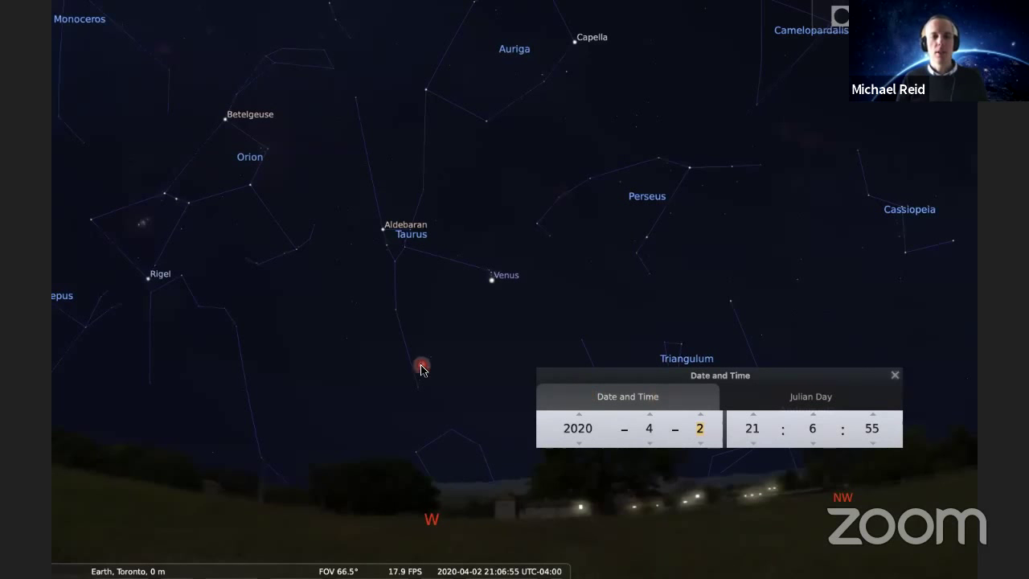
Search for the object Mars and centre the view on it
{"action": "mouse_move", "coordinate": [71, 345]}
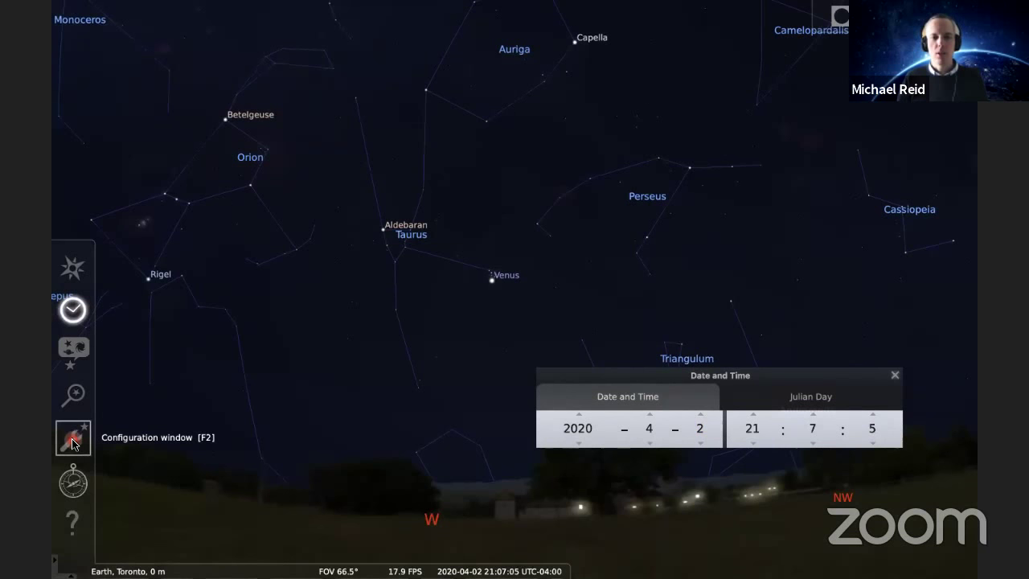
{"action": "key", "text": "F5"}
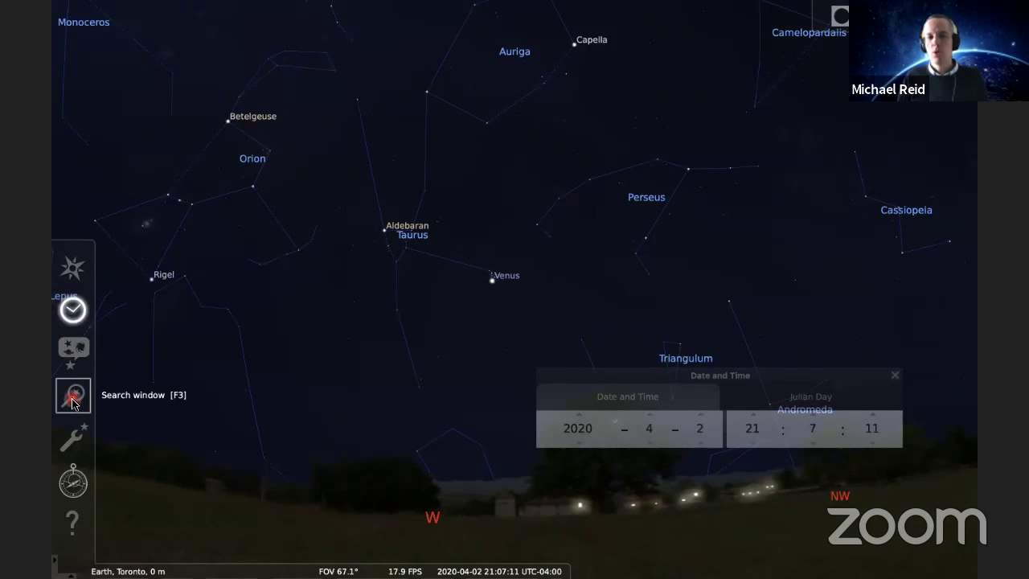
{"action": "left_click", "coordinate": [72, 396]}
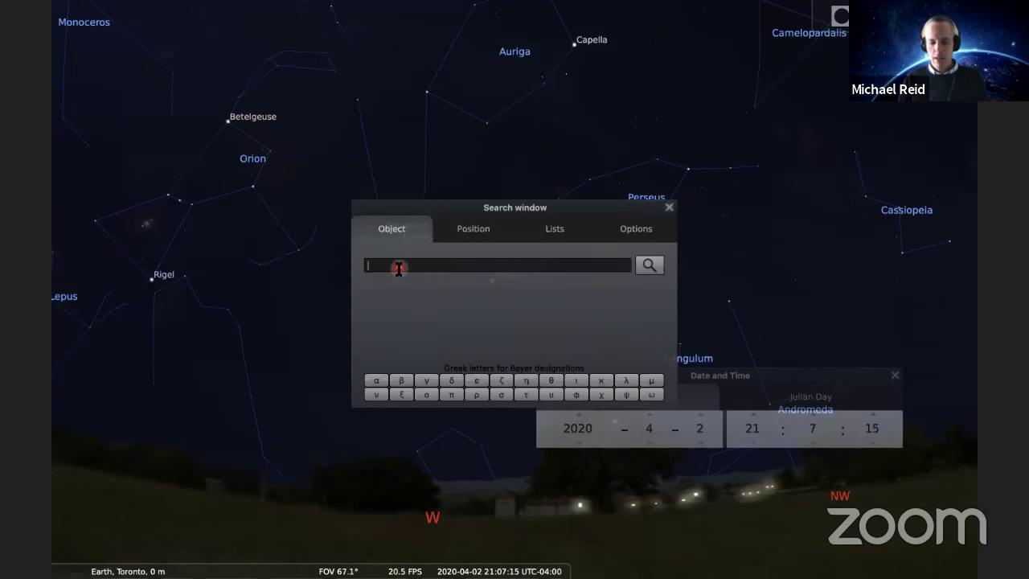
{"action": "type", "text": "Mars"}
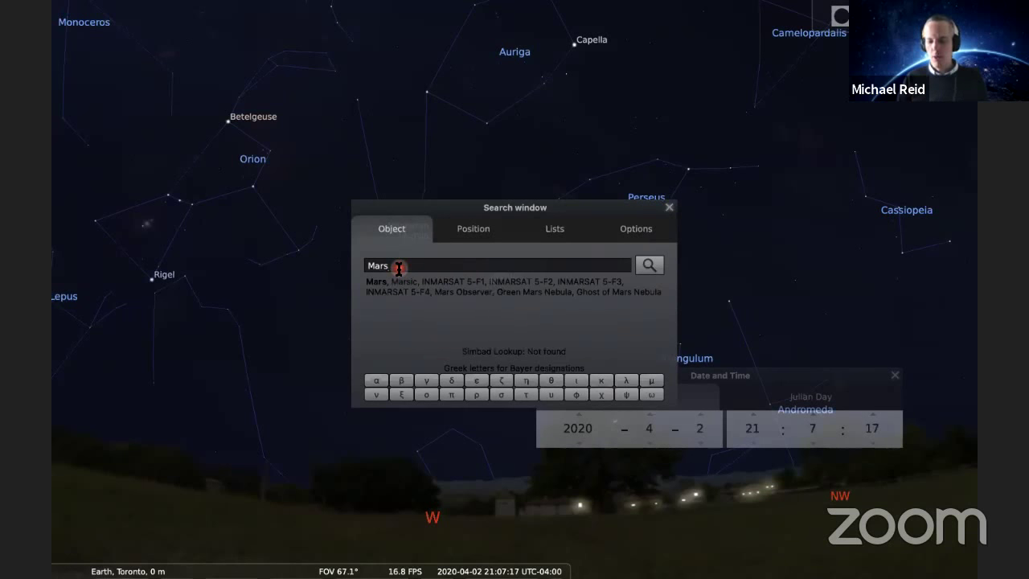
{"action": "key", "text": "Return"}
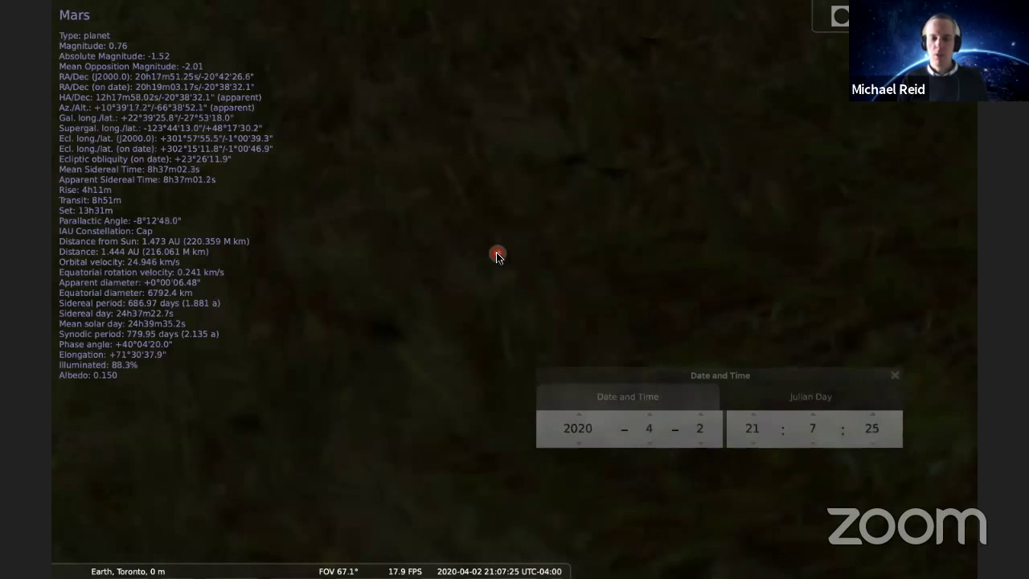
Speed up time until Mars rises in the southeast at about 04:47 on 2020-04-03, and return to normal time rate
{"action": "key", "text": "l"}
{"action": "key", "text": "l"}
{"action": "key", "text": "l"}
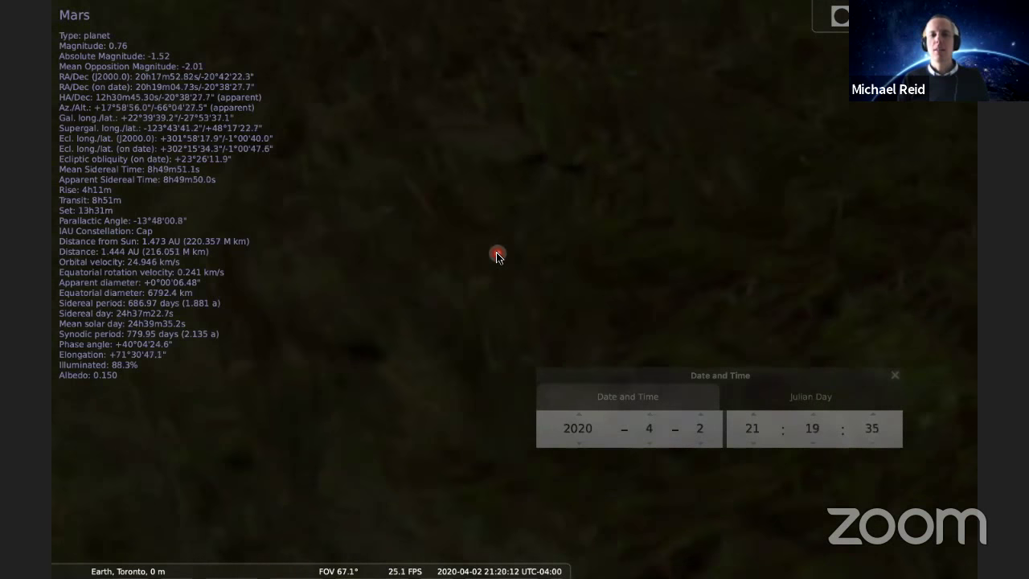
{"action": "key", "text": "l"}
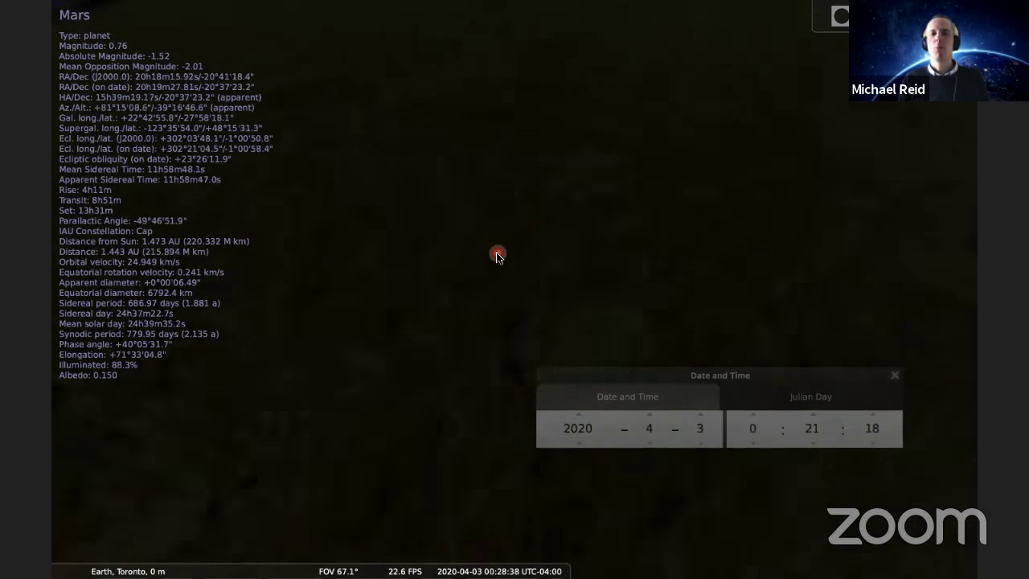
{"action": "key", "text": "k"}
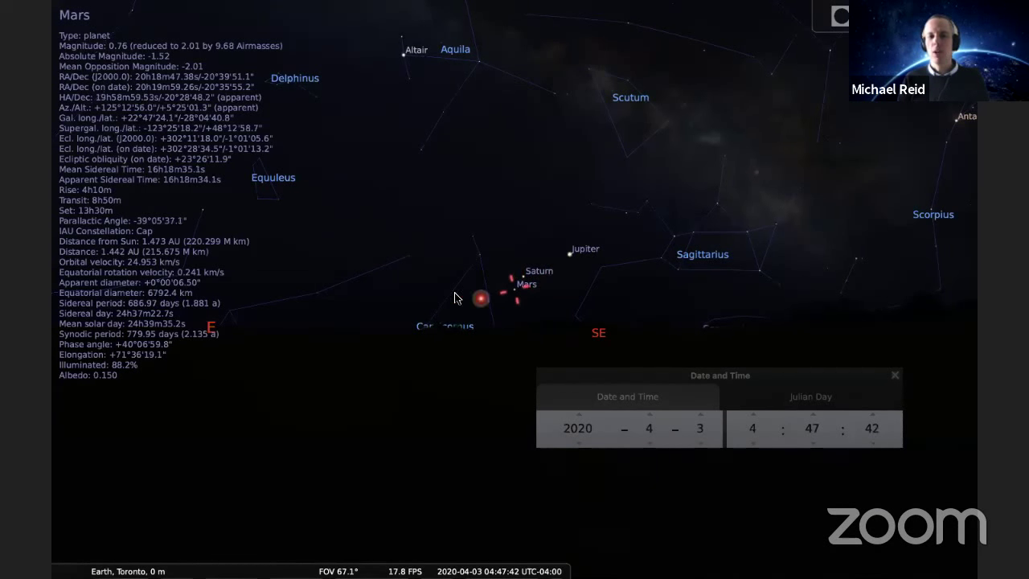
Open the object search for another target
{"action": "mouse_move", "coordinate": [50, 313]}
{"action": "left_click", "coordinate": [74, 392]}
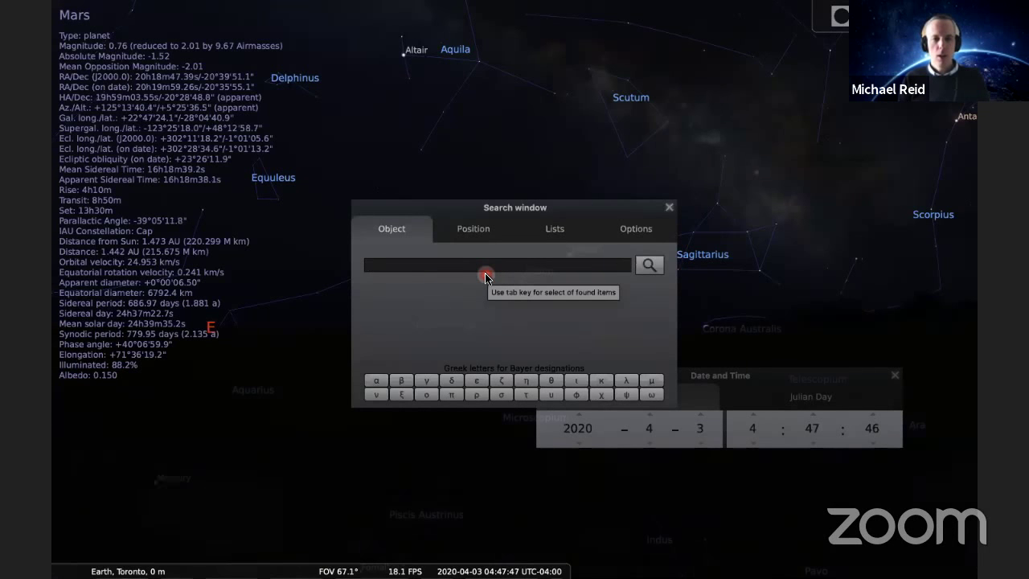
{"action": "type", "text": "Agr"}
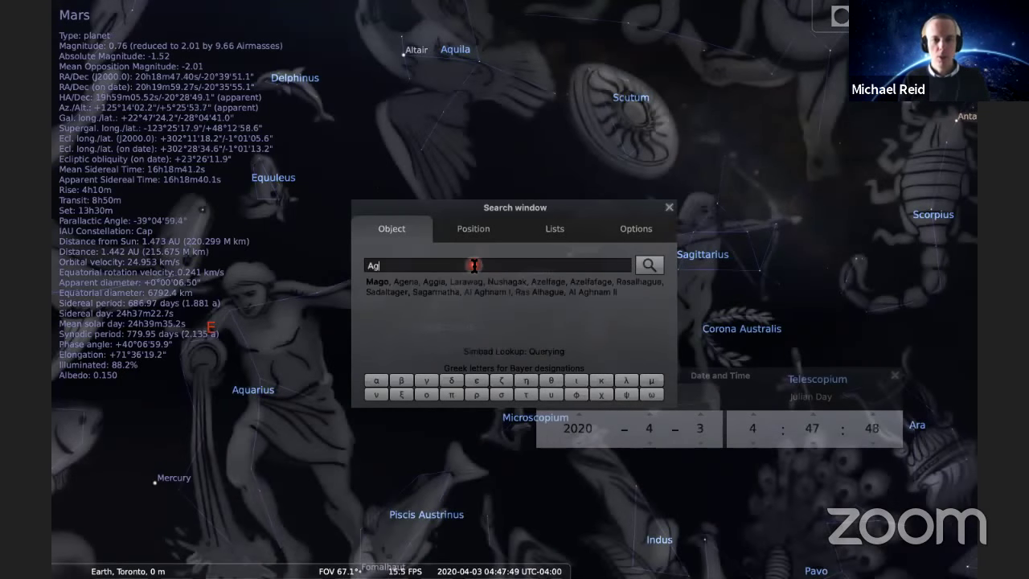
{"action": "key", "text": "BackSpace"}
{"action": "key", "text": "BackSpace"}
{"action": "key", "text": "BackSpace"}
{"action": "type", "text": "Sgr"}
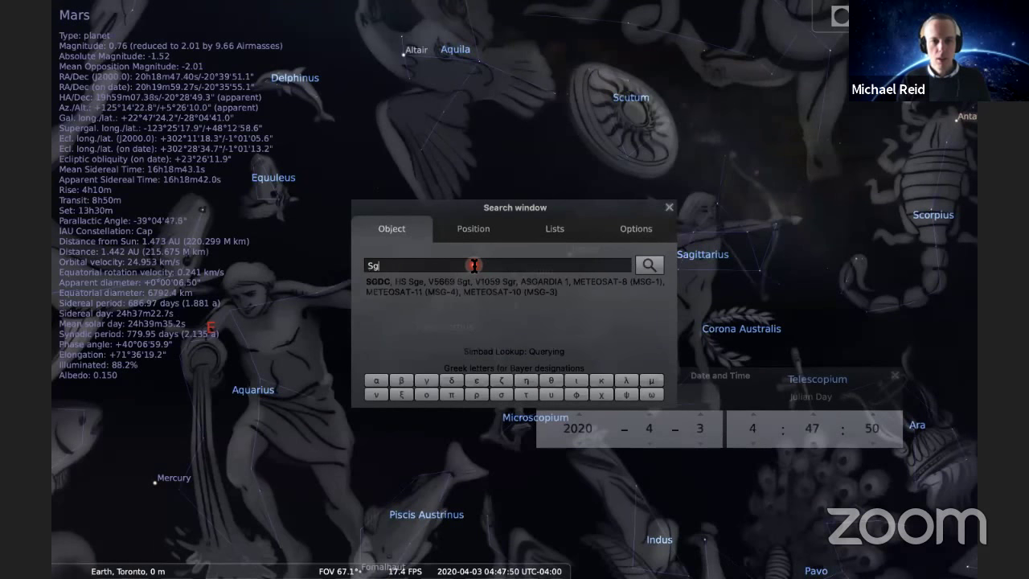
{"action": "key", "text": "BackSpace"}
{"action": "key", "text": "BackSpace"}
{"action": "key", "text": "BackSpace"}
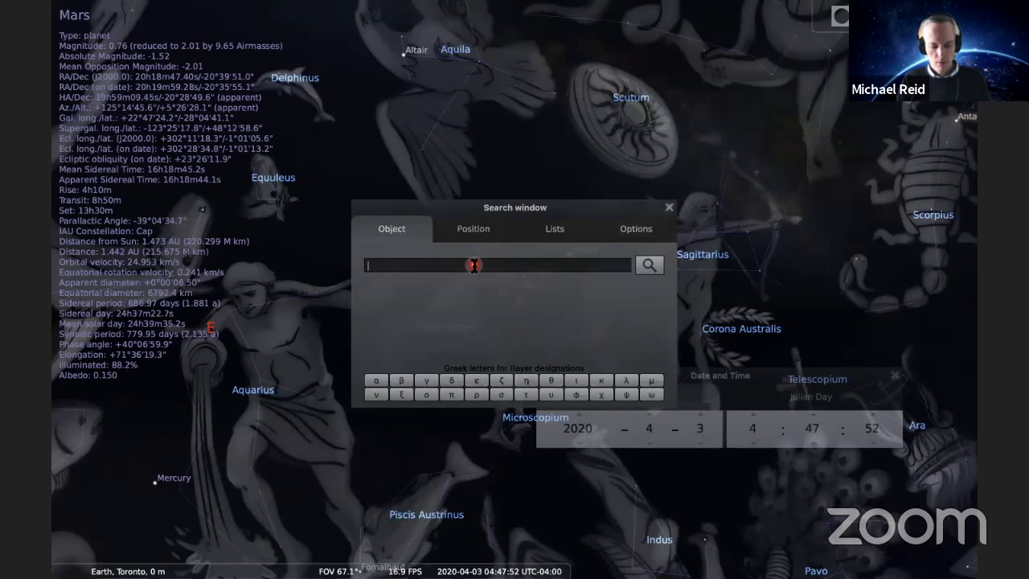
Search for the constellation Cygnus and centre the view on it
{"action": "type", "text": "Cyg"}
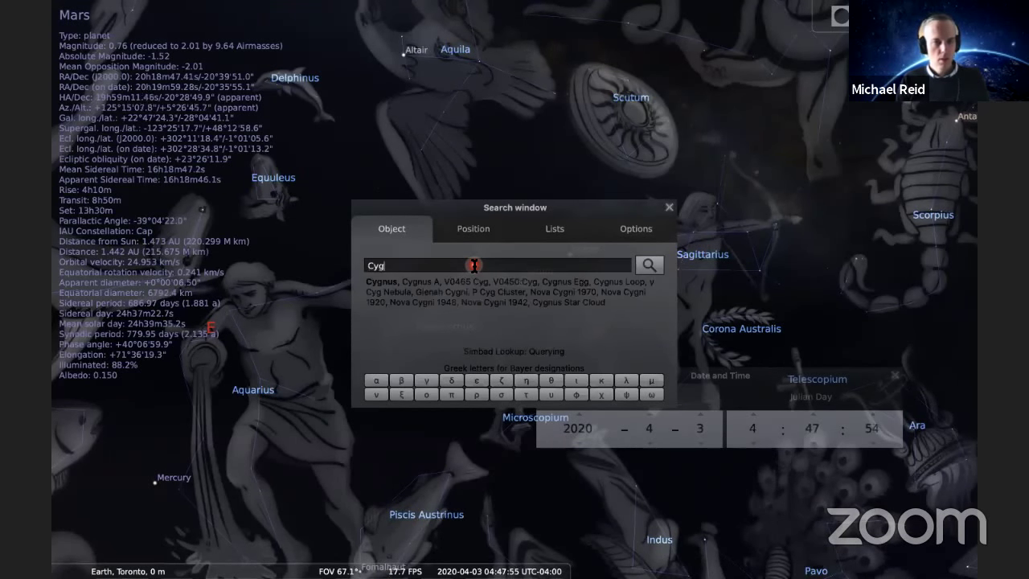
{"action": "type", "text": "nus"}
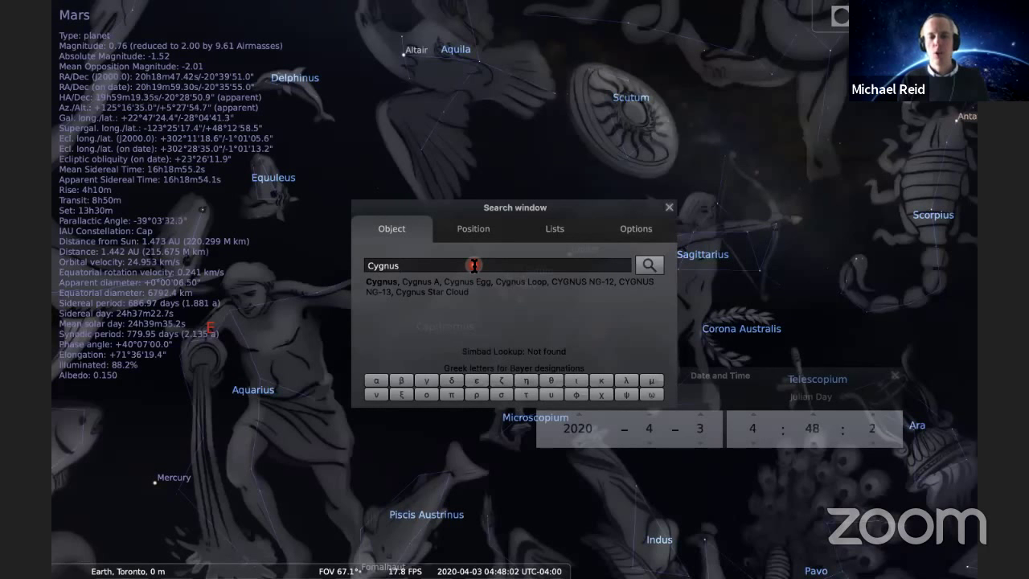
{"action": "key", "text": "Return"}
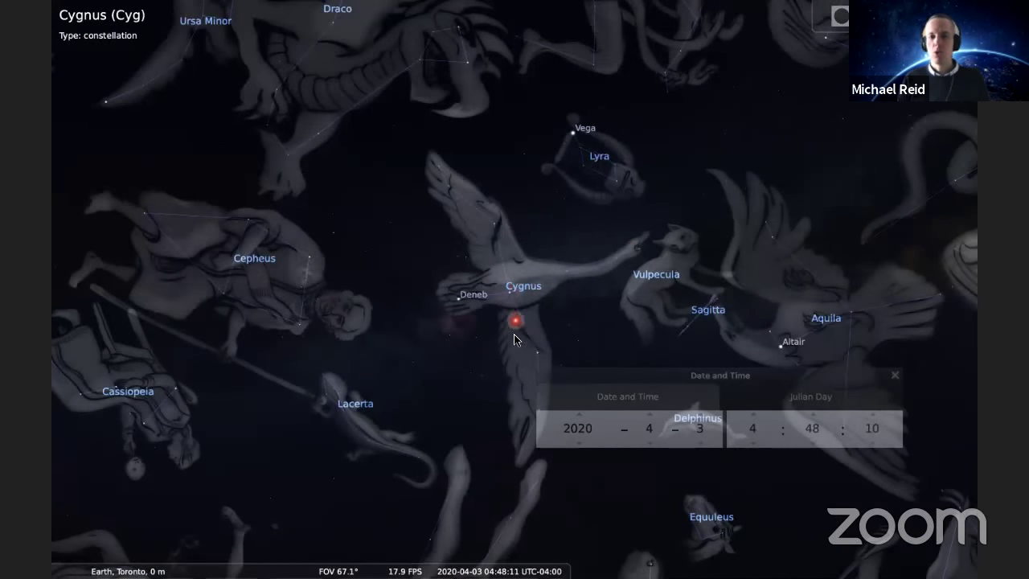
Hide the constellation art and close the date and time settings
{"action": "key", "text": "r"}
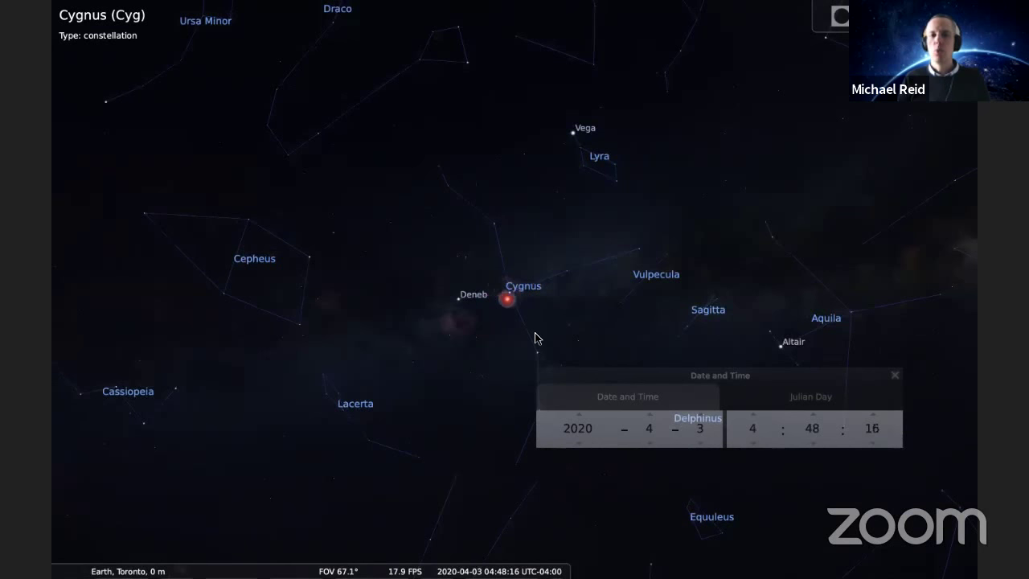
{"action": "left_click", "coordinate": [894, 374]}
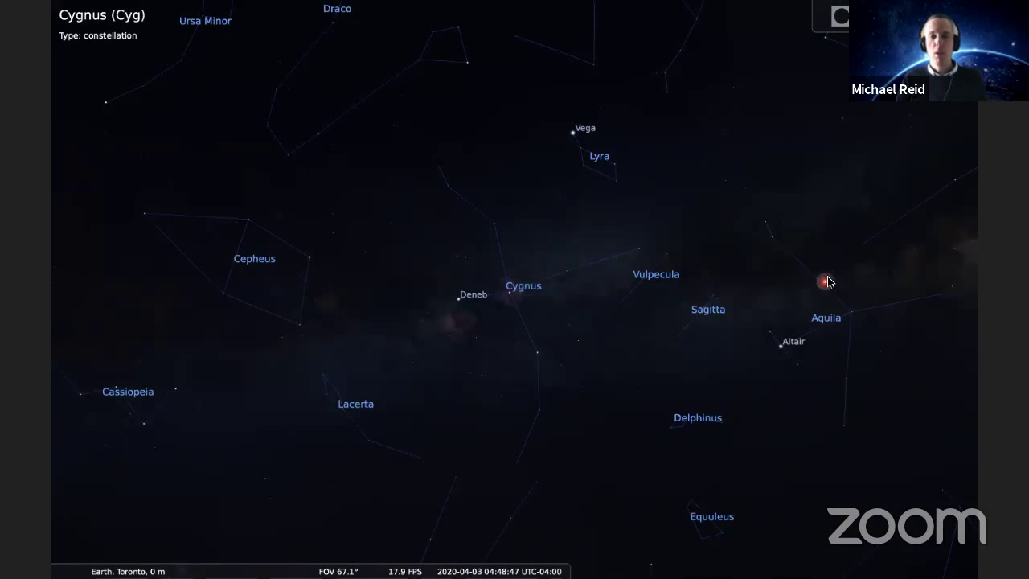
Follow the Milky Way from Cygnus down to Sagittarius, toggling the constellation art on and off to compare the figures with their stars
{"action": "left_click_drag", "start_coordinate": [694, 289], "coordinate": [480, 207]}
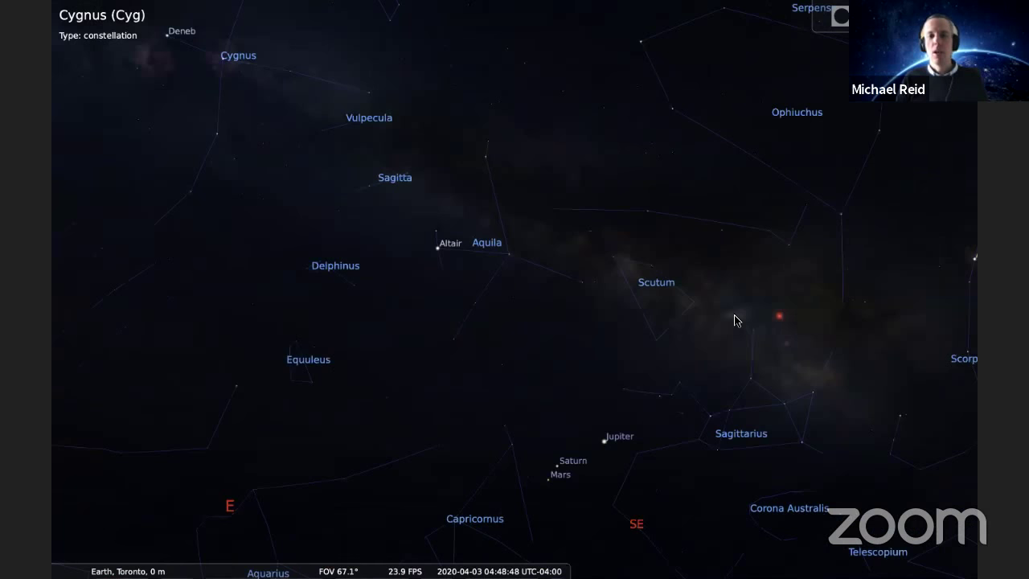
{"action": "left_click_drag", "start_coordinate": [734, 319], "coordinate": [620, 283]}
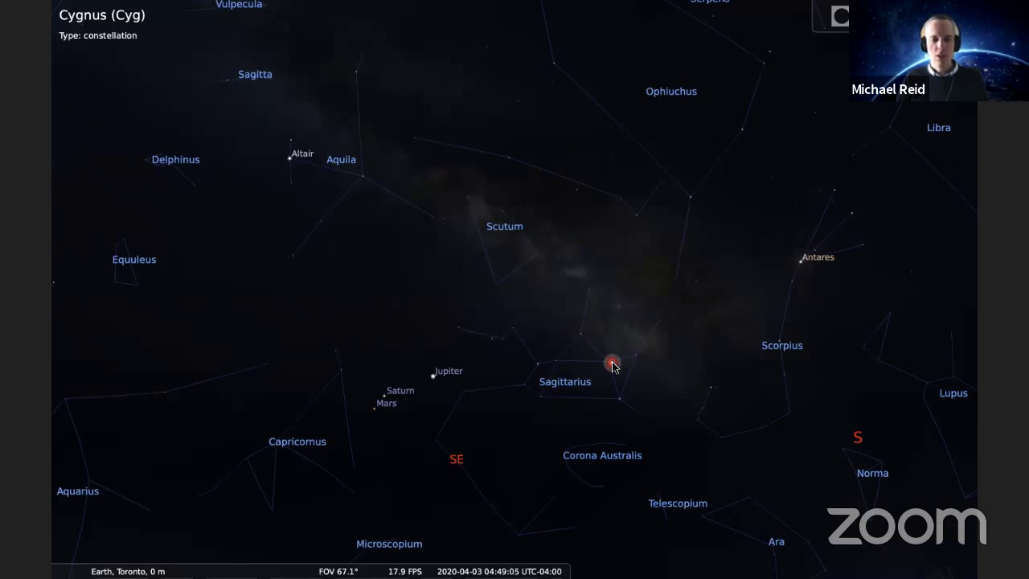
{"action": "key", "text": "r"}
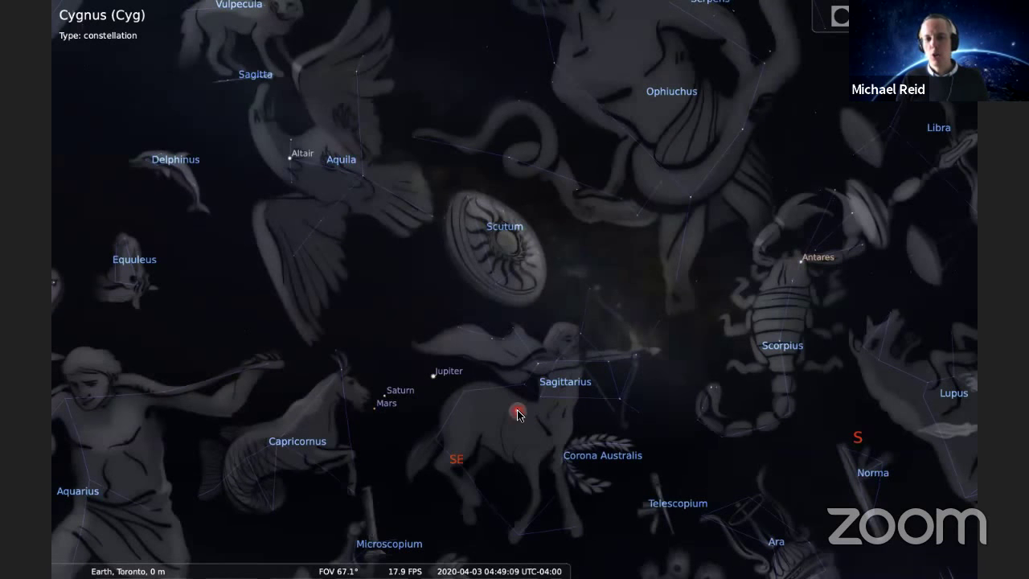
{"action": "key", "text": "r"}
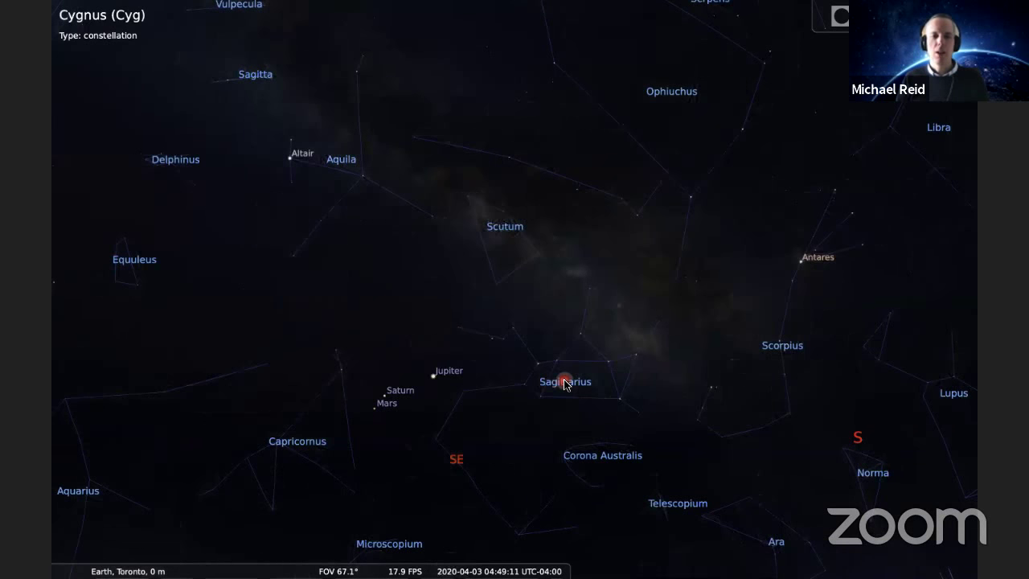
{"action": "left_click_drag", "start_coordinate": [666, 323], "coordinate": [616, 333]}
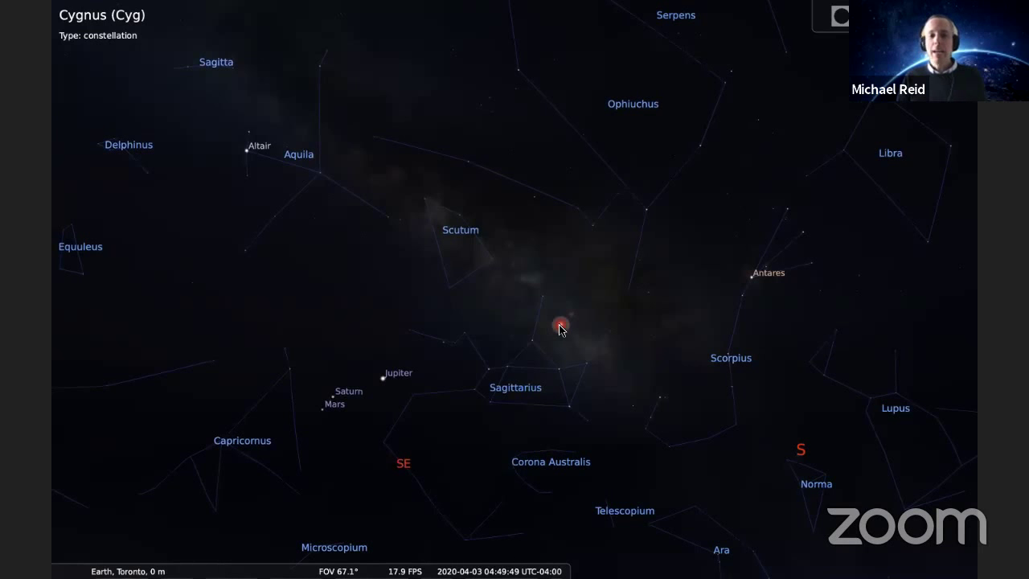
Search for the Andromeda Galaxy by its designation M31 and zoom in on it until it fills the view
{"action": "mouse_move", "coordinate": [53, 442]}
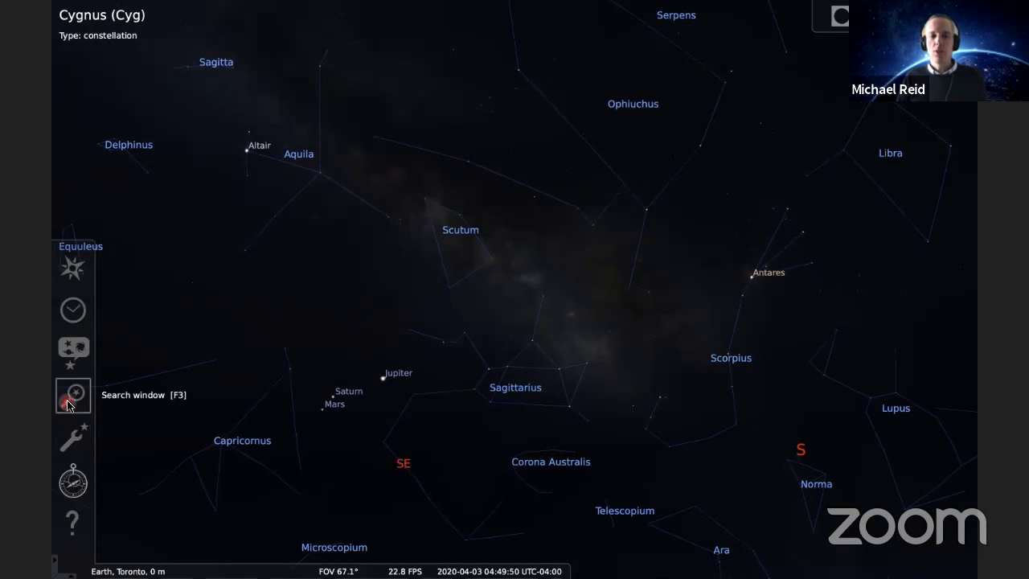
{"action": "left_click", "coordinate": [72, 396]}
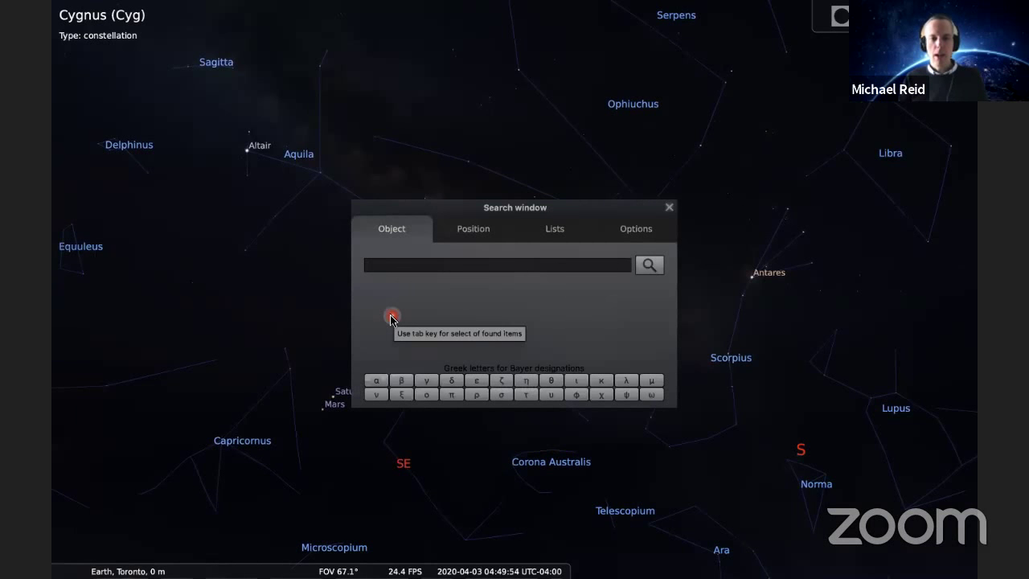
{"action": "type", "text": "M"}
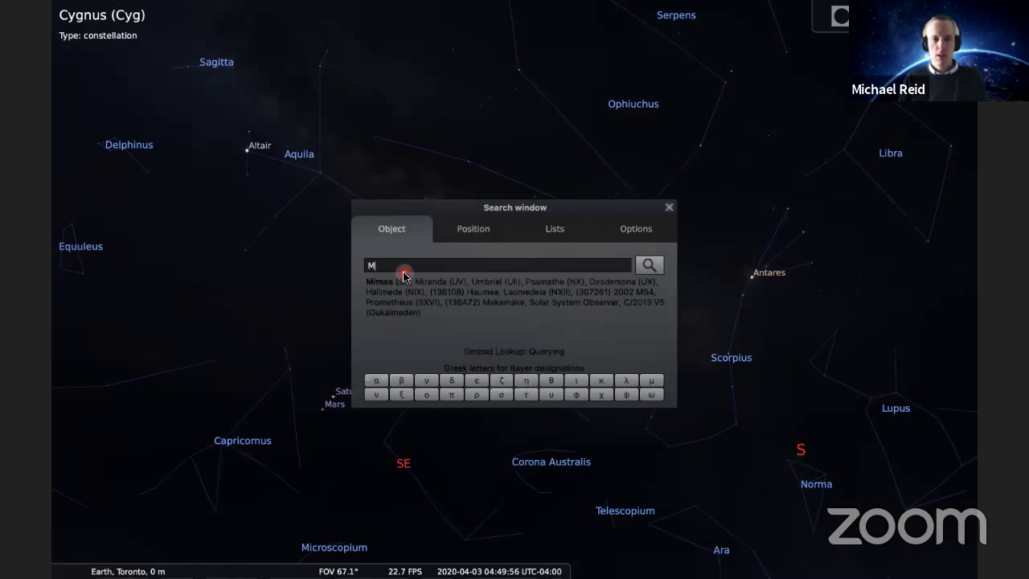
{"action": "type", "text": "31"}
{"action": "key", "text": "Return"}
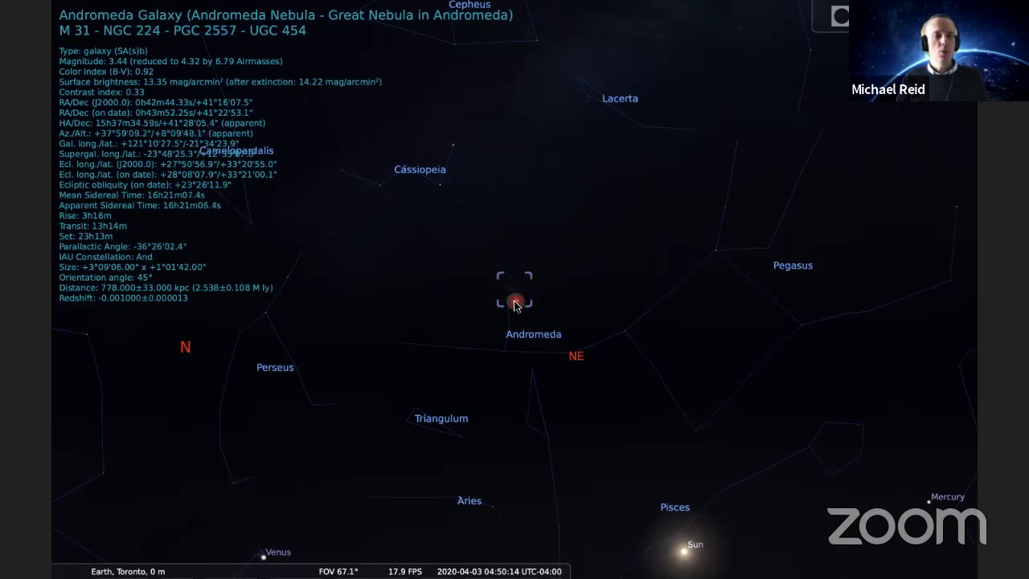
{"action": "scroll", "coordinate": [515, 305], "scroll_direction": "up", "scroll_amount": 10}
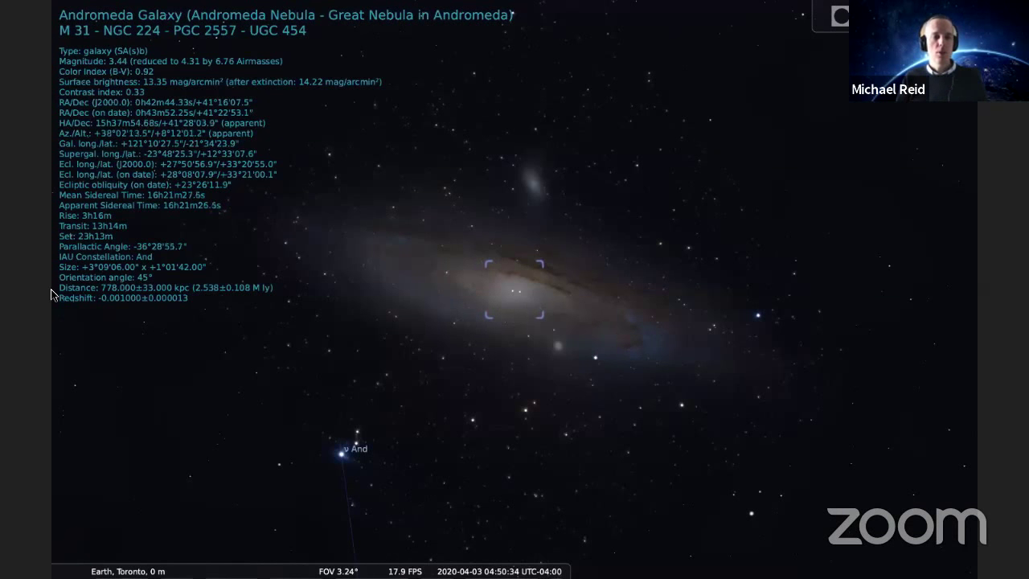
Search for the LMC and compare its size with the surrounding constellations at wide and closer fields of view
{"action": "mouse_move", "coordinate": [51, 295]}
{"action": "left_click", "coordinate": [74, 395]}
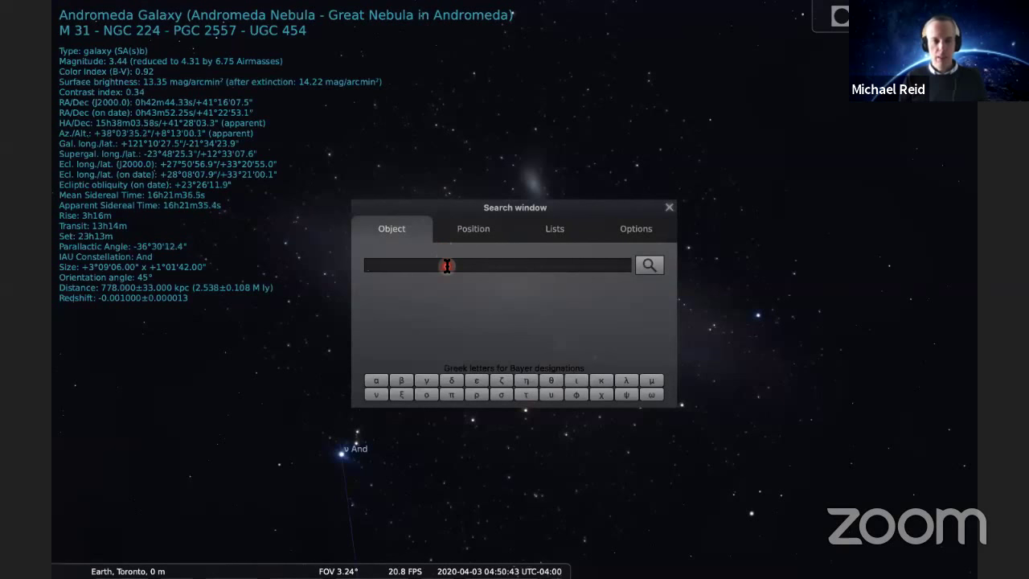
{"action": "type", "text": "LMC"}
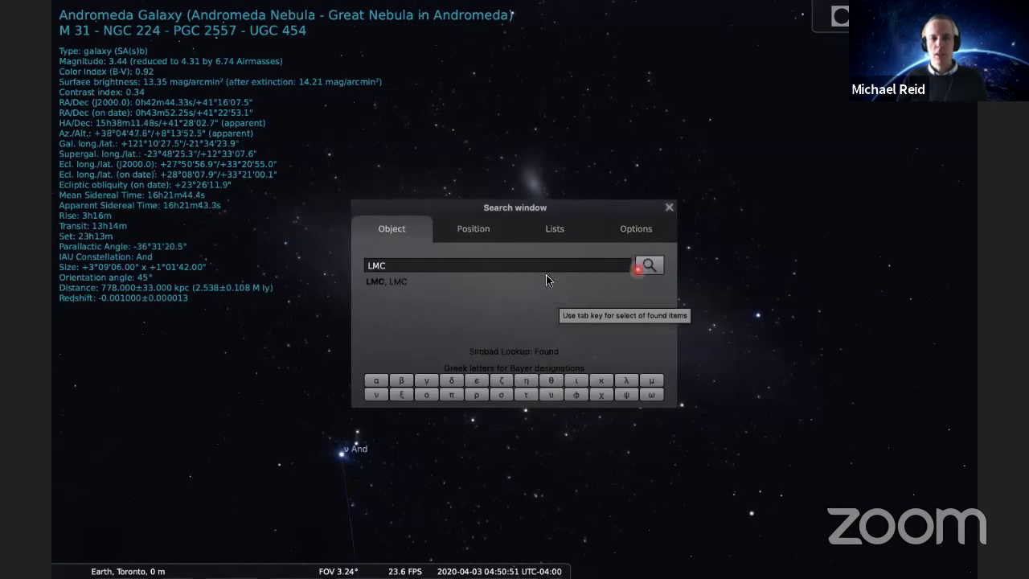
{"action": "left_click", "coordinate": [649, 264]}
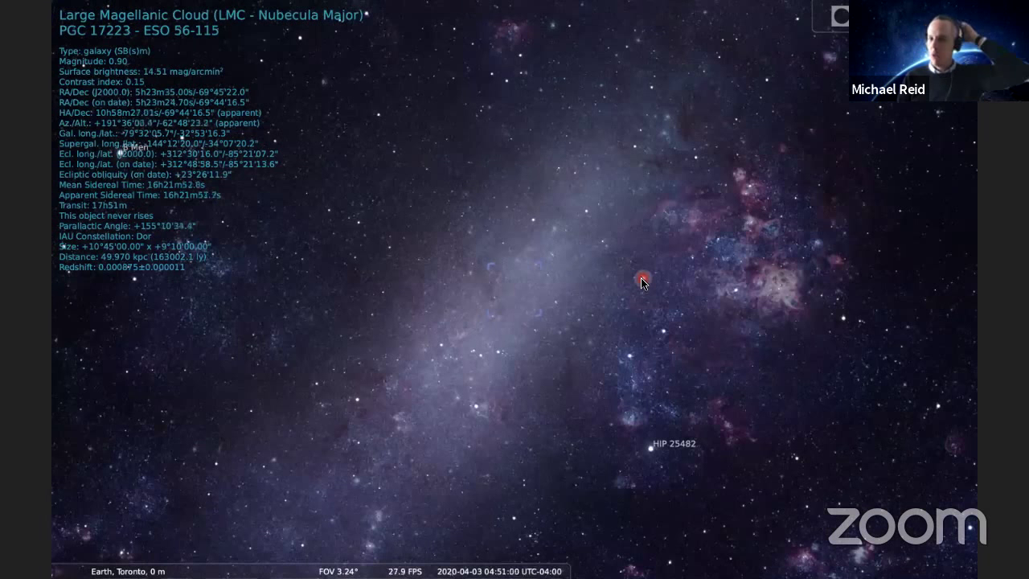
{"action": "scroll", "coordinate": [641, 277], "scroll_direction": "down", "scroll_amount": 3}
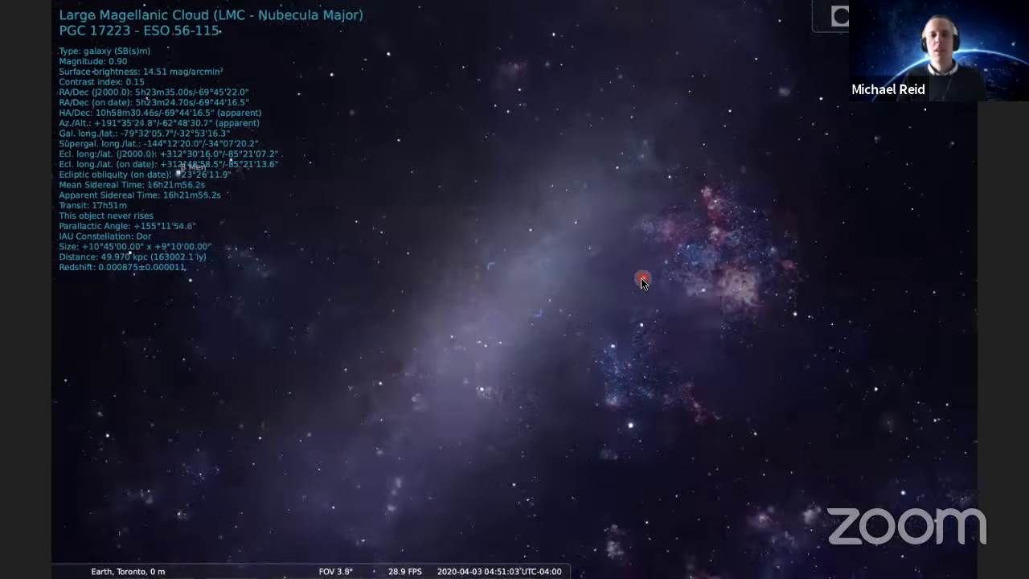
{"action": "scroll", "coordinate": [641, 277], "scroll_direction": "down", "scroll_amount": 5}
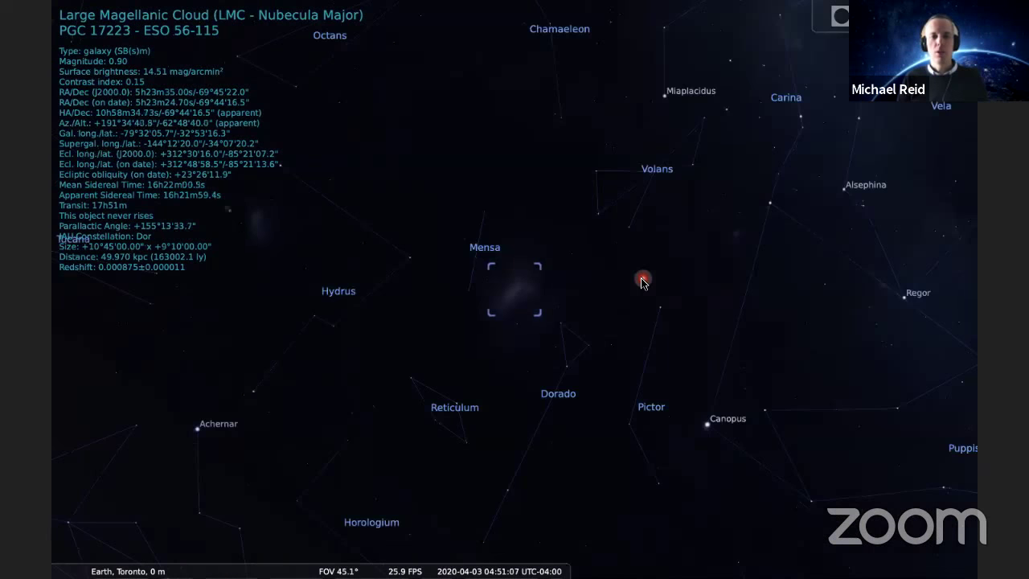
{"action": "scroll", "coordinate": [641, 280], "scroll_direction": "up", "scroll_amount": 3}
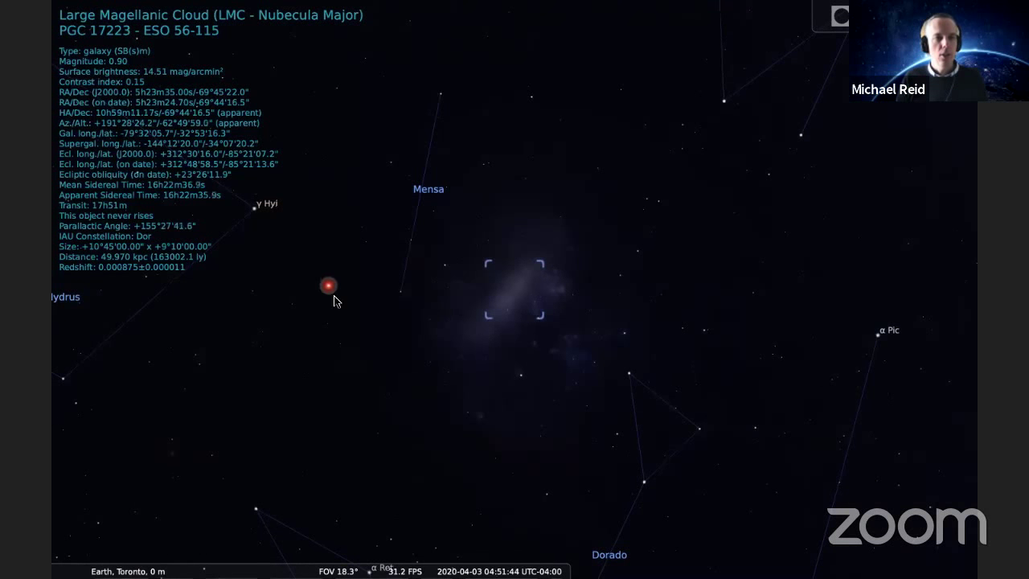
Search for the star Rigel and widen the field of view around it to include the horizon
{"action": "mouse_move", "coordinate": [71, 336]}
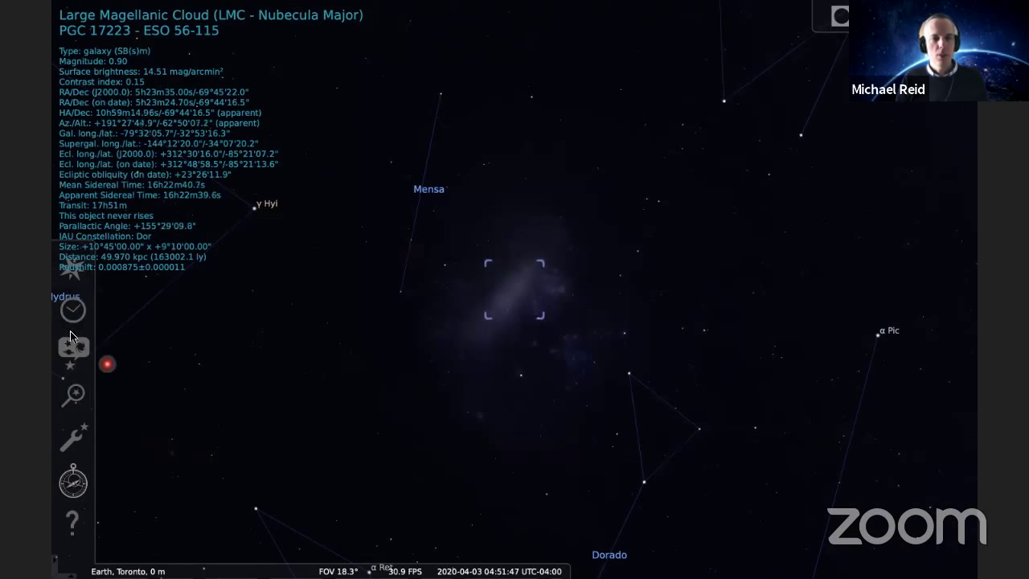
{"action": "left_click", "coordinate": [69, 398]}
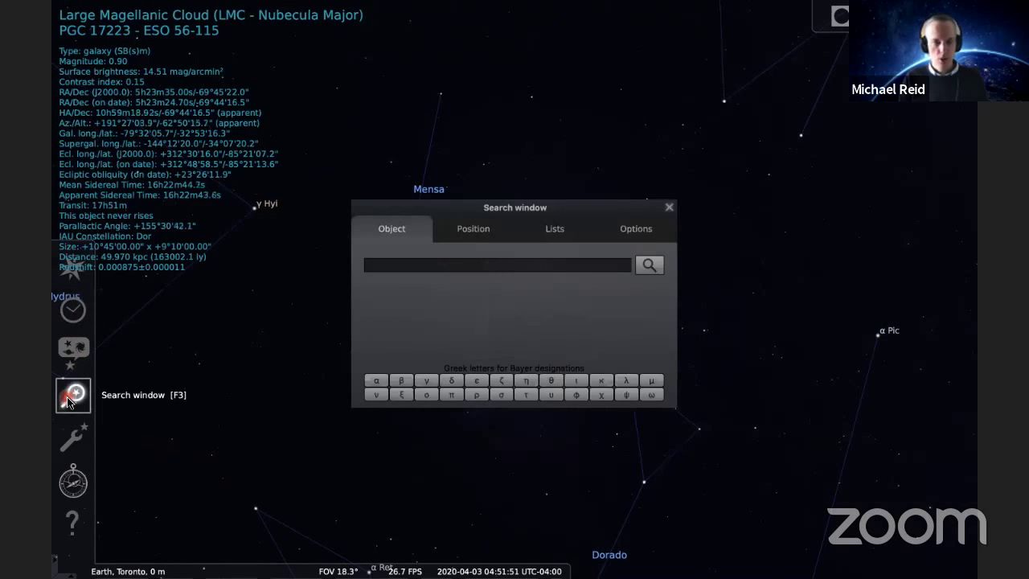
{"action": "left_click", "coordinate": [384, 265]}
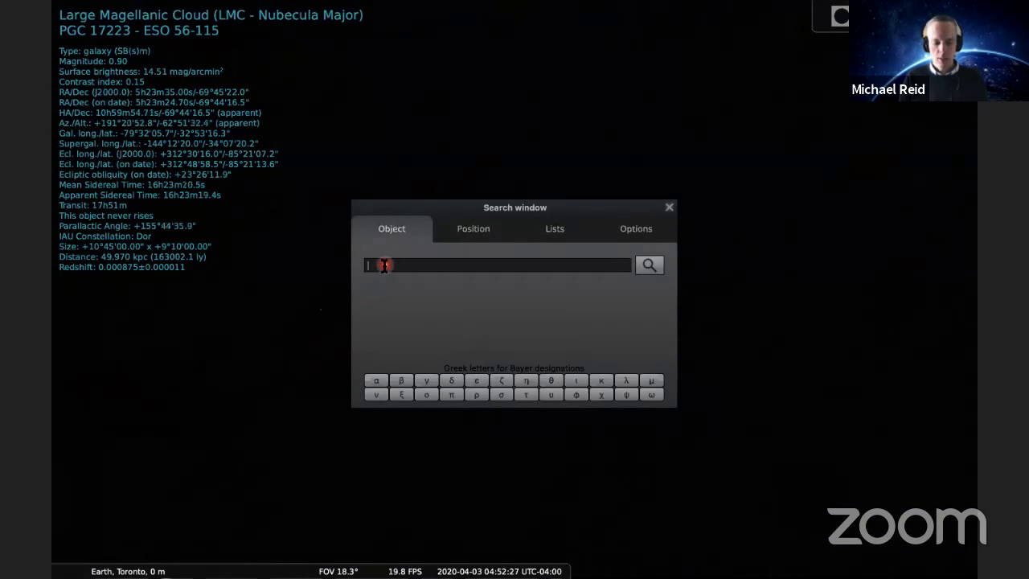
{"action": "type", "text": "Rig"}
{"action": "key", "text": "Return"}
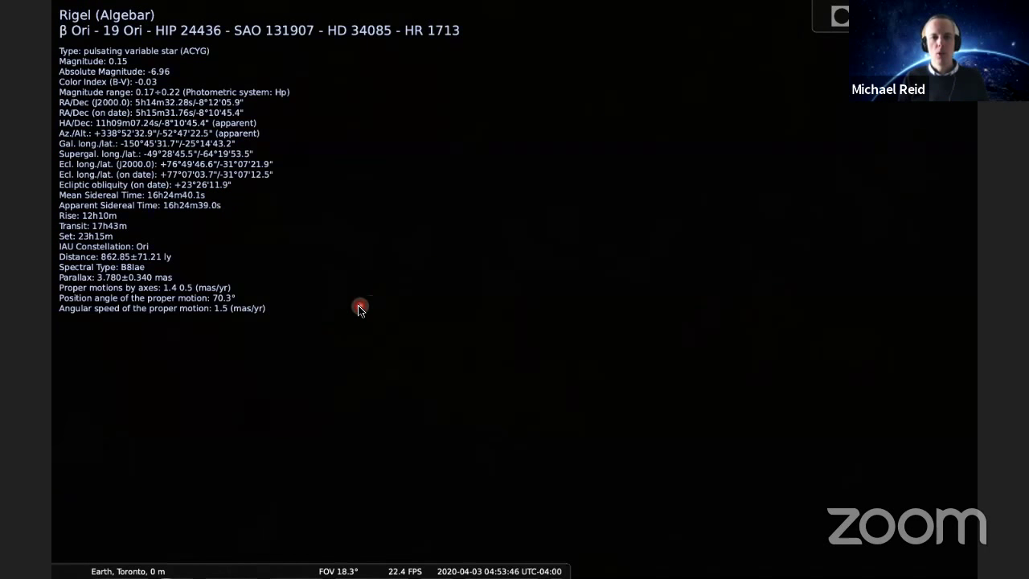
{"action": "scroll", "coordinate": [358, 308], "scroll_direction": "down", "scroll_amount": 3}
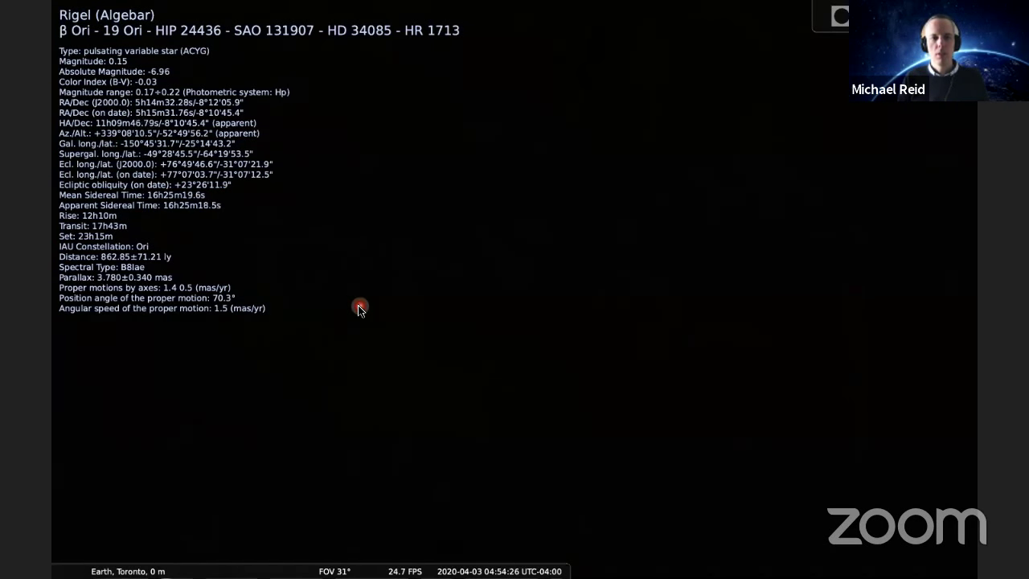
{"action": "scroll", "coordinate": [357, 308], "scroll_direction": "down", "scroll_amount": 5}
{"action": "scroll", "coordinate": [358, 307], "scroll_direction": "up", "scroll_amount": 3}
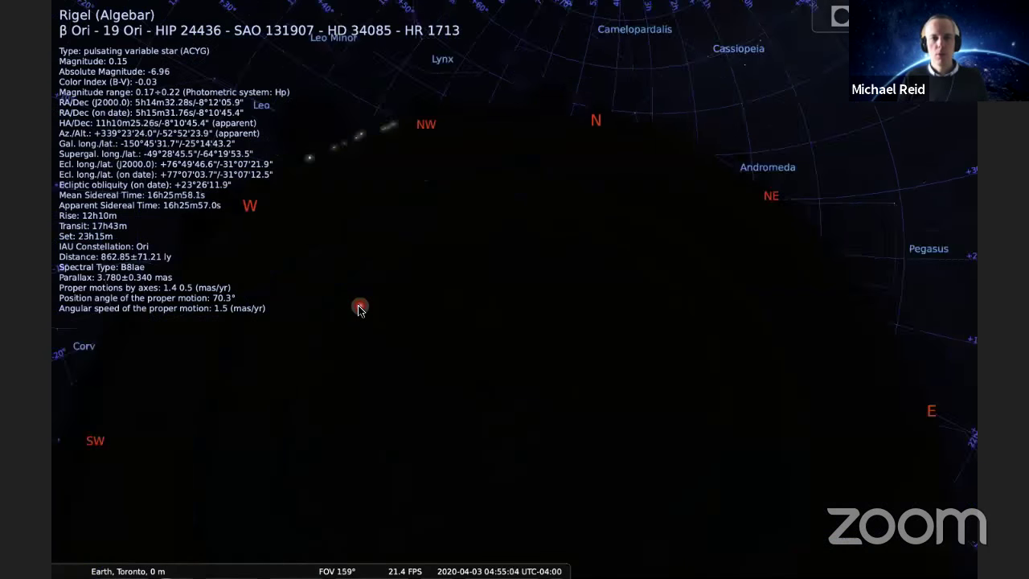
Reset the simulation to the current time and fast-forward to about 21:12 on 2020-04-03, bringing Rigel above the horizon
{"action": "key", "text": "8"}
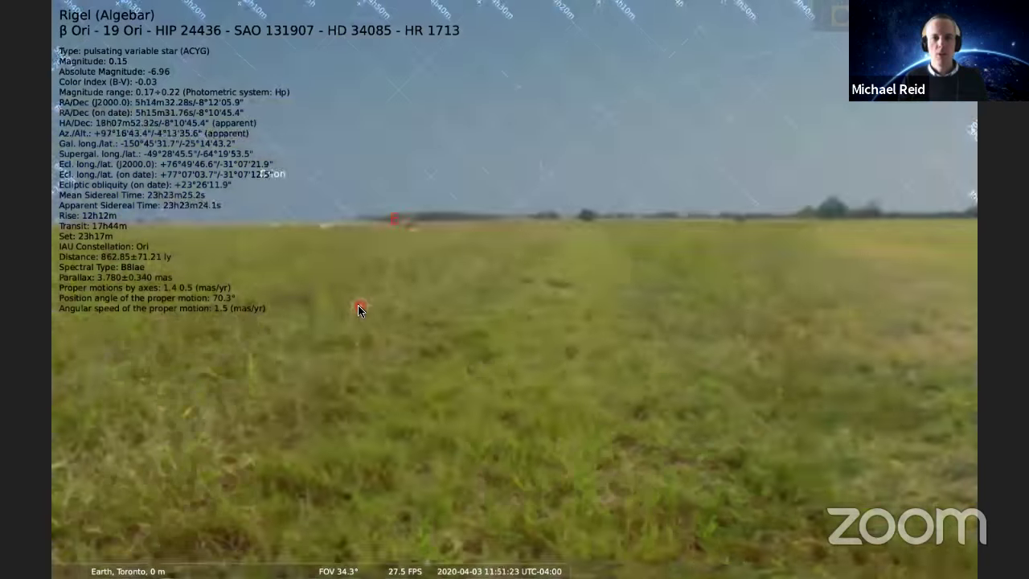
{"action": "key", "text": "l"}
{"action": "key", "text": "l"}
{"action": "key", "text": "l"}
{"action": "key", "text": "l"}
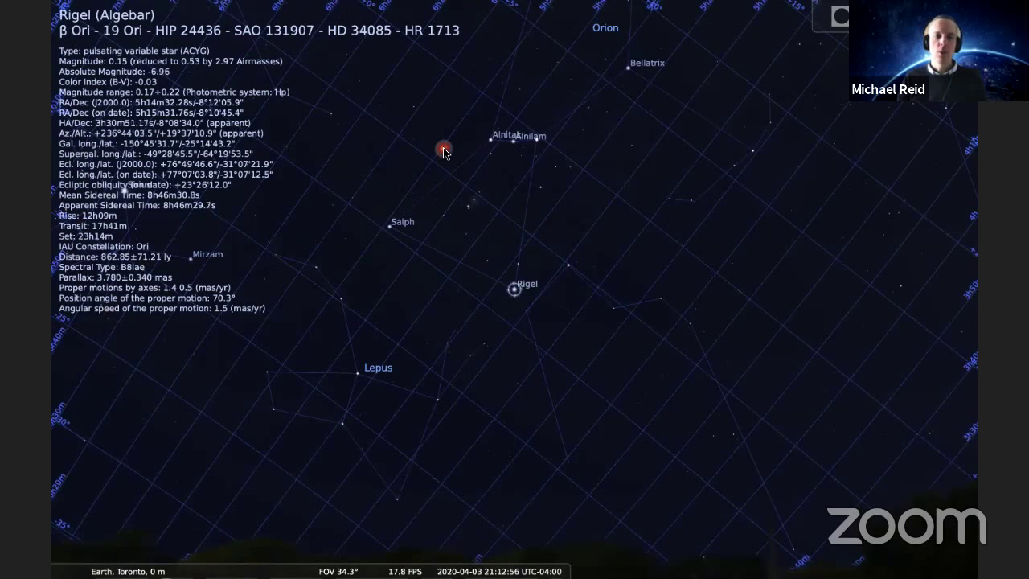
Bring the whole of Orion into view, select Betelgeuse and hide the equatorial grid
{"action": "left_click_drag", "start_coordinate": [435, 170], "coordinate": [377, 361]}
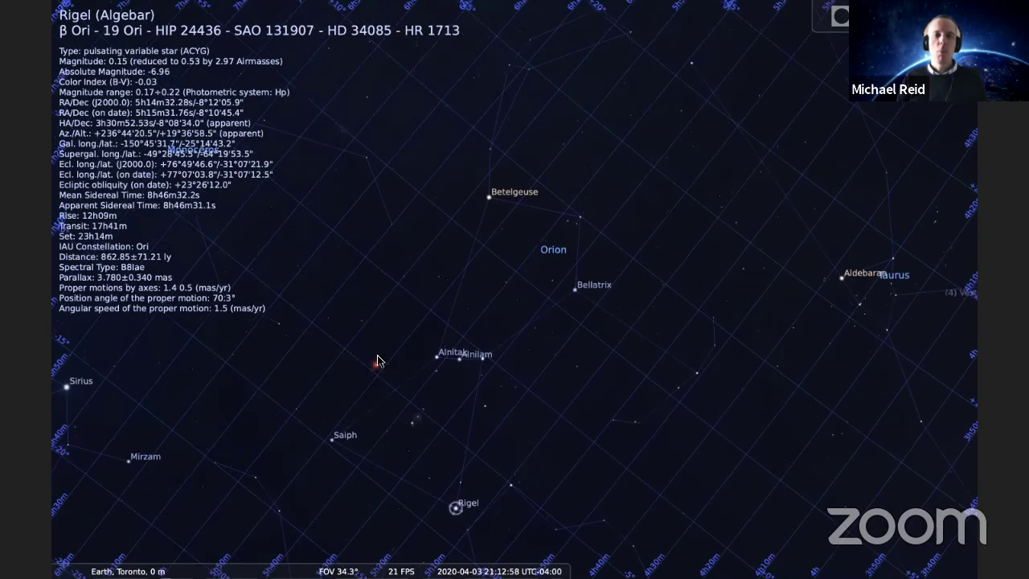
{"action": "left_click", "coordinate": [489, 193]}
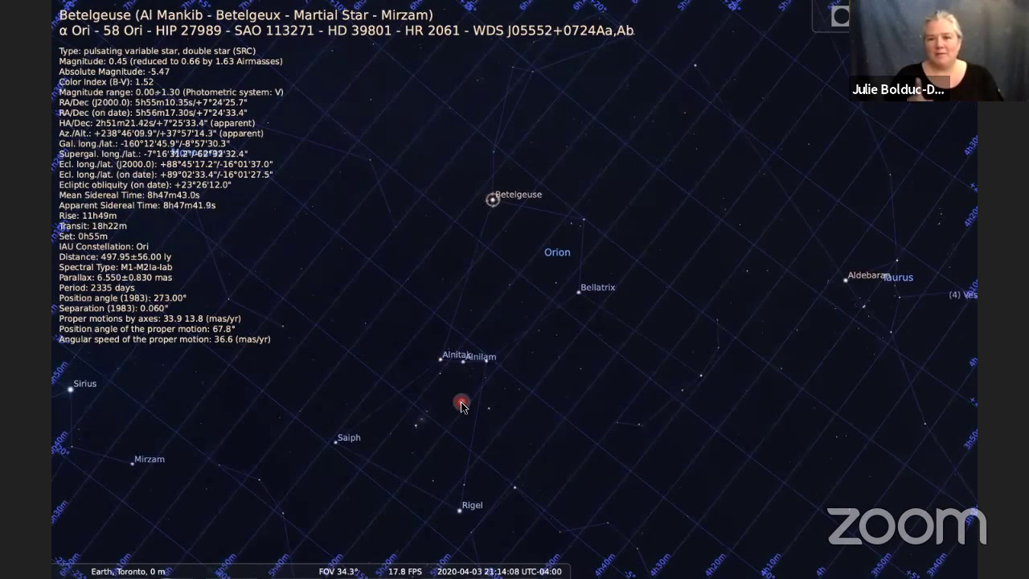
{"action": "mouse_move", "coordinate": [376, 562]}
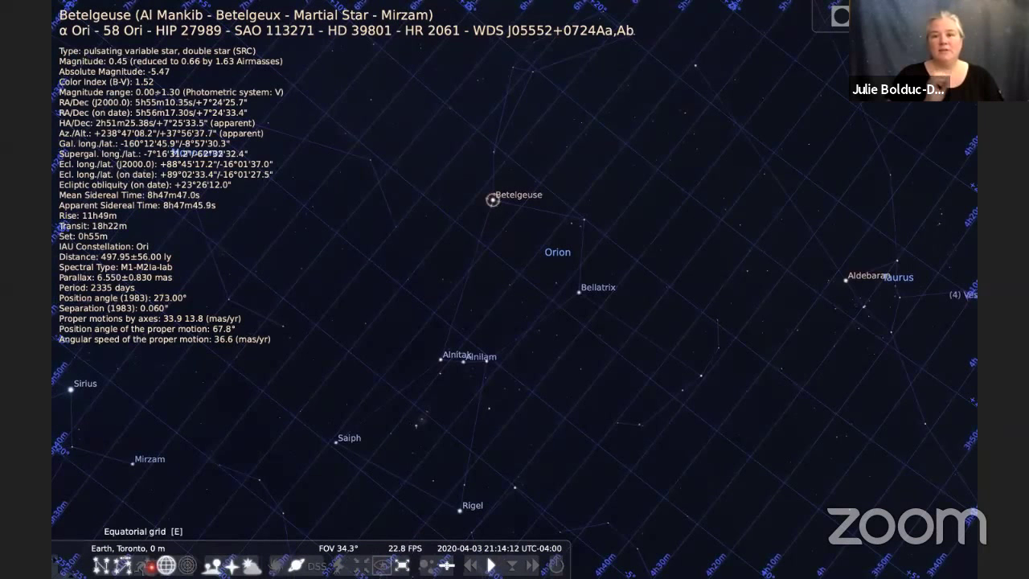
{"action": "left_click", "coordinate": [164, 562]}
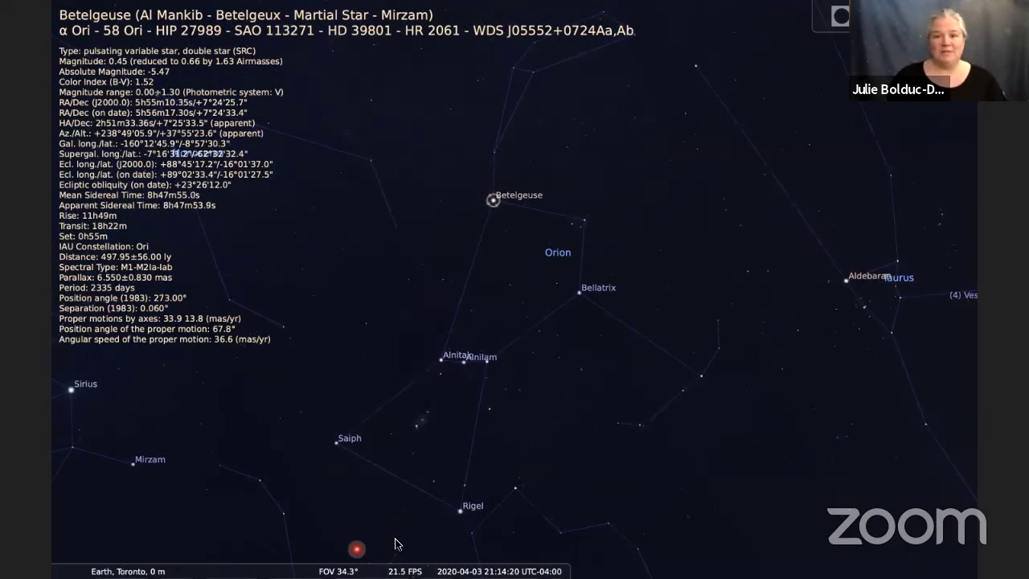
{"action": "mouse_move", "coordinate": [509, 565]}
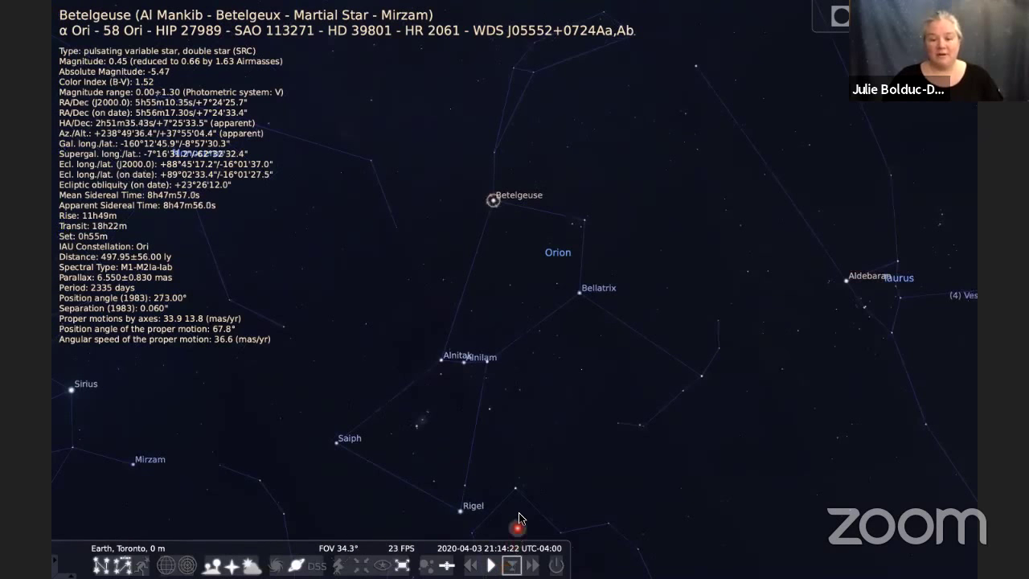